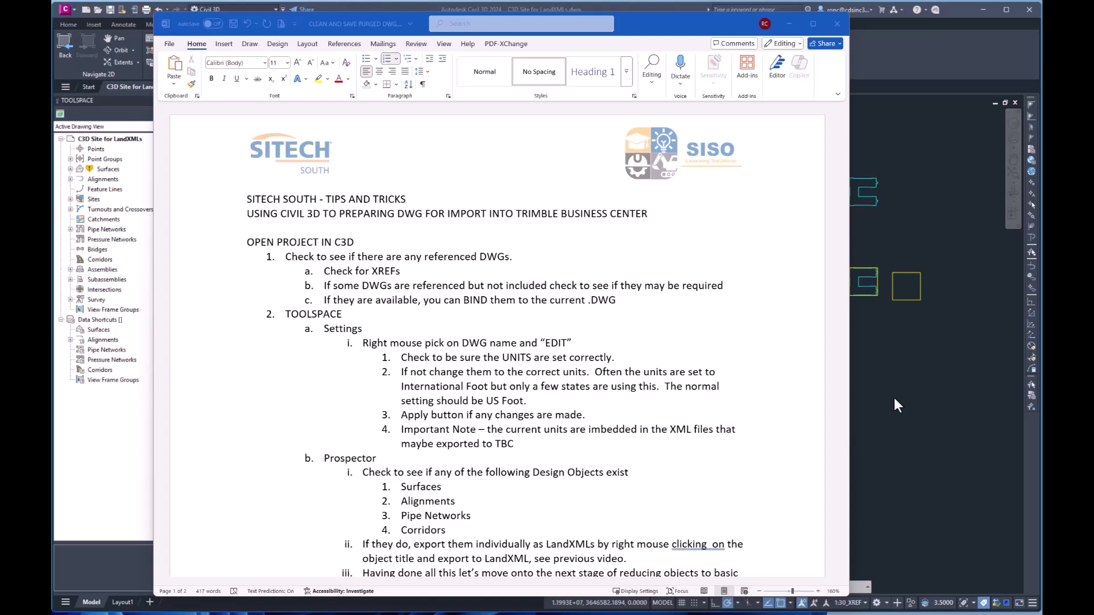
Switch to Civil 3D and check the drawing's external references with the XREF command, closing the reference list when done.
left_click(908, 400)
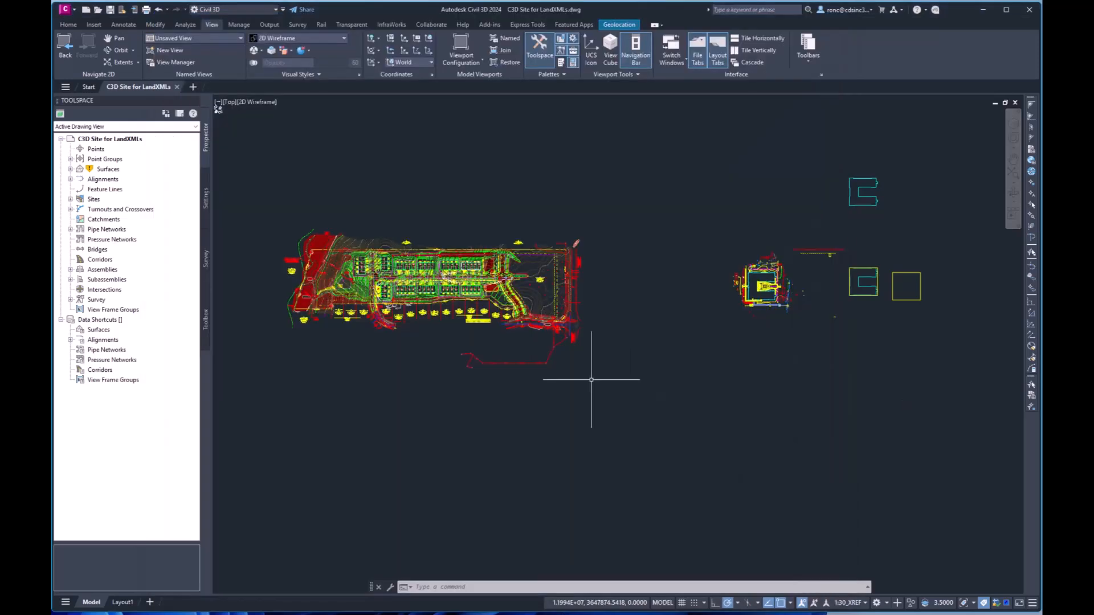
type("xref")
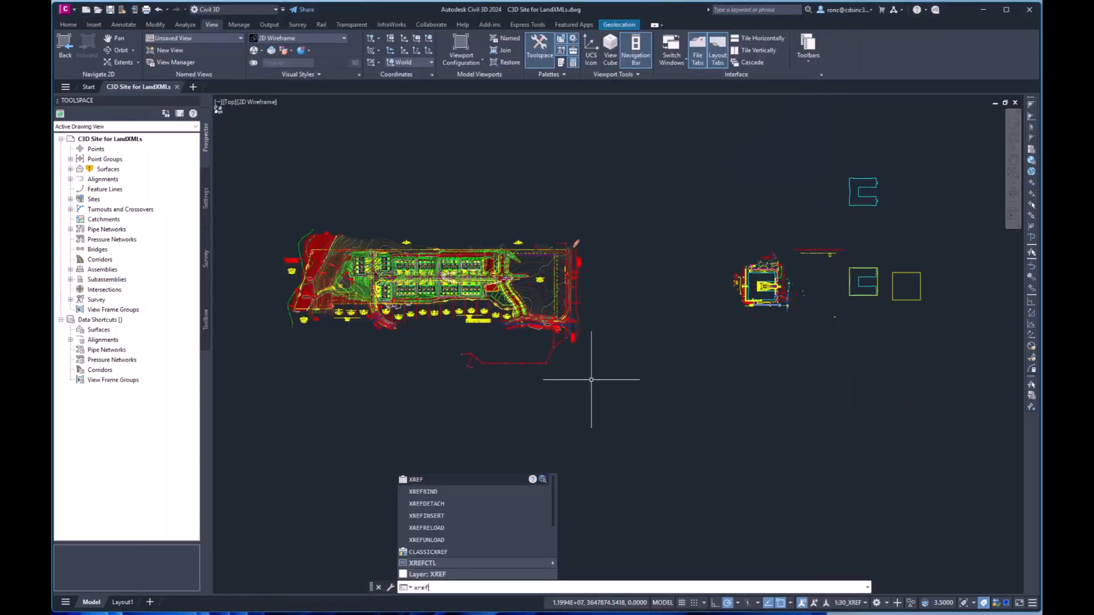
key("Return")
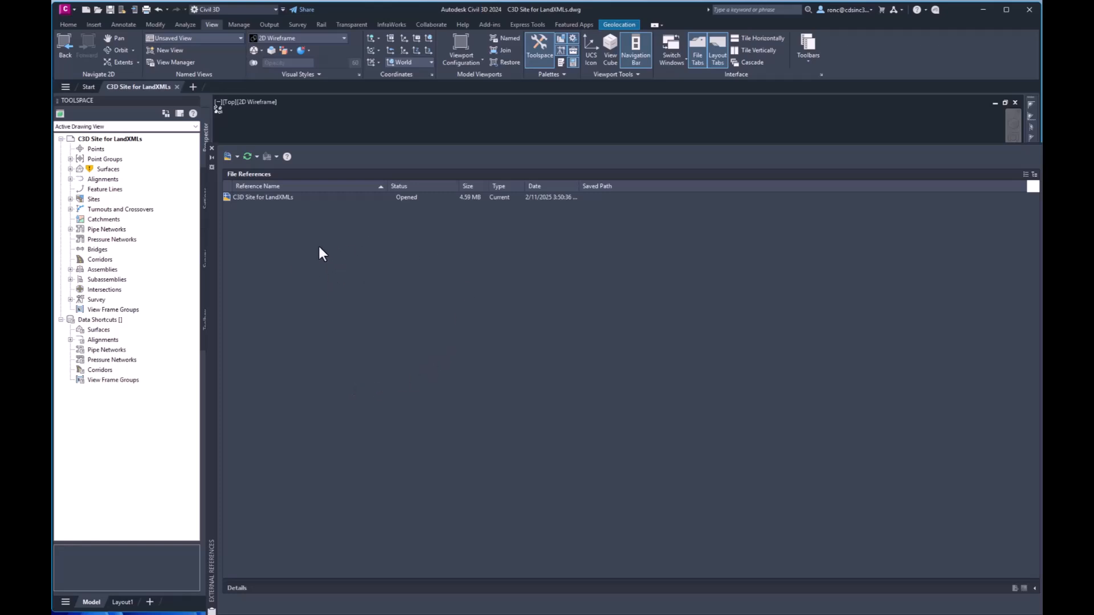
left_click(212, 149)
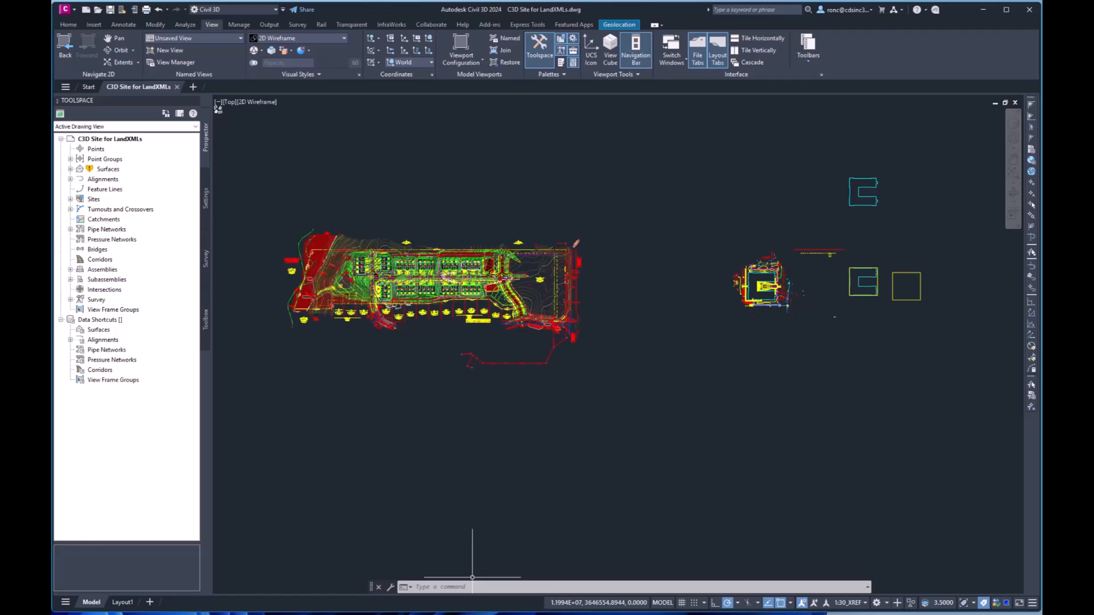
Switch to the Word checklist and read the Toolspace instructions on drawing units and design objects.
left_click(354, 613)
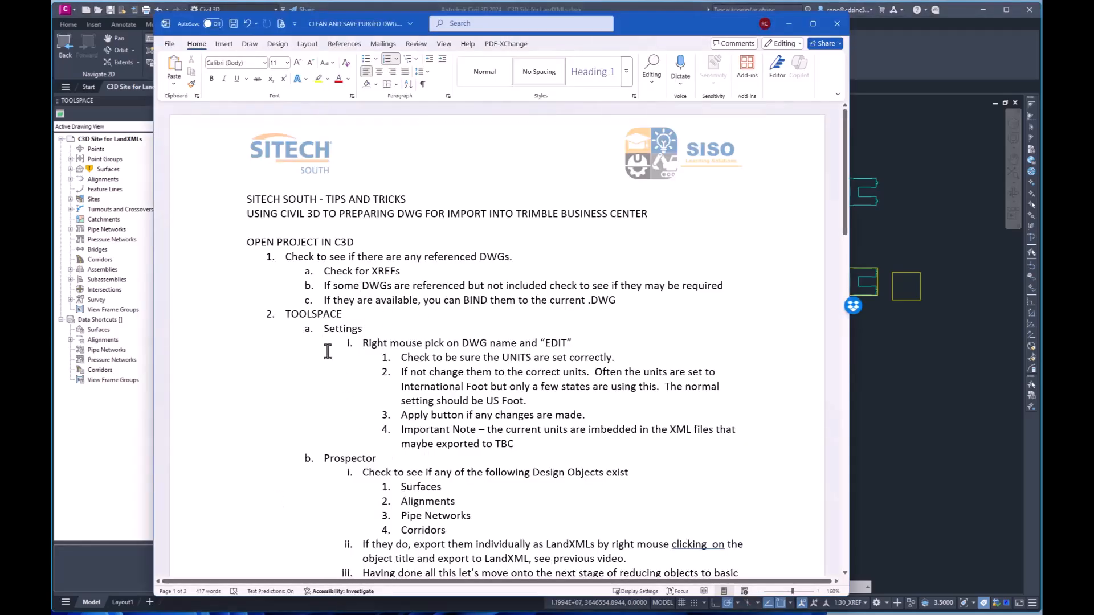
scroll(328, 351, "down", 1)
scroll(327, 351, "up", 1)
scroll(328, 352, "down", 1)
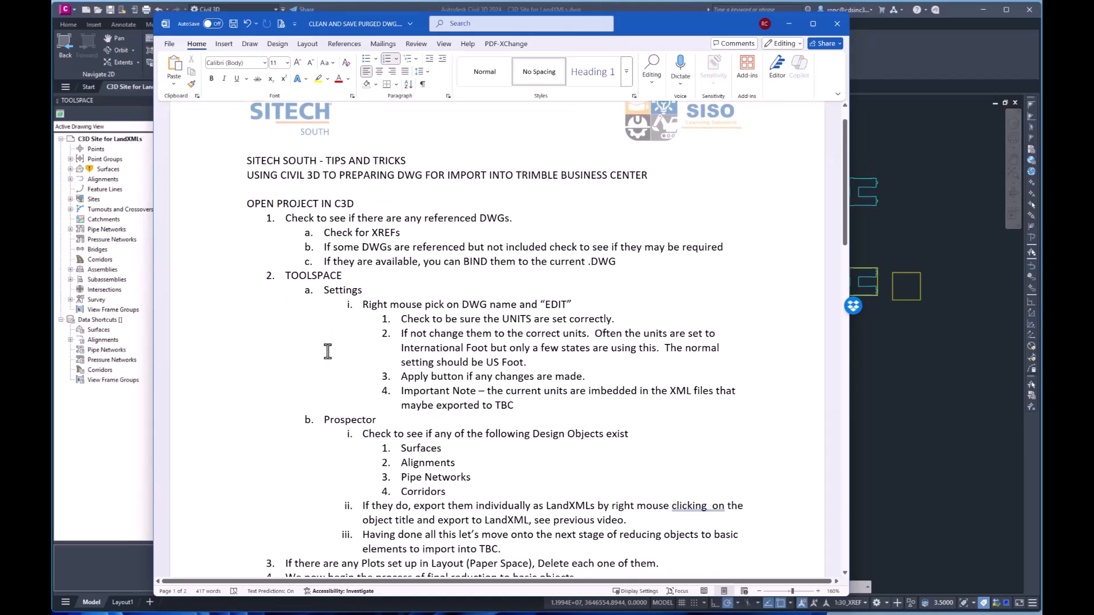
scroll(328, 352, "down", 1)
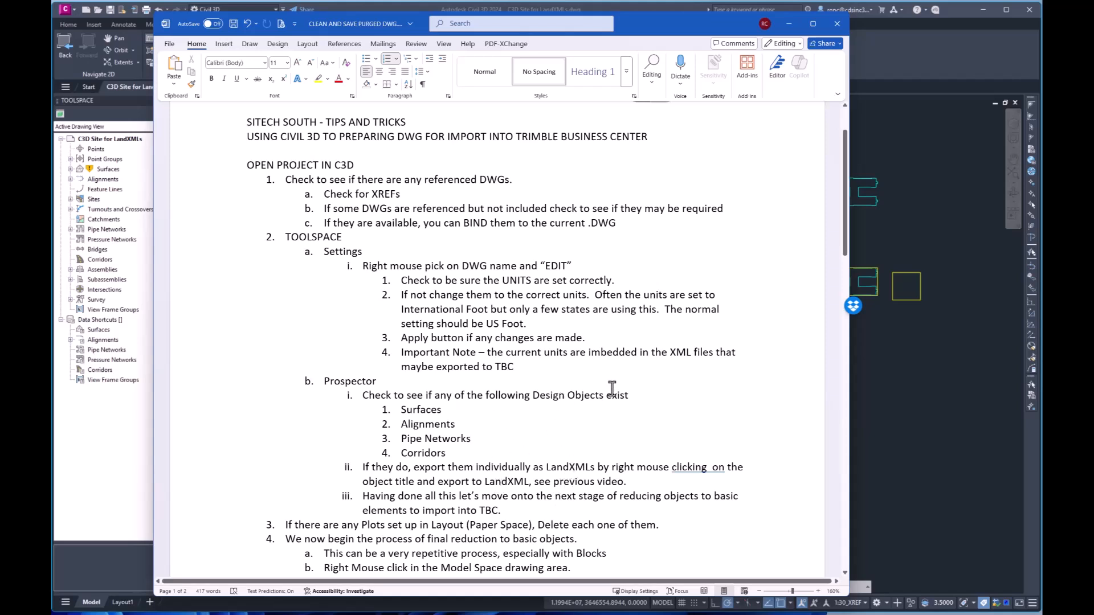
Return to Civil 3D and review the drawing's units and coordinate zone in Drawing Settings, leaving without changes.
left_click(926, 351)
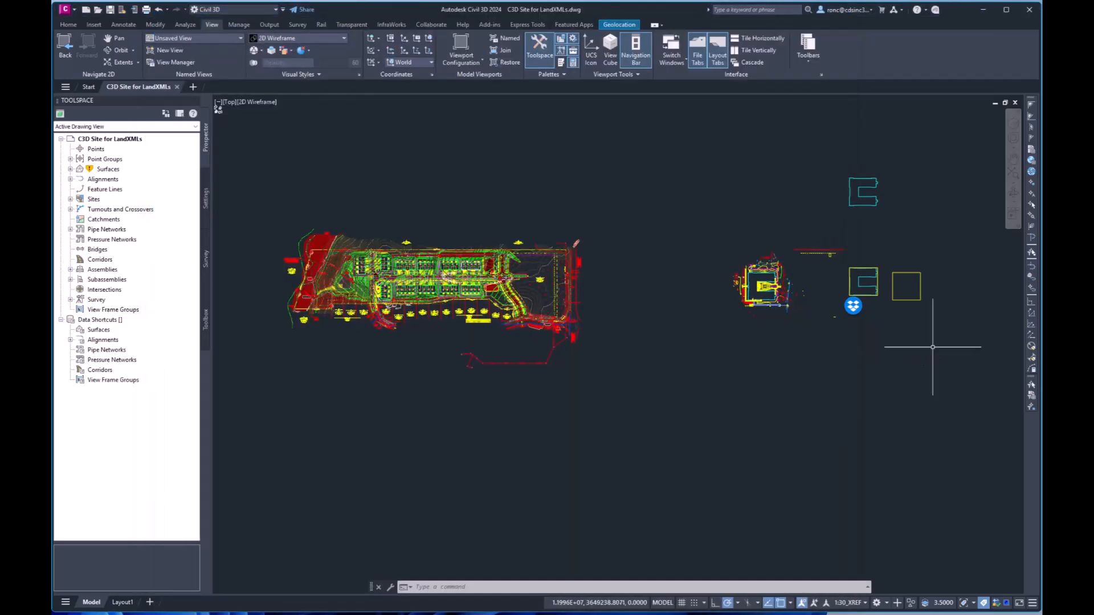
left_click(205, 208)
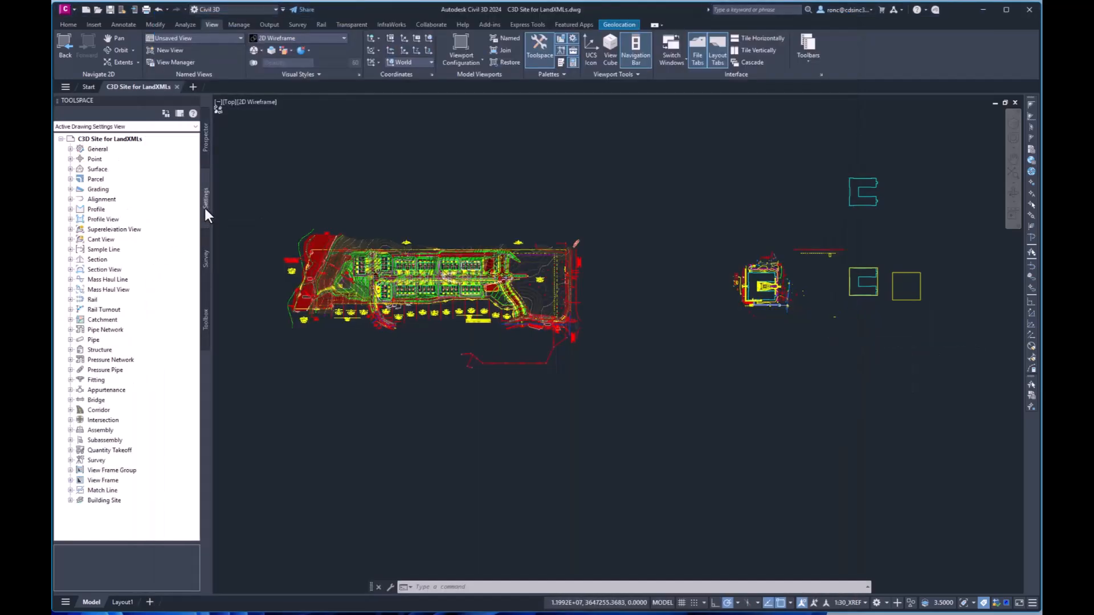
right_click(129, 139)
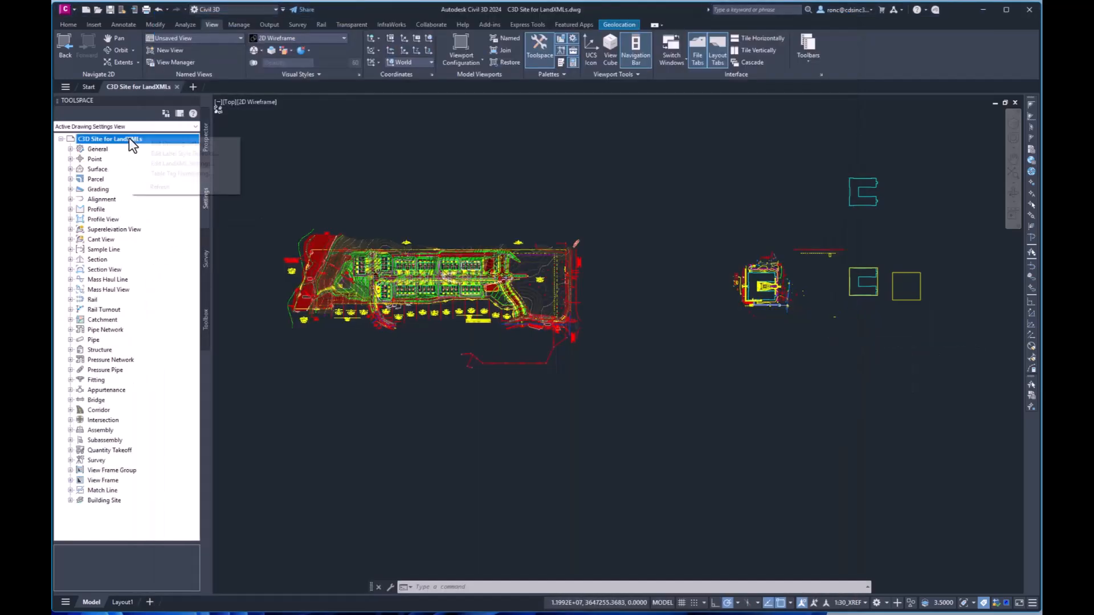
left_click(172, 143)
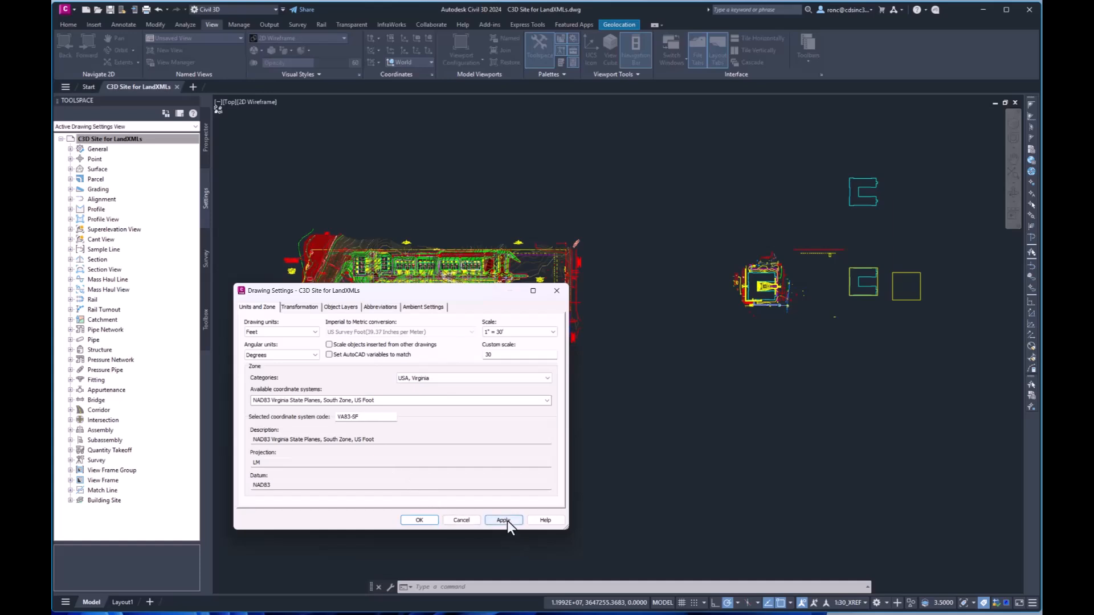
left_click(460, 521)
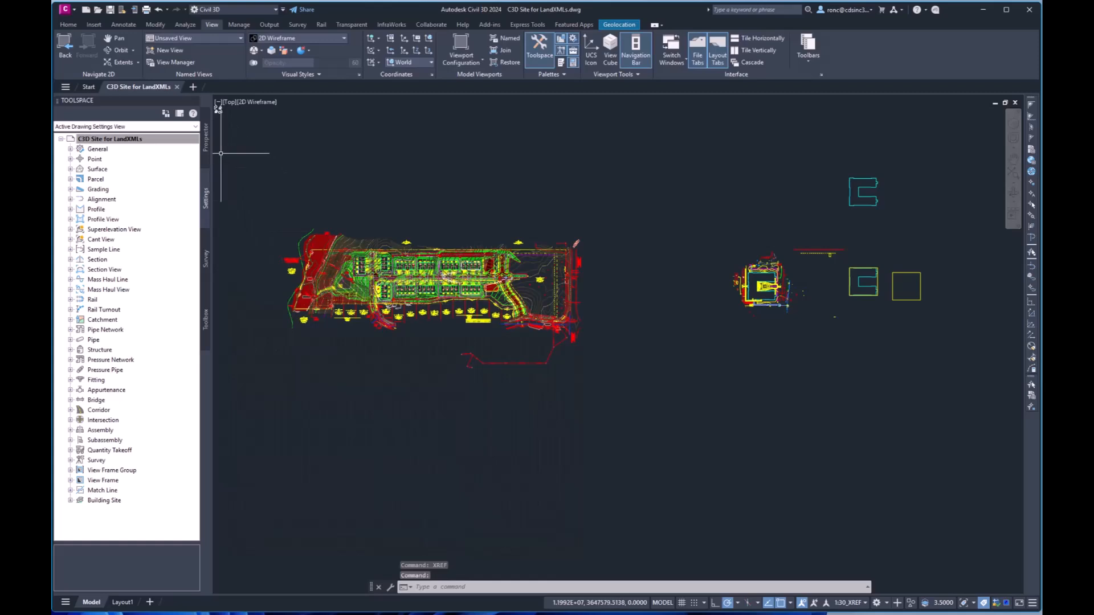
Expand Surfaces, Centerline Alignments and pipe Networks in the Prospector tree to check for existing design objects.
left_click(206, 143)
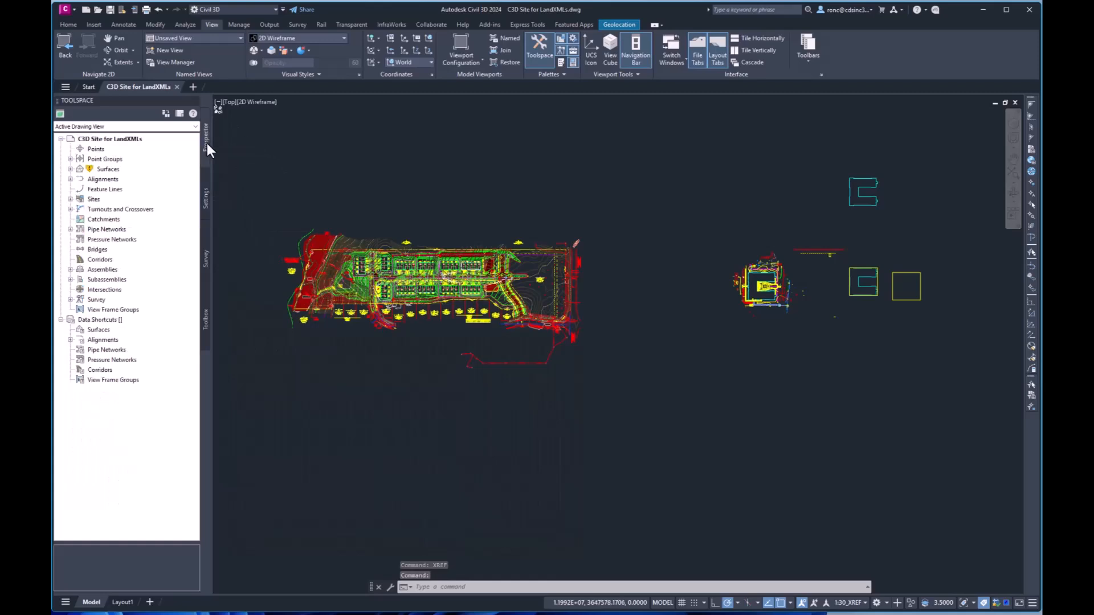
left_click(70, 170)
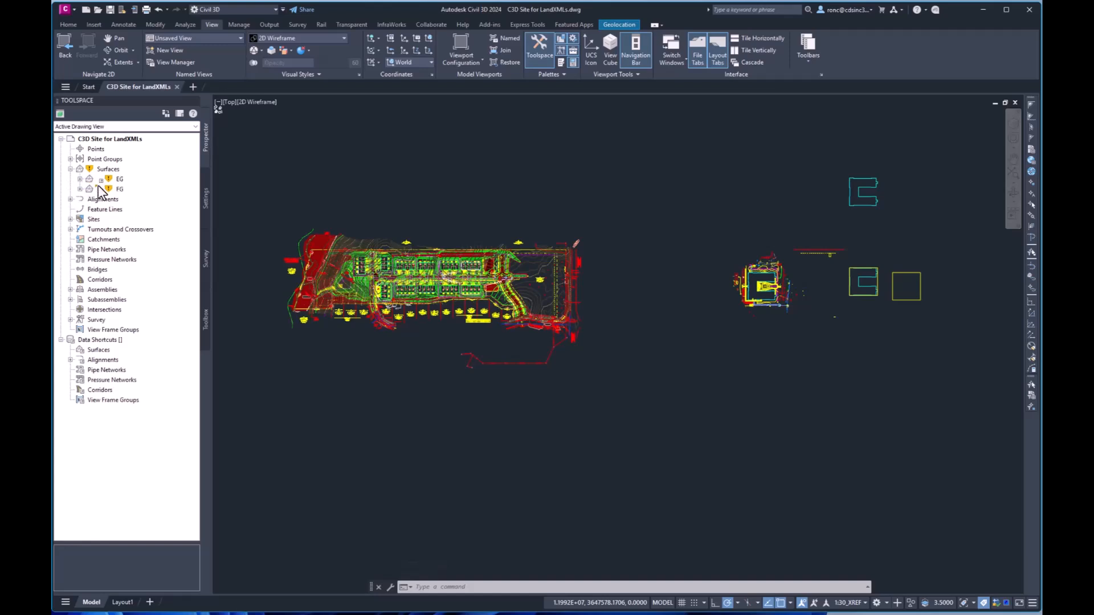
left_click(70, 200)
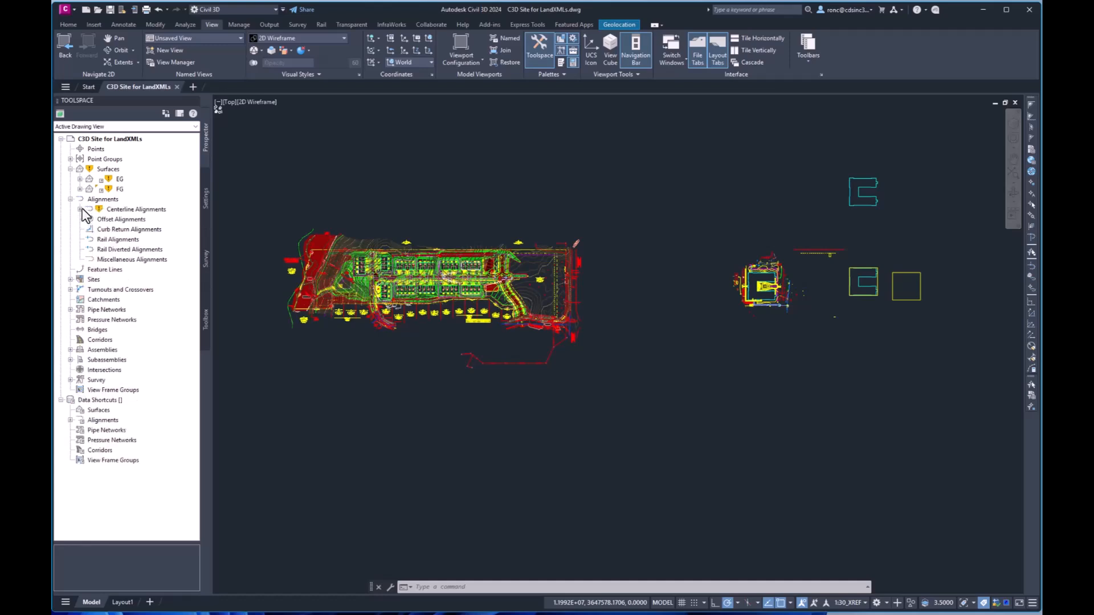
left_click(80, 209)
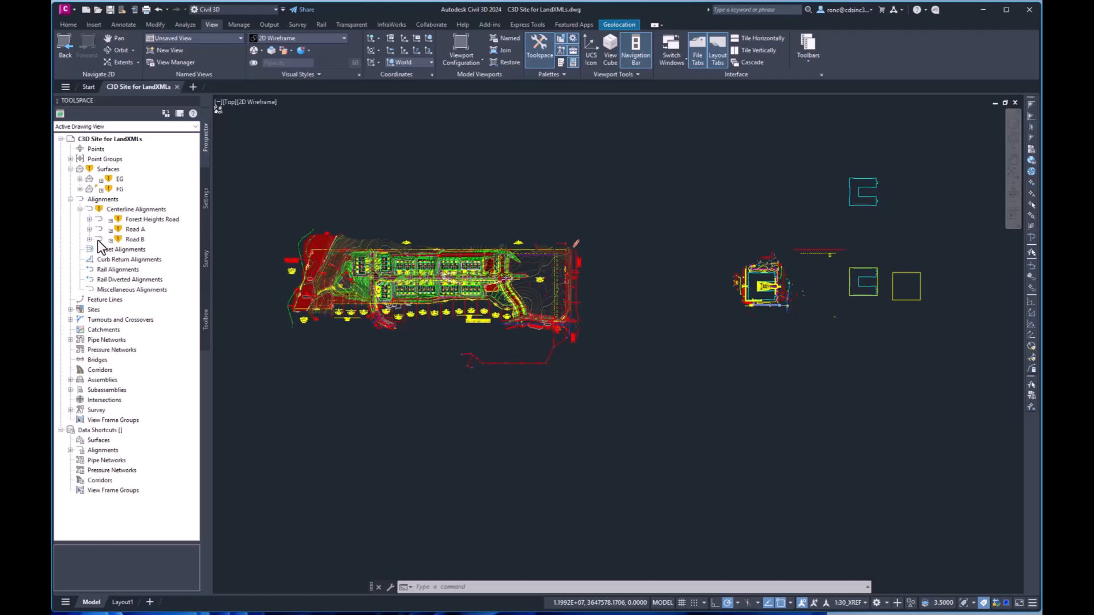
left_click(70, 339)
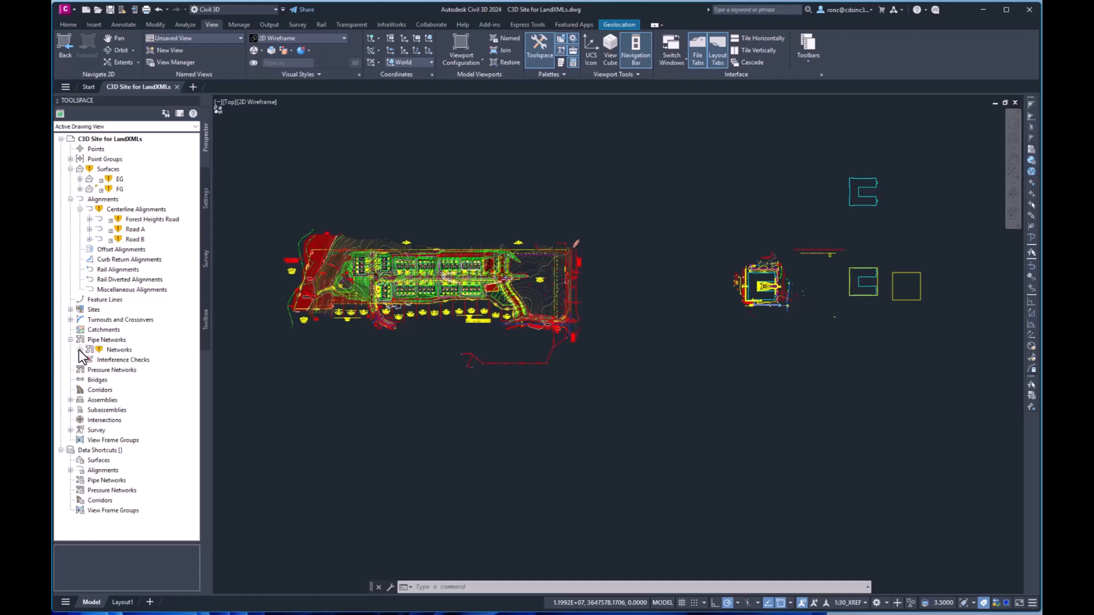
left_click(80, 350)
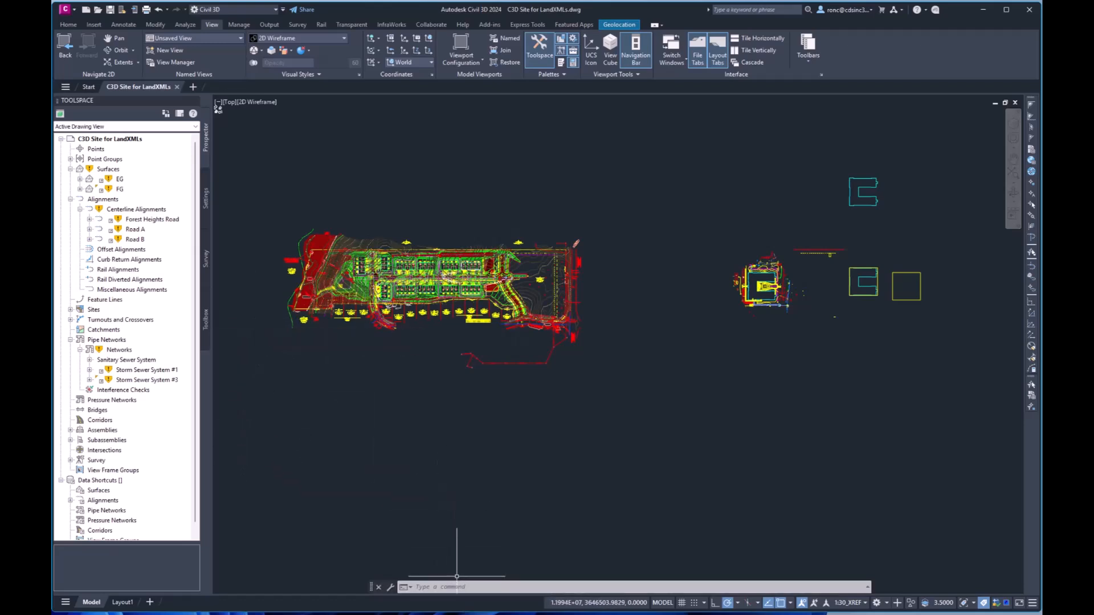
Switch to the Word checklist and read the items on LandXML export and deleting paper space plots.
mouse_move(354, 613)
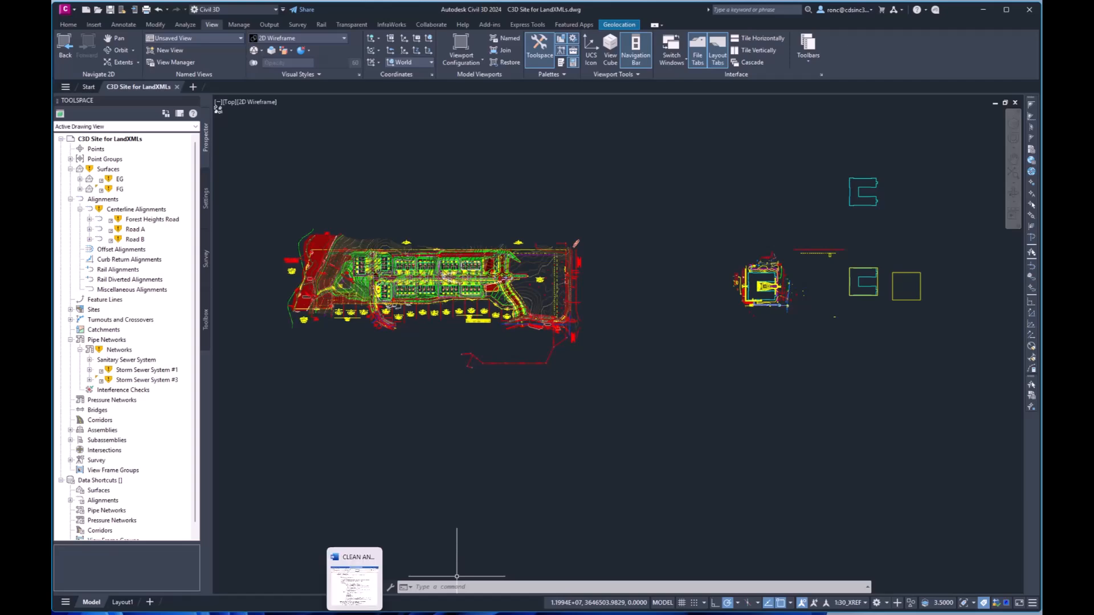
left_click(353, 578)
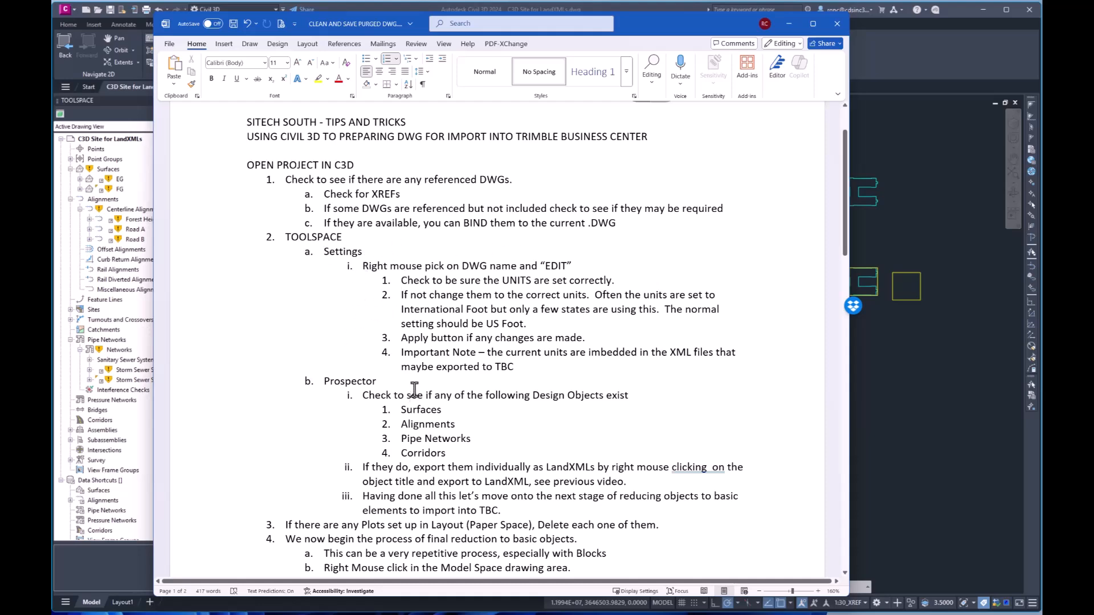
scroll(421, 382, "down", 1)
scroll(429, 371, "down", 2)
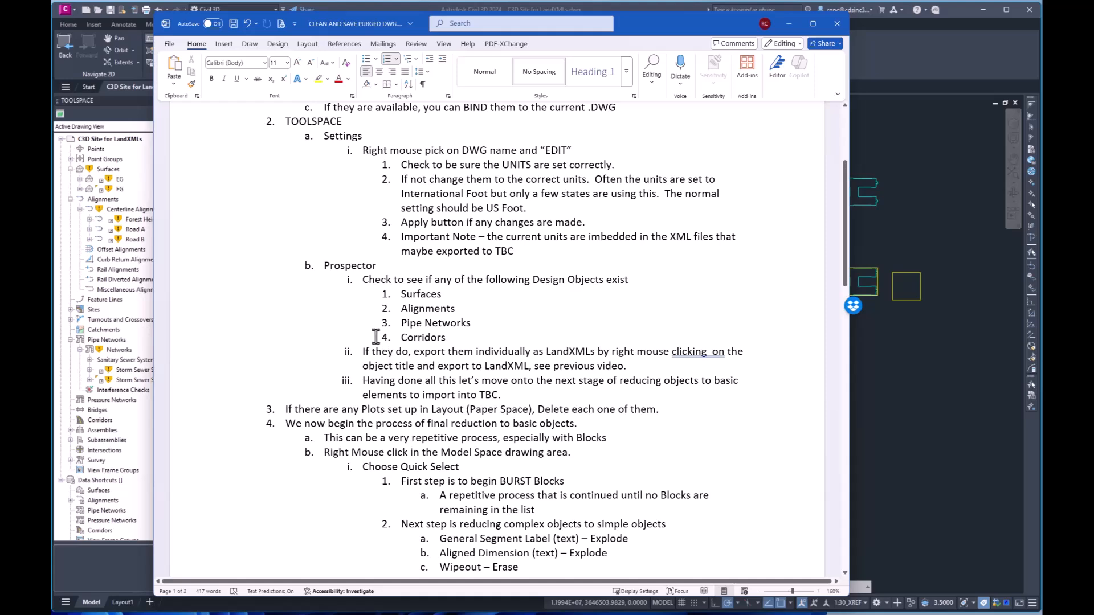
scroll(376, 336, "down", 1)
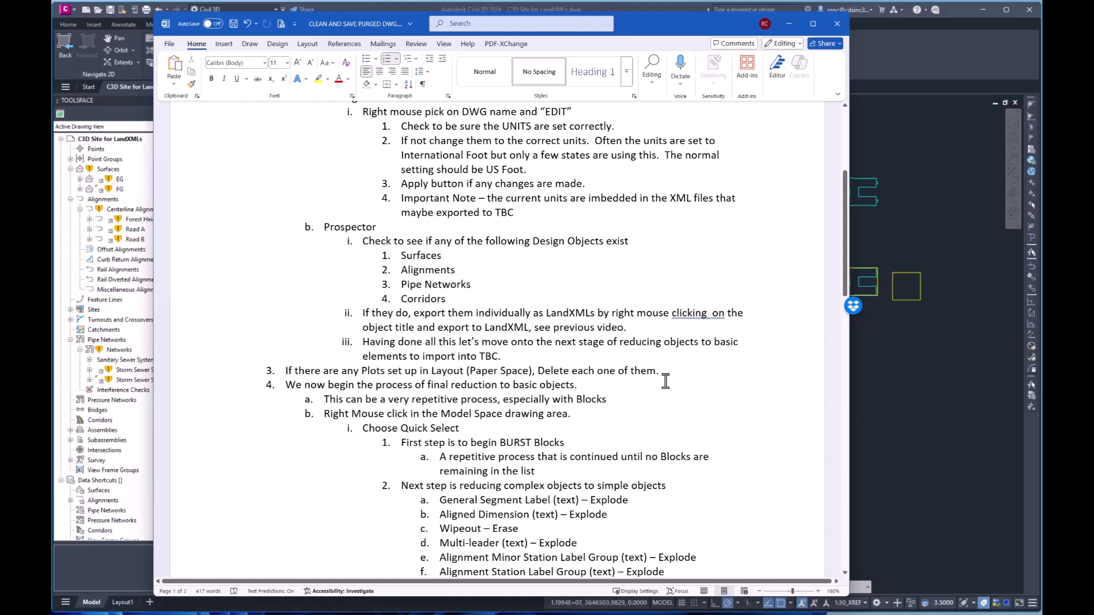
Return to Civil 3D and inspect the Layout1 paper space for plots, then go back to model space.
left_click(910, 382)
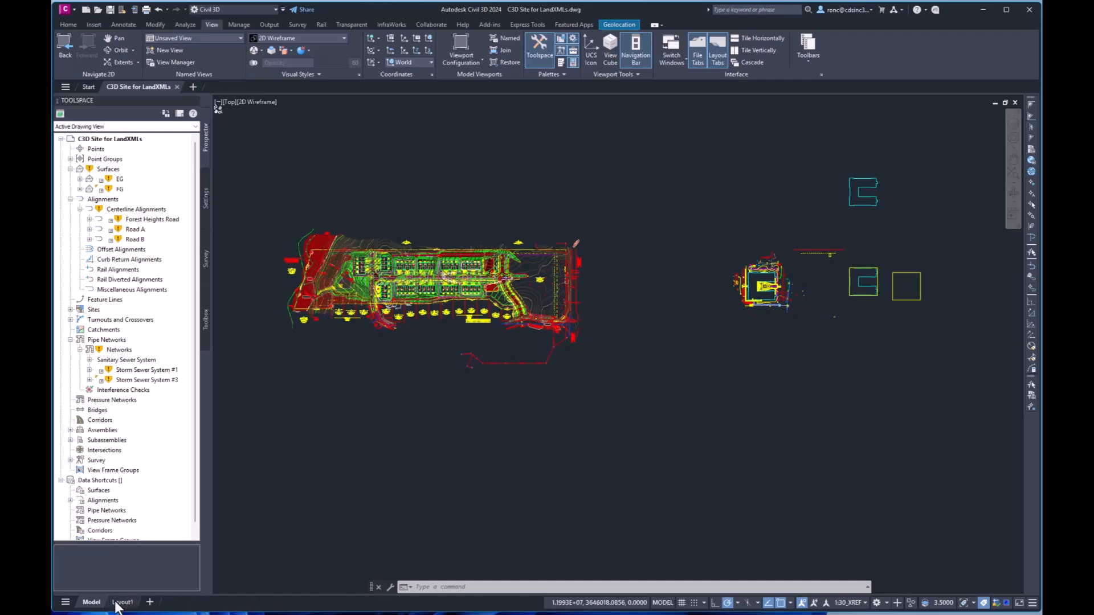
mouse_move(121, 606)
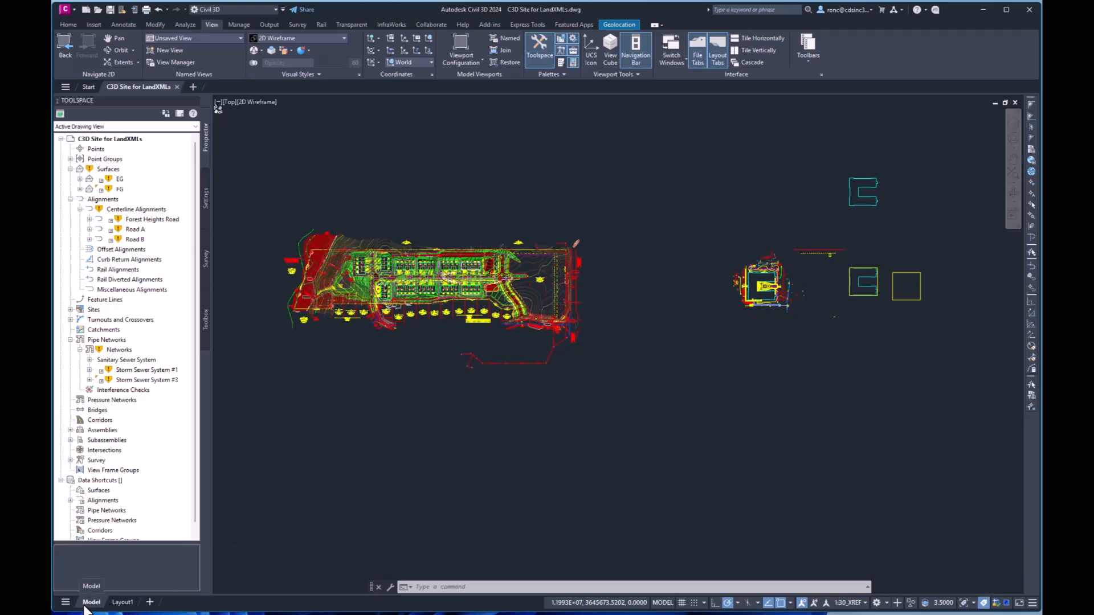
left_click(118, 605)
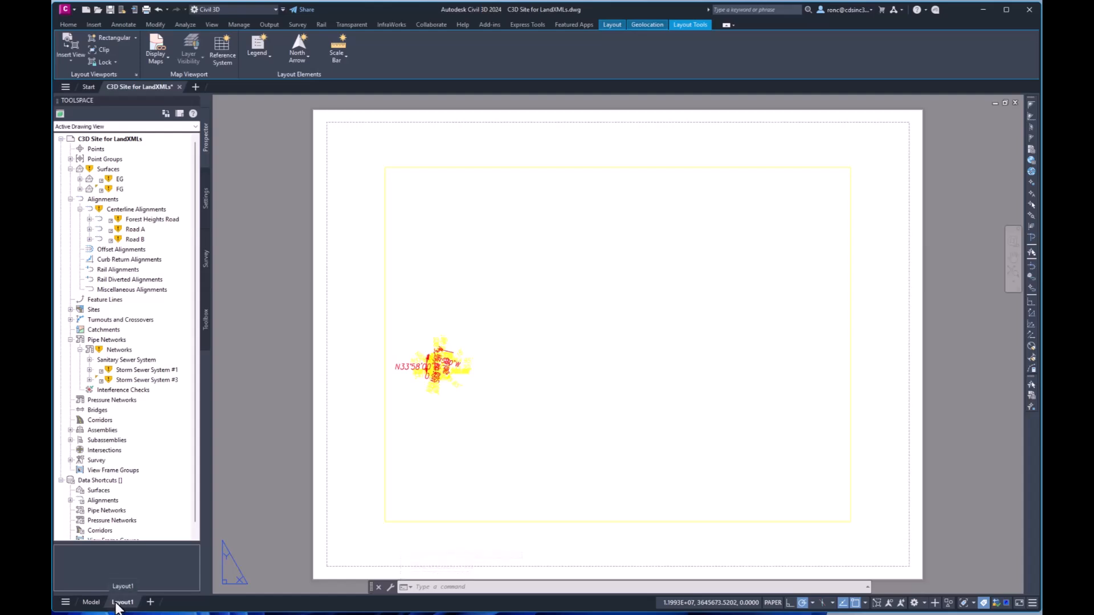
left_click(92, 604)
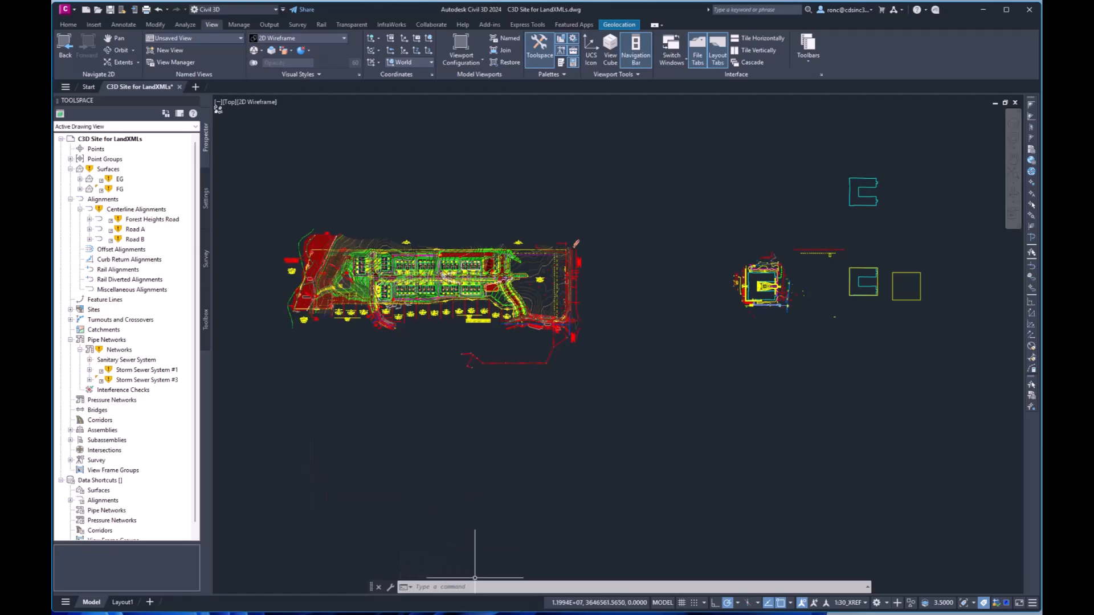
Switch to the Word checklist and read the section on bursting blocks and reducing complex objects with Quick Select.
left_click(359, 605)
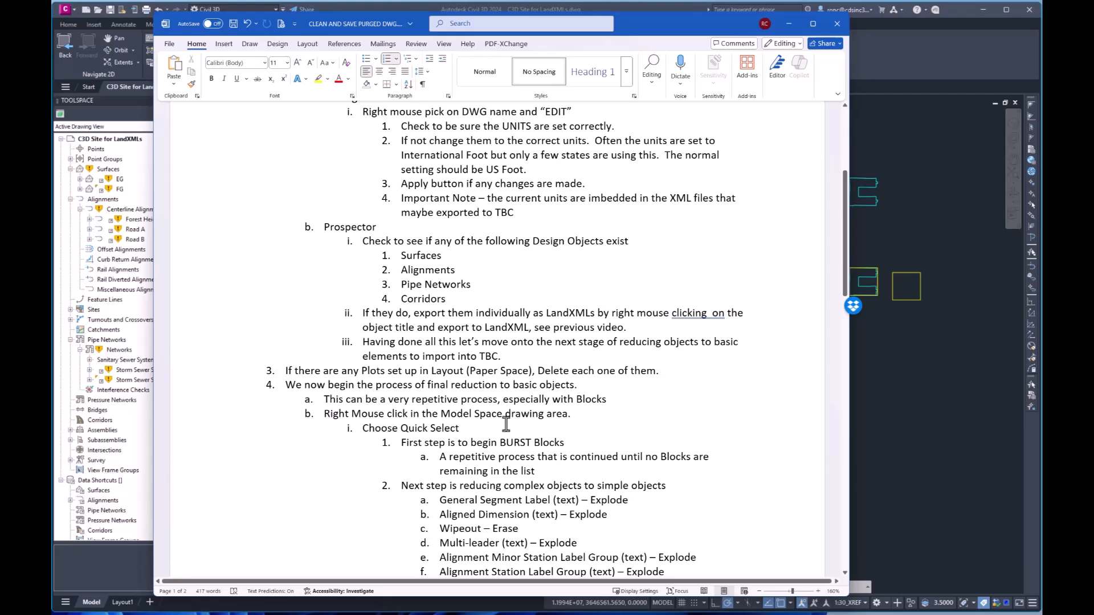
scroll(589, 374, "down", 3)
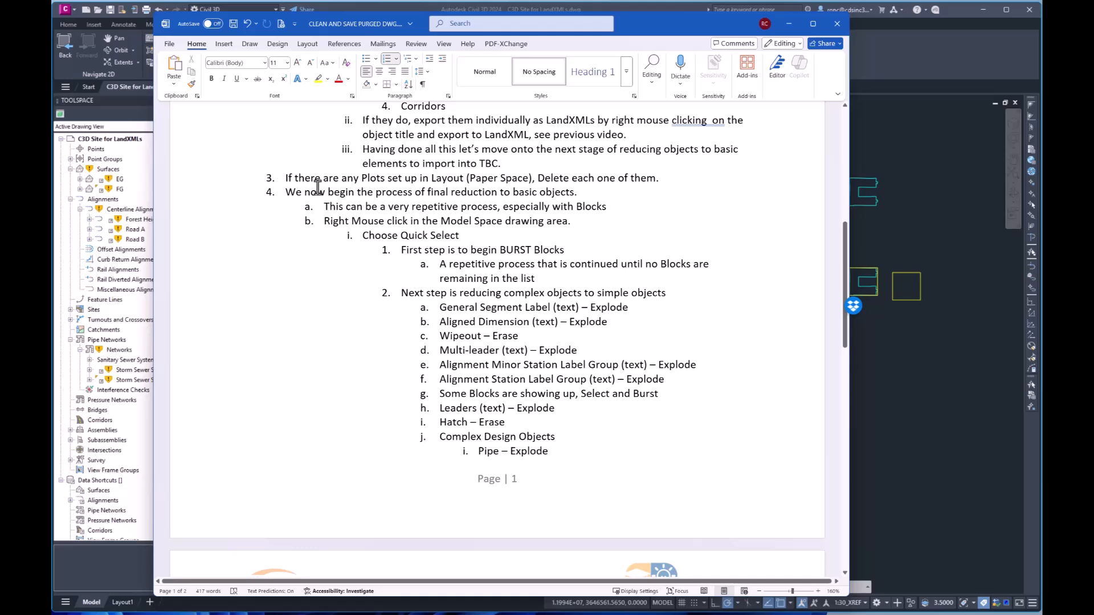
scroll(335, 377, "up", 1)
scroll(356, 363, "down", 1)
Switch to Civil 3D and quick-select the Block Reference objects across the entire drawing whose color equals ByLayer.
left_click(868, 460)
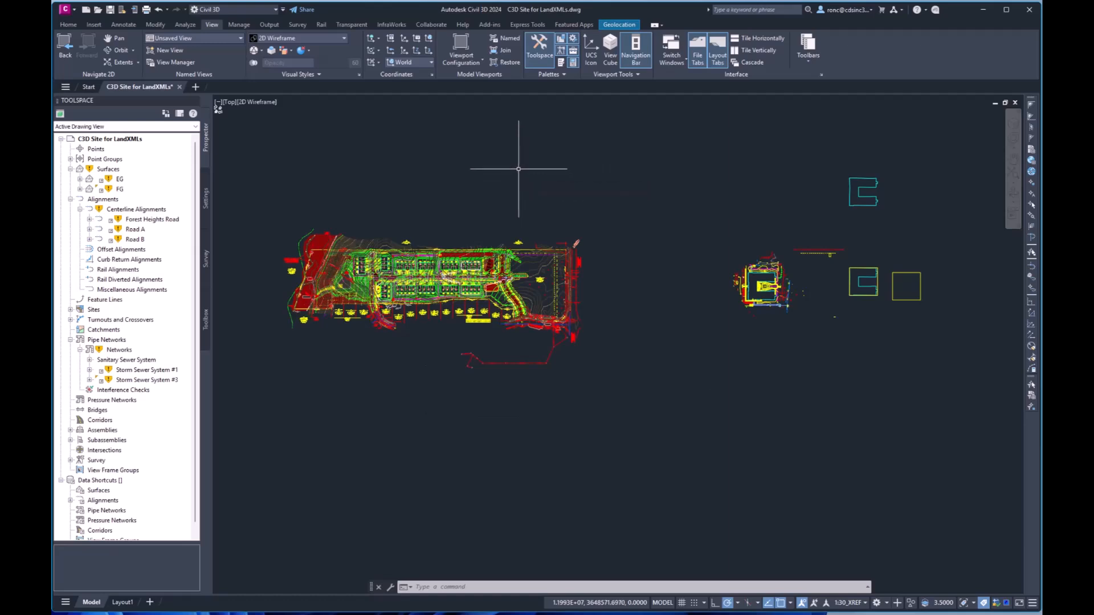
right_click(453, 154)
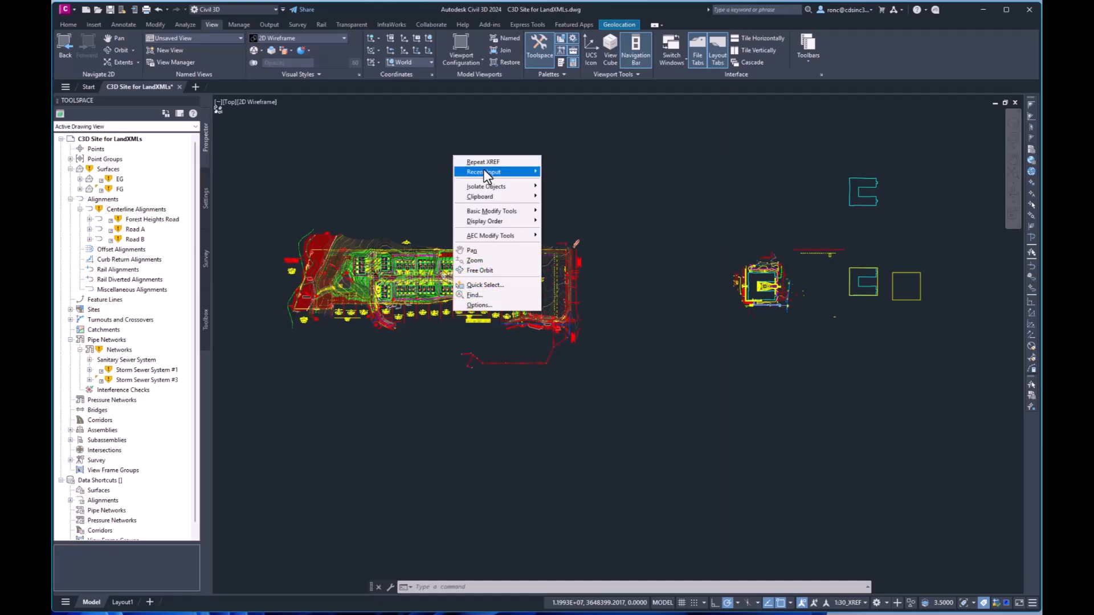
left_click(494, 284)
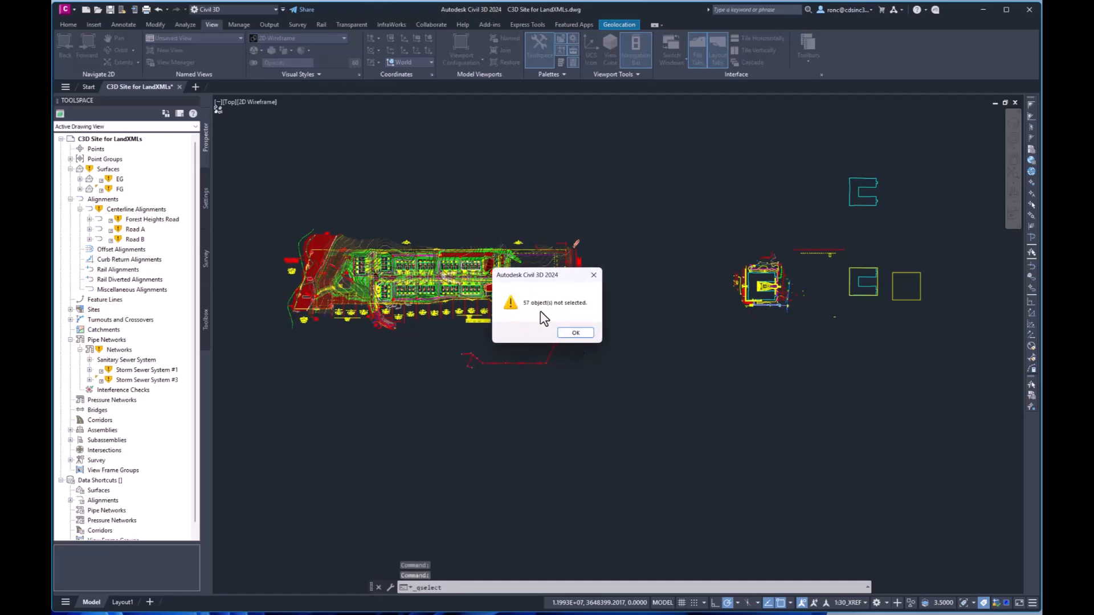
left_click(576, 334)
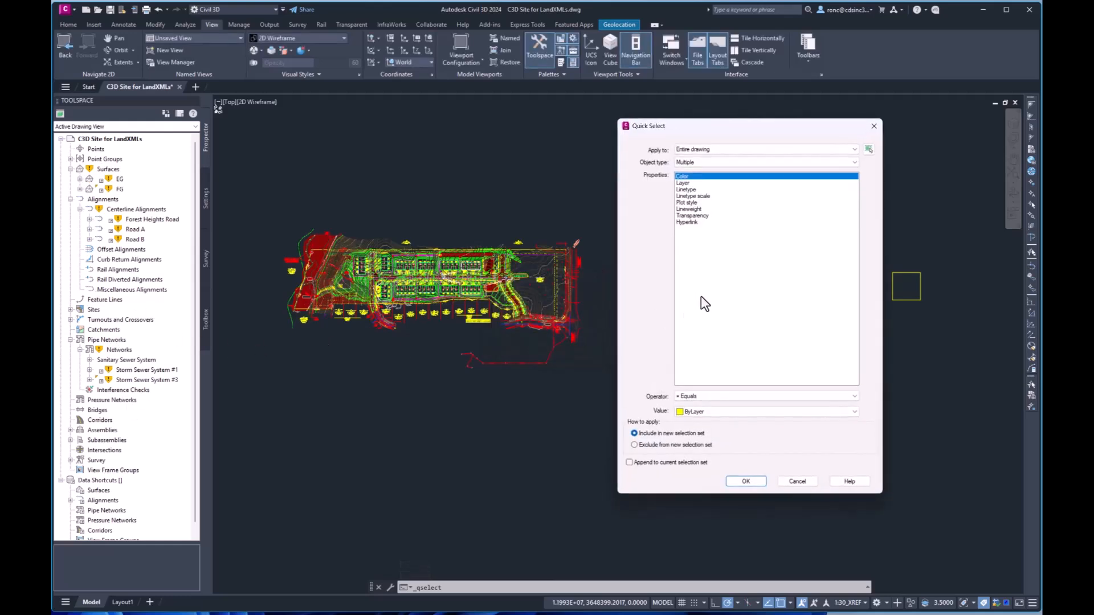
left_click(724, 165)
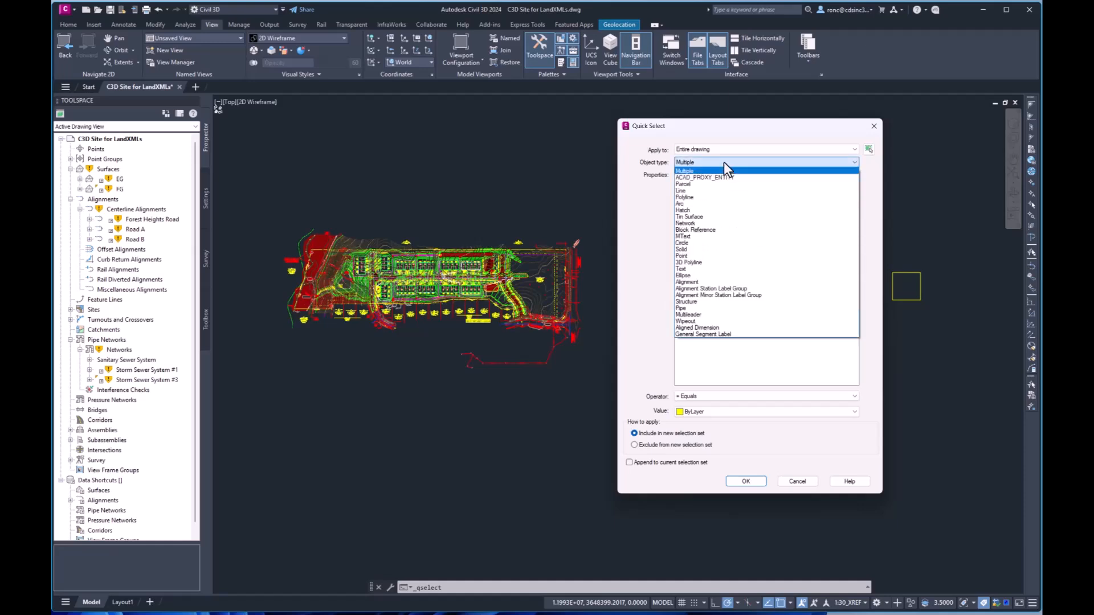
left_click(716, 230)
left_click(742, 397)
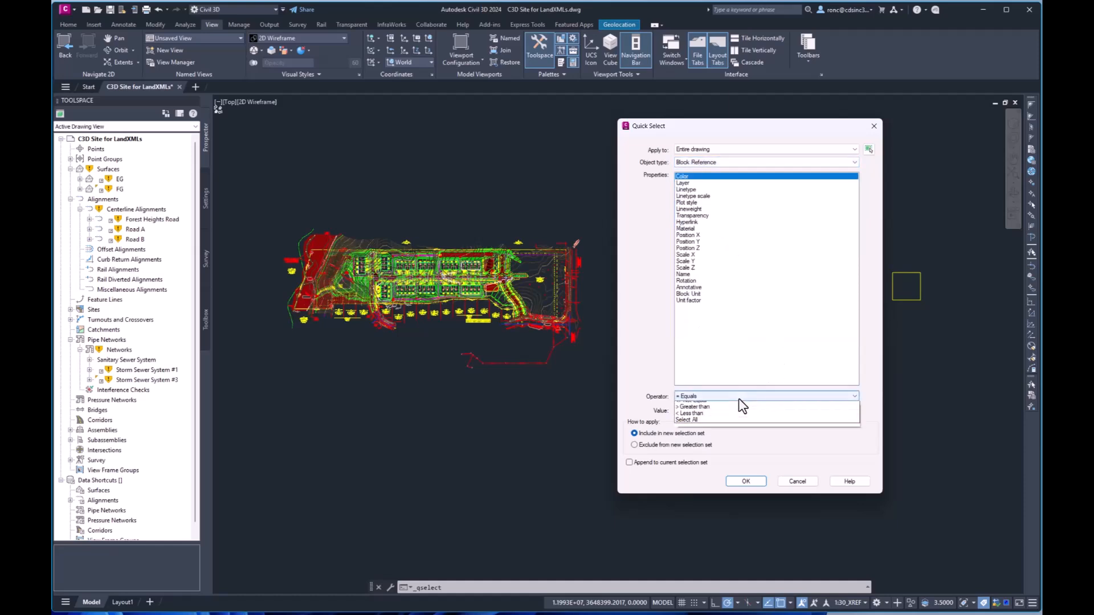
left_click(692, 435)
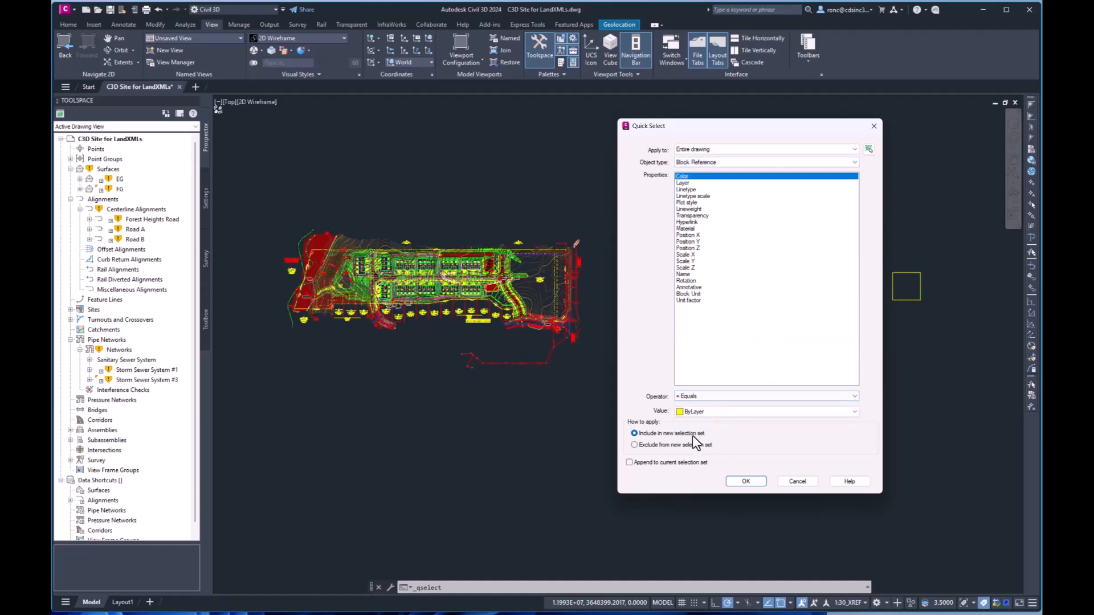
left_click(746, 482)
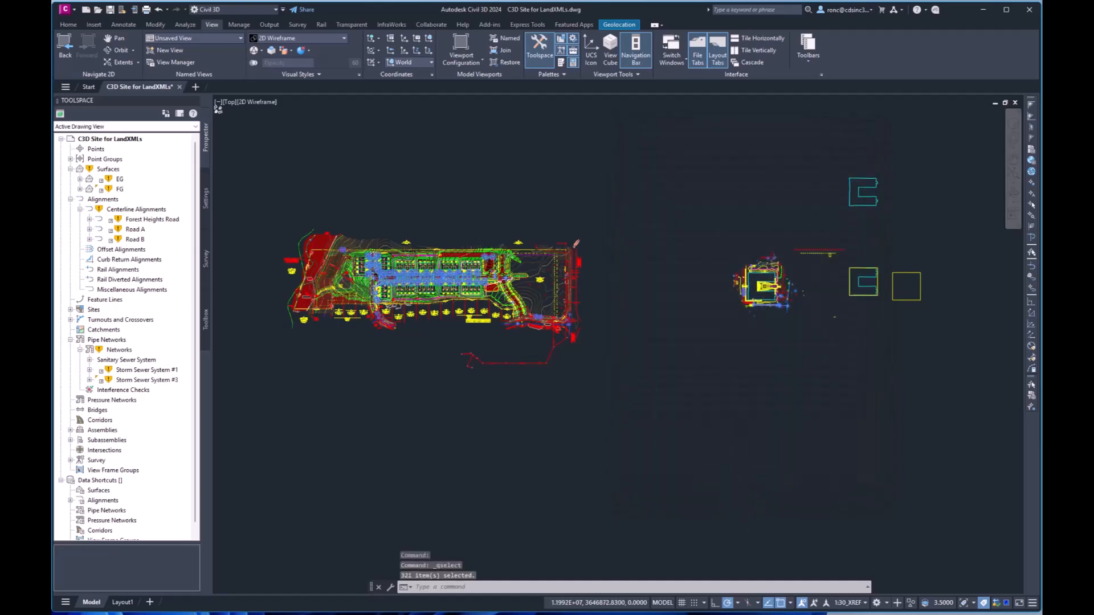
Check the selected block references in the Properties palette, move the palette away and clear the selection.
mouse_move(53, 165)
left_mouse_down()
mouse_move(52, 223)
mouse_move(146, 261)
mouse_move(417, 276)
left_mouse_up()
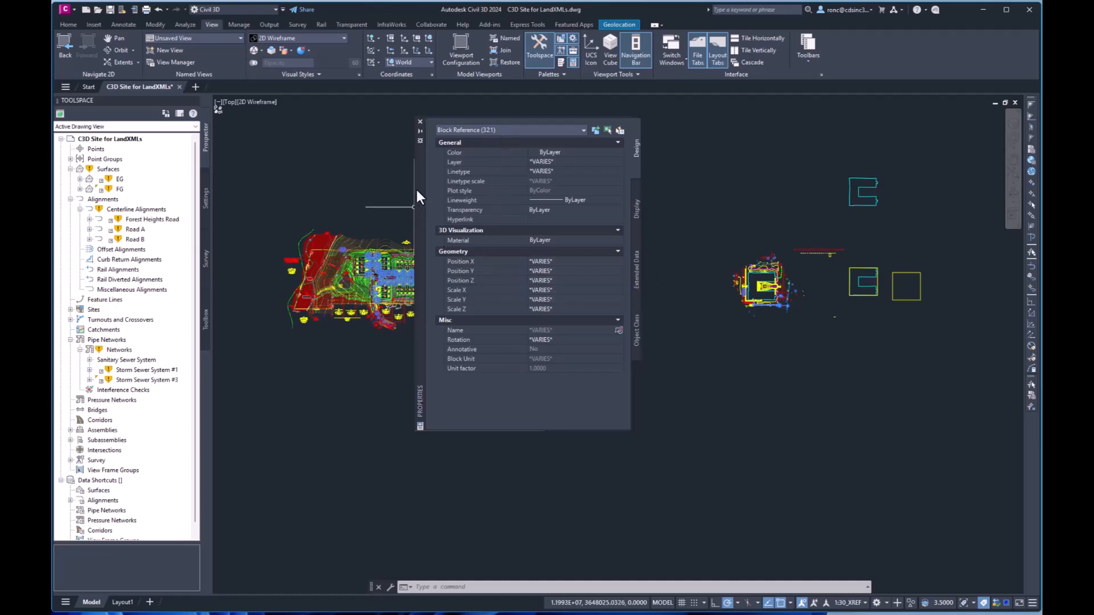
mouse_move(420, 176)
left_mouse_down()
mouse_move(120, 165)
mouse_move(51, 92)
mouse_move(51, 70)
mouse_move(27, 70)
left_mouse_up()
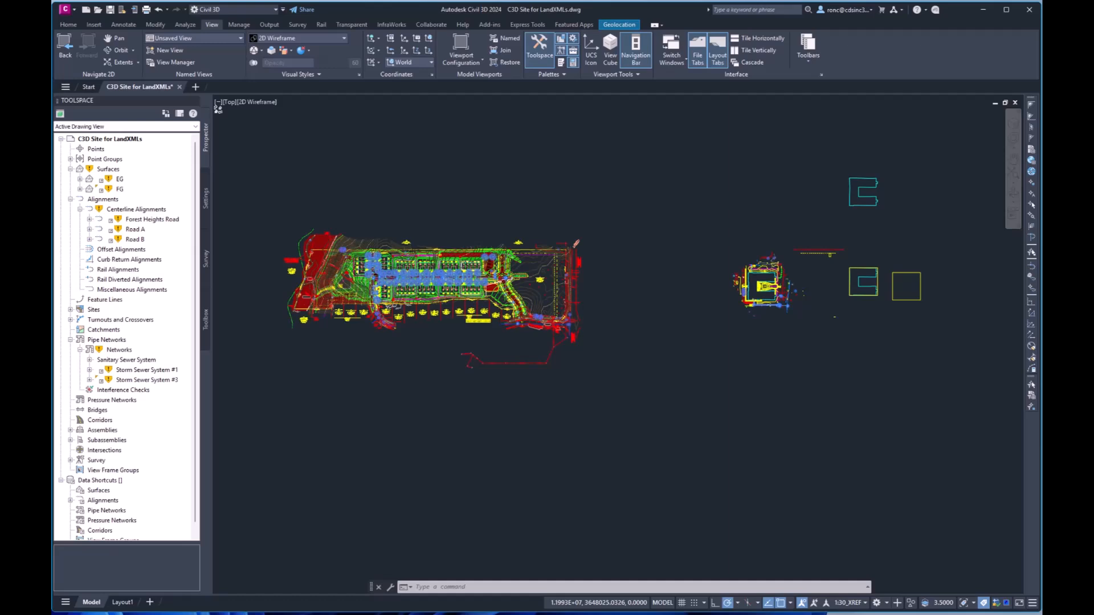
left_click(351, 397)
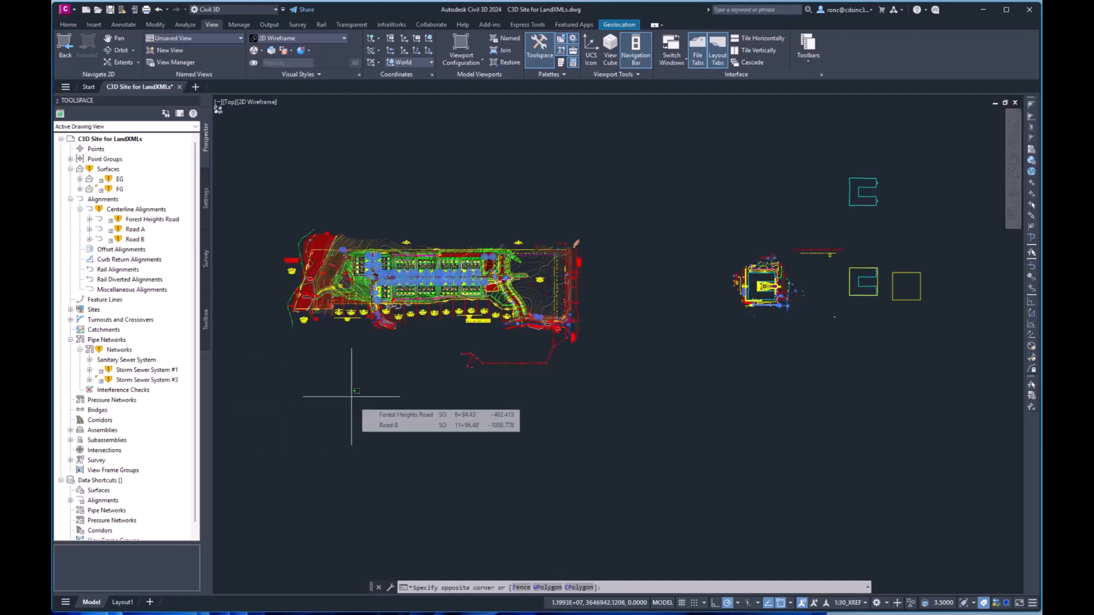
key("Escape")
key("Escape")
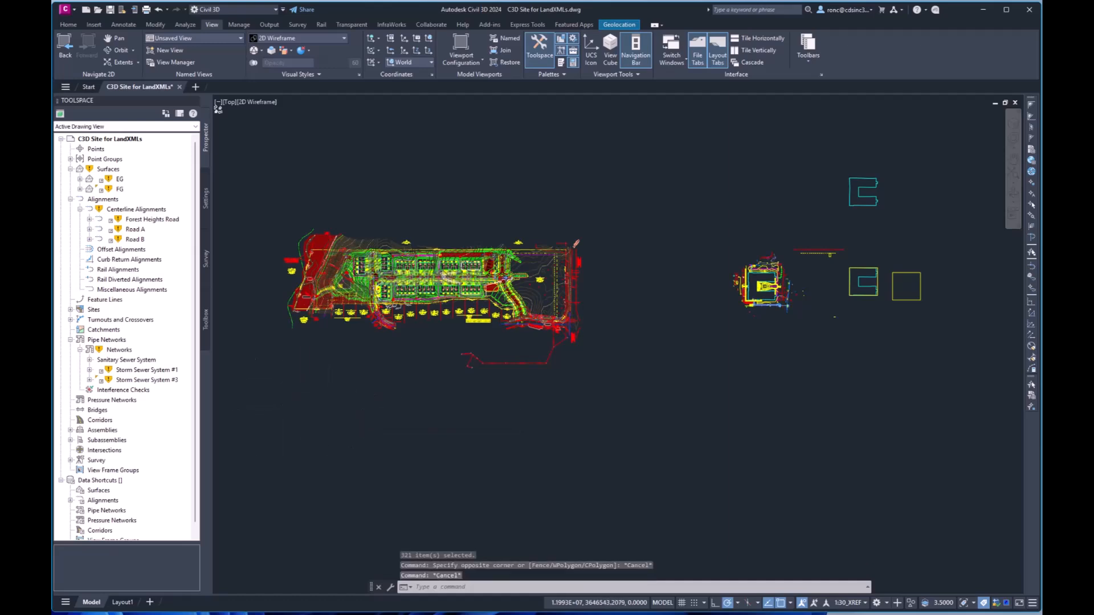
Bring the Layer Properties Manager into view and unlock every layer in the All filter.
mouse_move(0, 405)
left_mouse_down()
mouse_move(51, 401)
mouse_move(255, 337)
mouse_move(314, 278)
mouse_move(332, 290)
left_mouse_up()
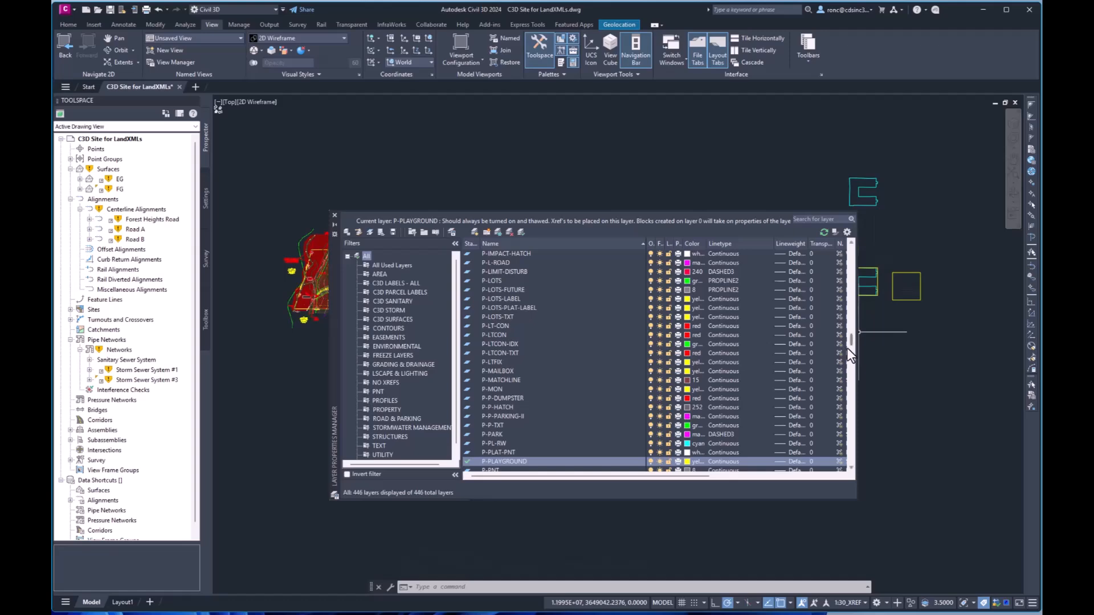
left_click_drag(853, 343, 849, 239)
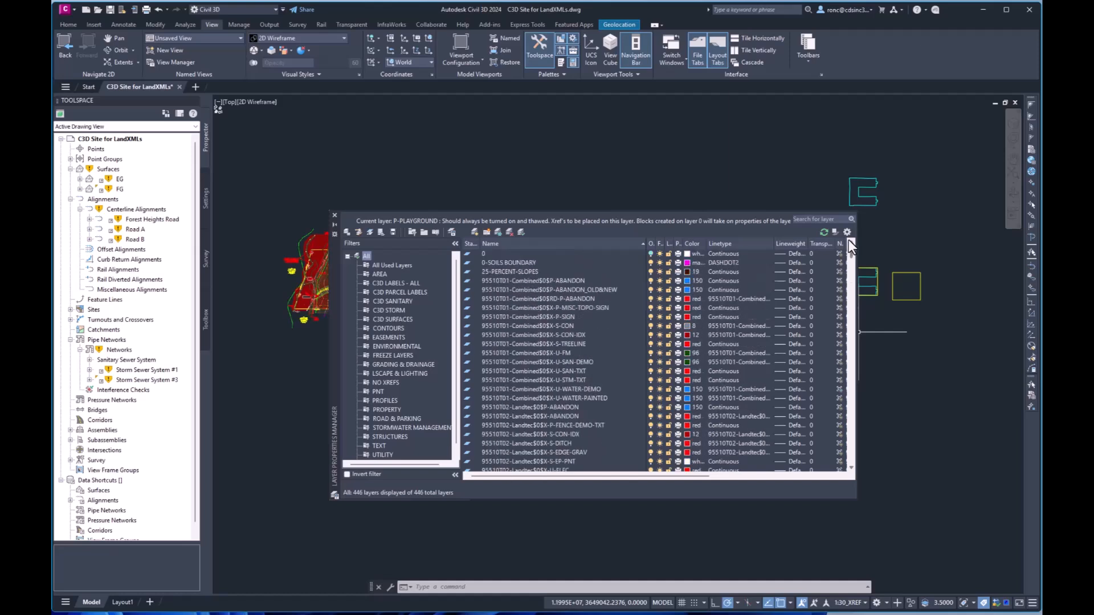
right_click(368, 256)
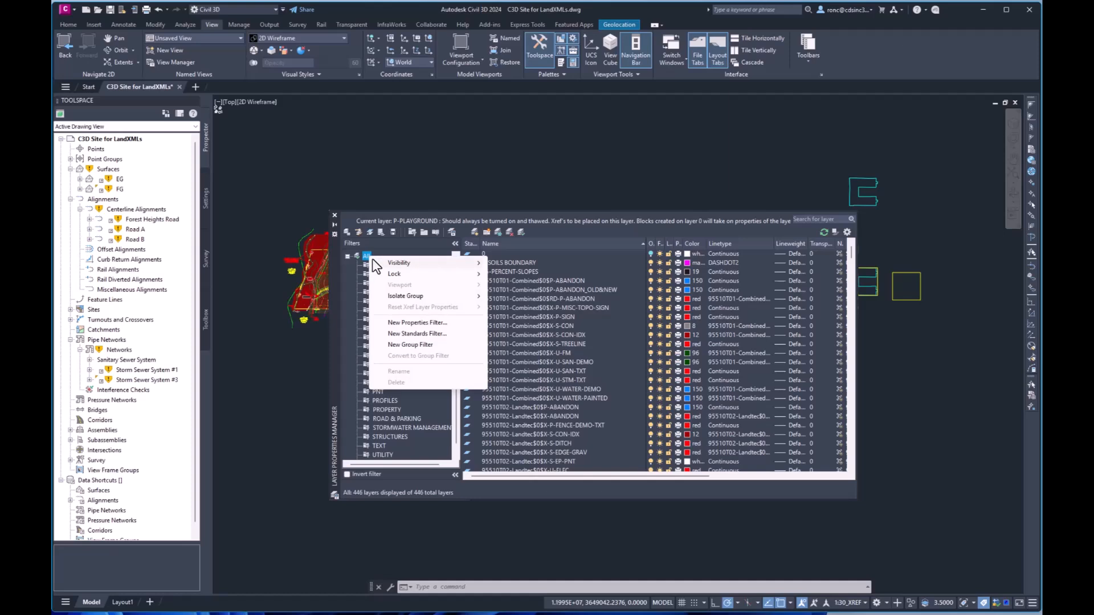
mouse_move(399, 266)
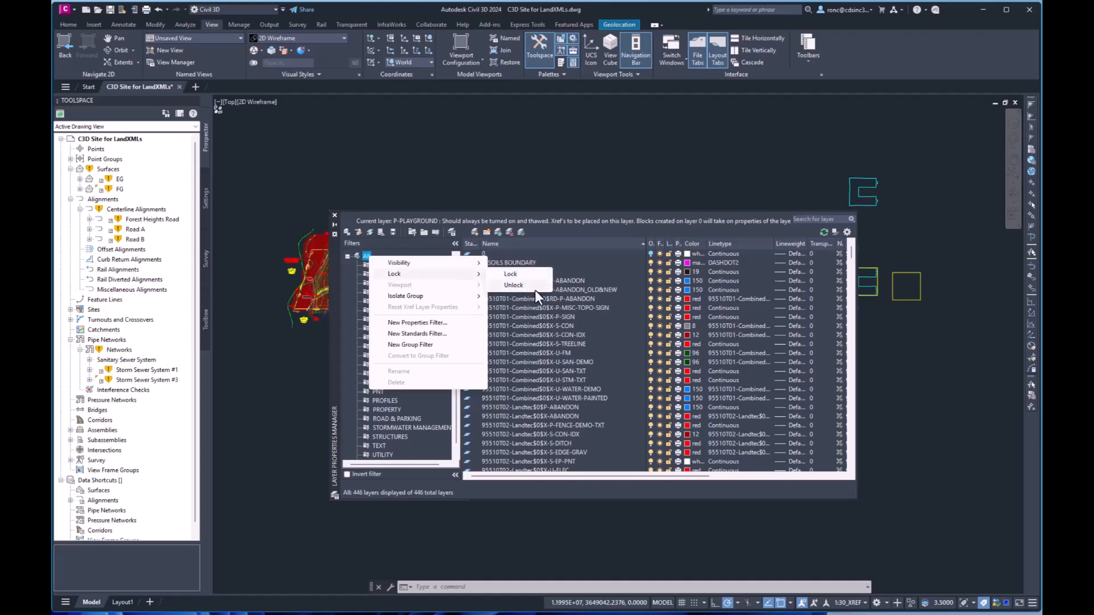
left_click(535, 288)
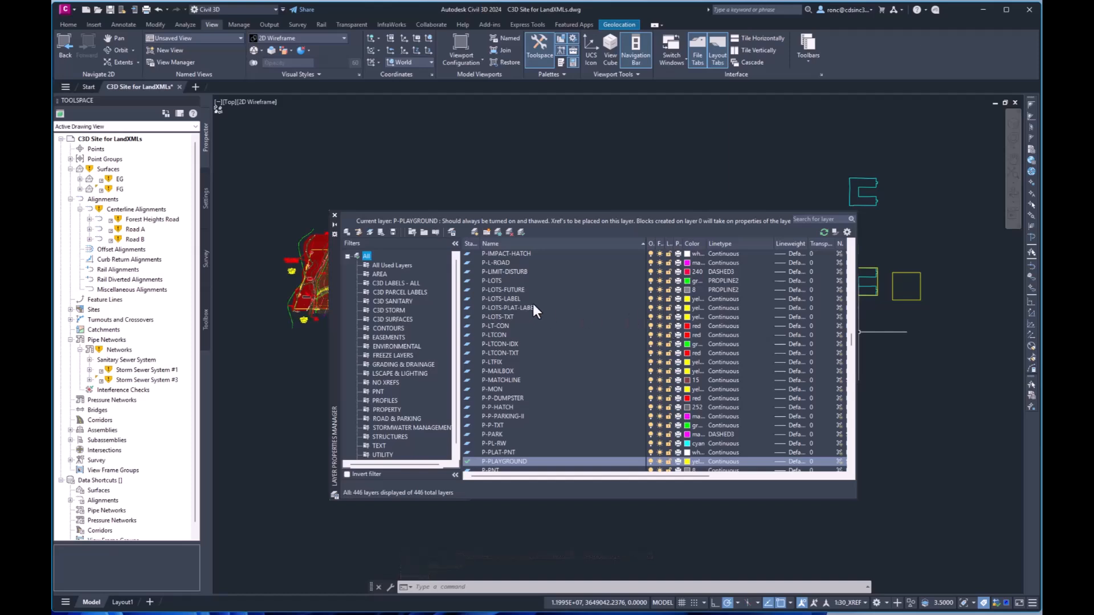
Thaw all layers in the All filter and turn them on, then move the Layer Properties Manager out of the drawing view.
right_click(369, 255)
mouse_move(380, 263)
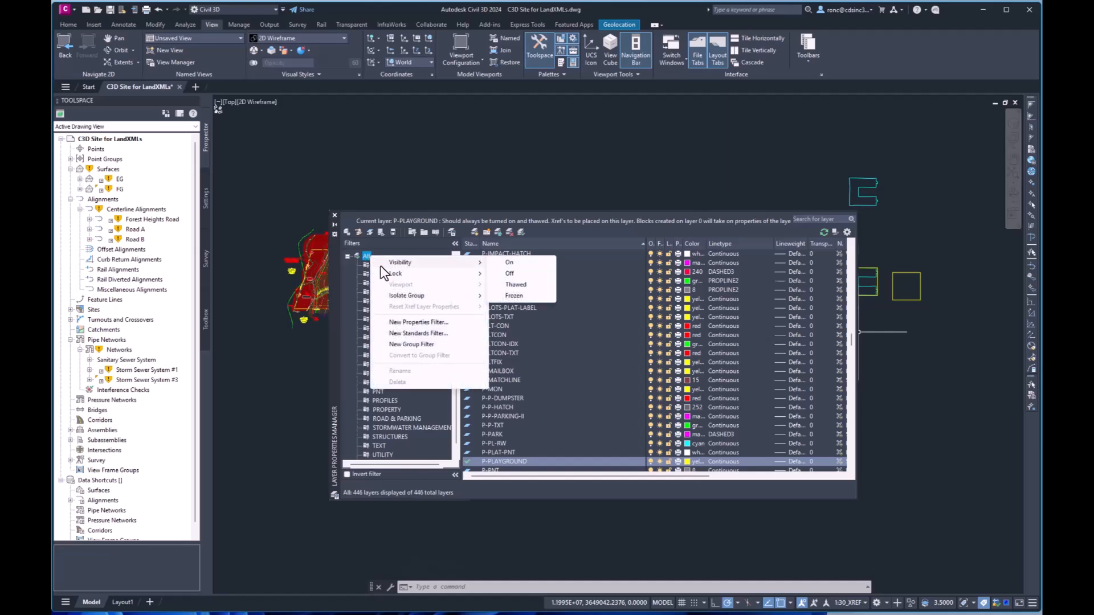
left_click(521, 284)
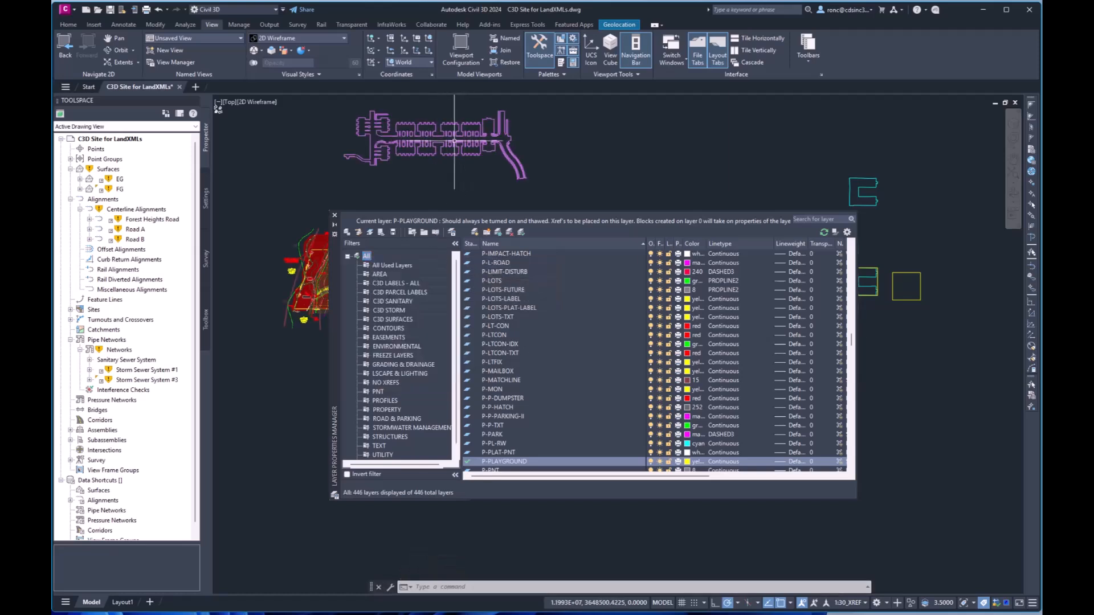
right_click(368, 254)
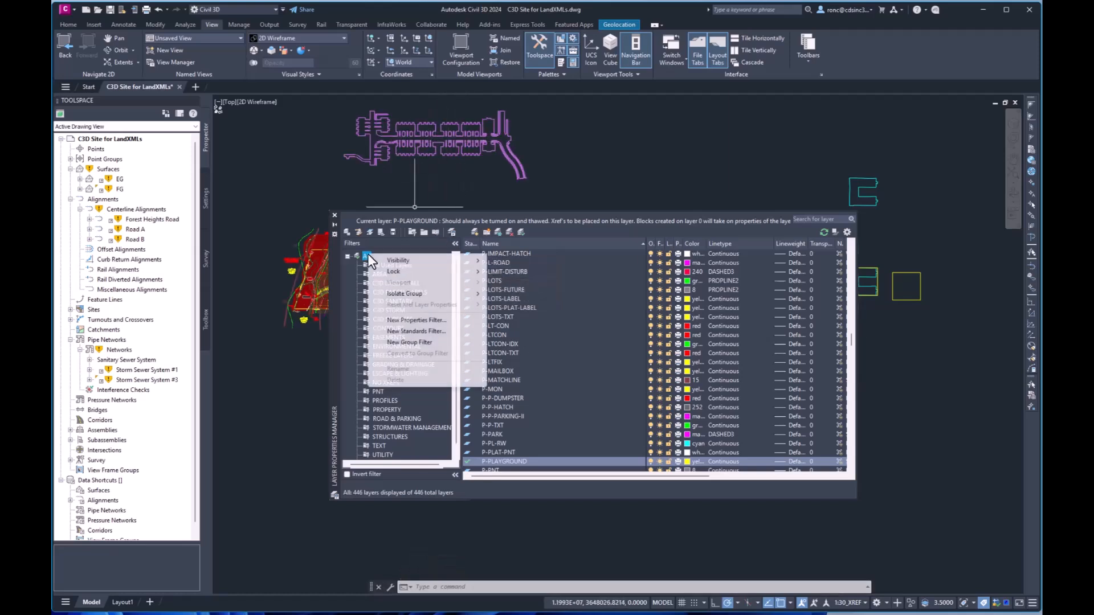
mouse_move(386, 261)
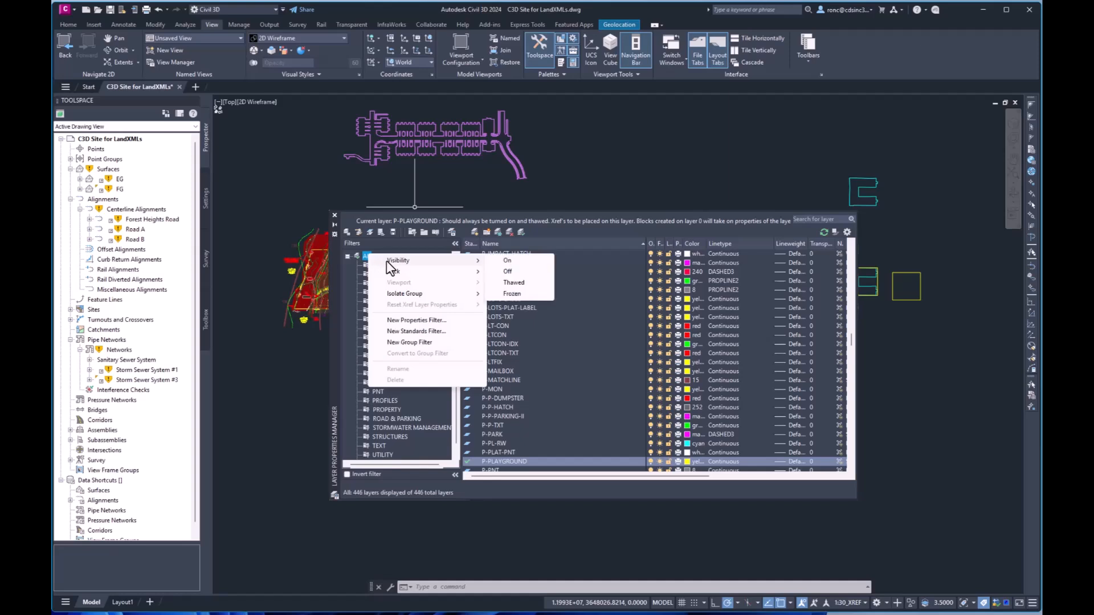
left_click(514, 260)
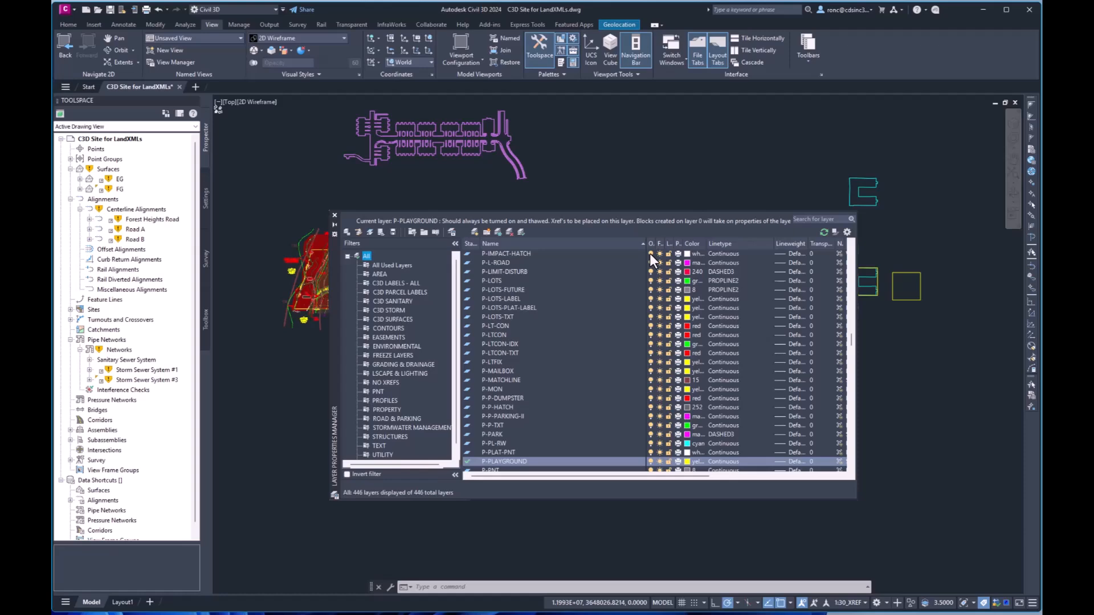
left_click_drag(334, 329, 0, 440)
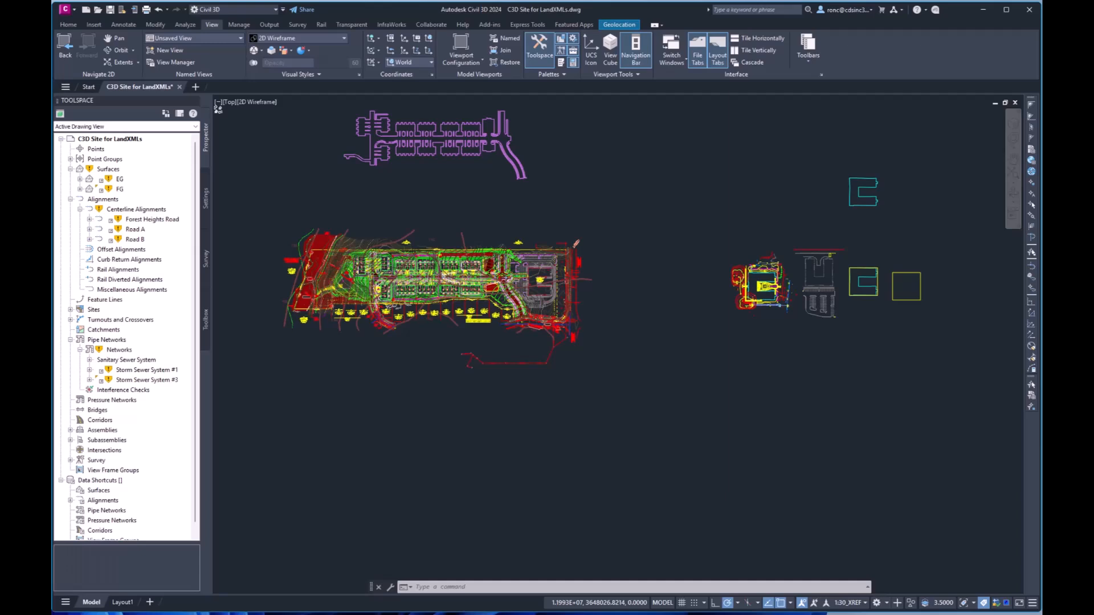
Quick-select every Block Reference in the entire drawing using the Select All operator.
right_click(384, 440)
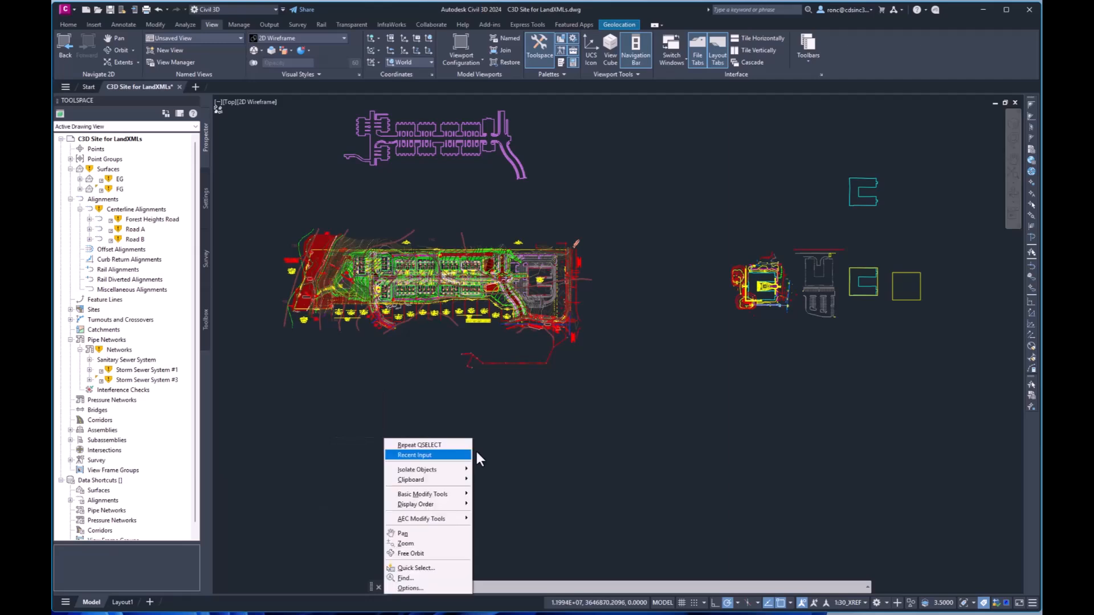
left_click(432, 568)
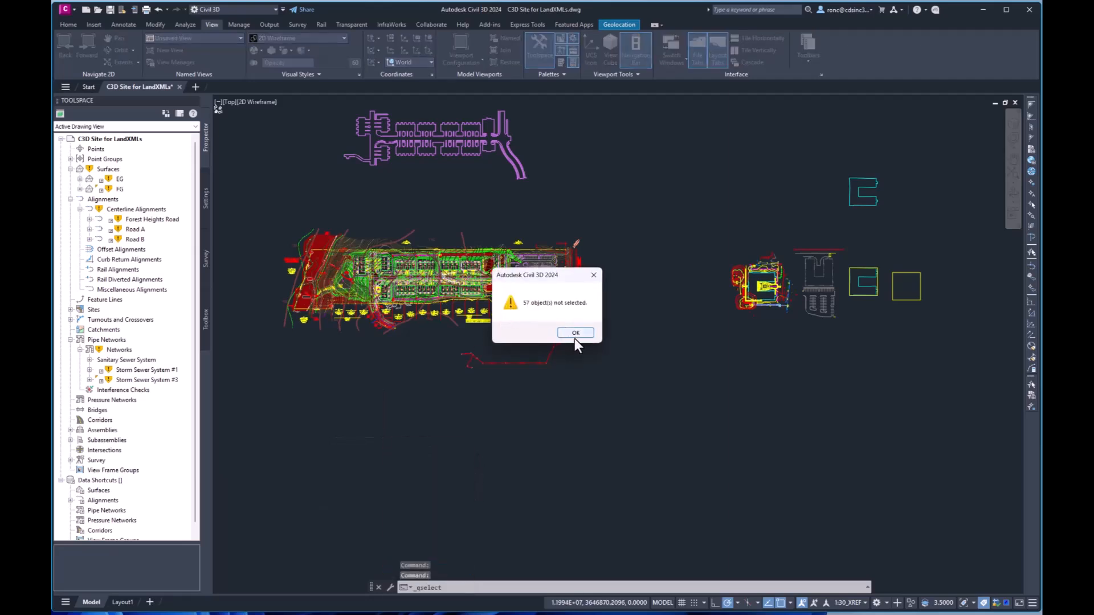
left_click(574, 336)
left_click(715, 162)
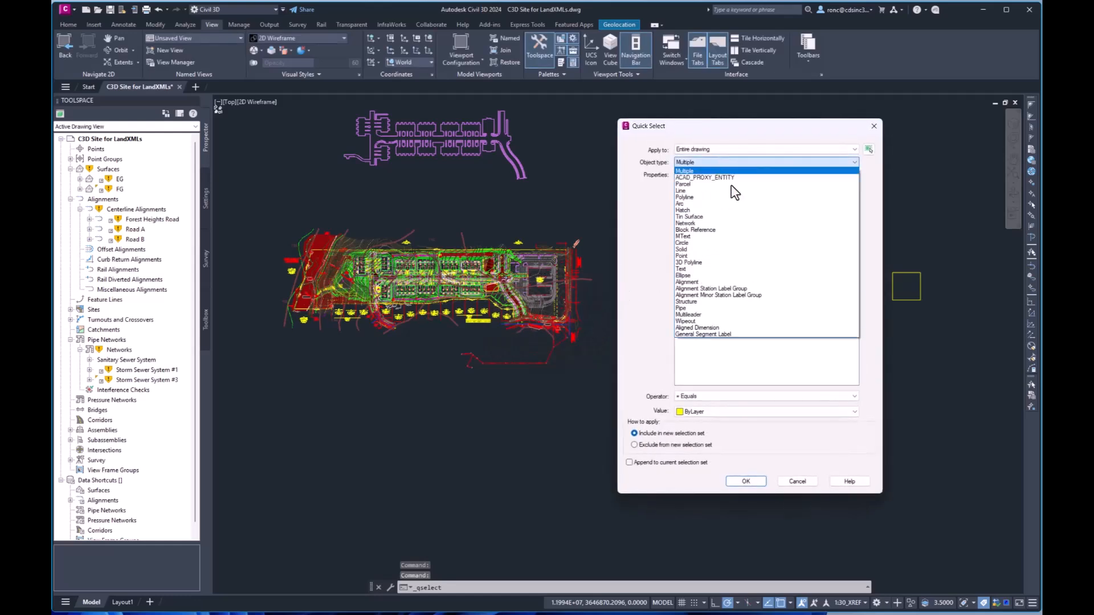
left_click(699, 230)
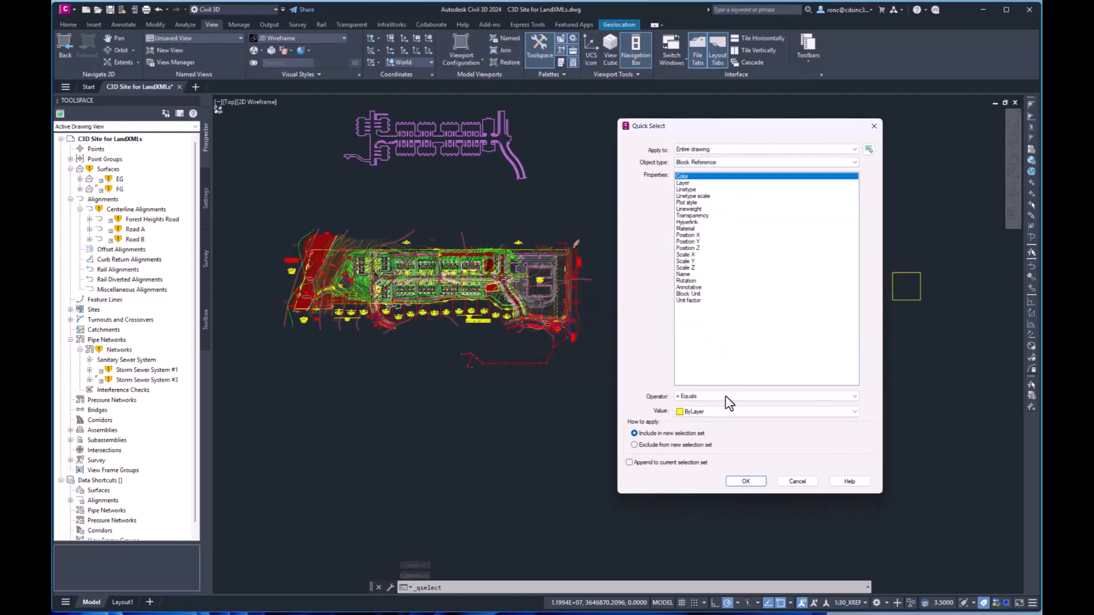
left_click(710, 397)
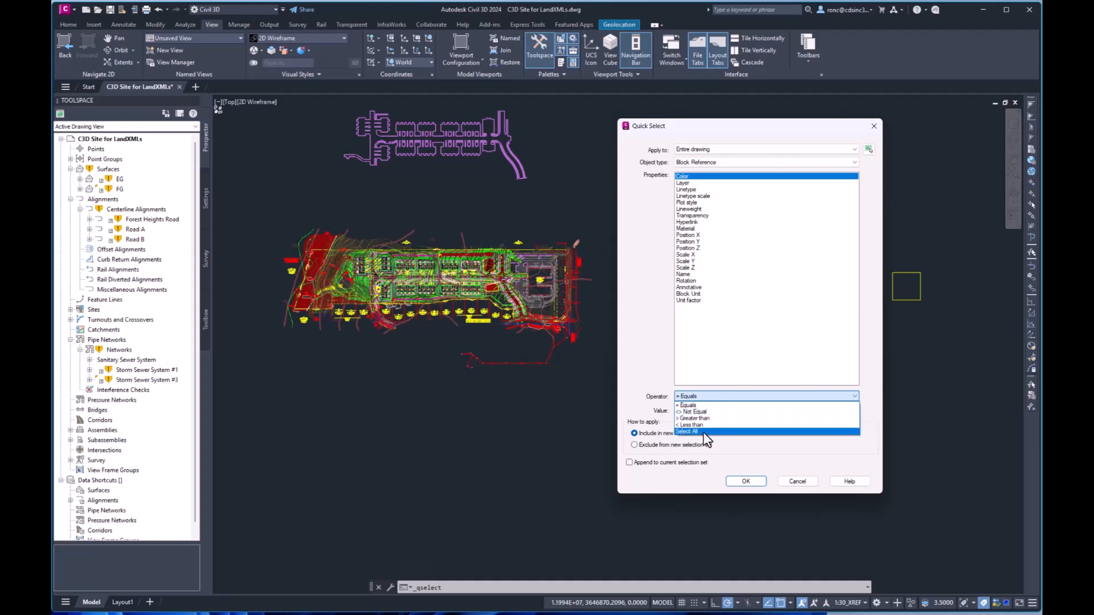
left_click(737, 483)
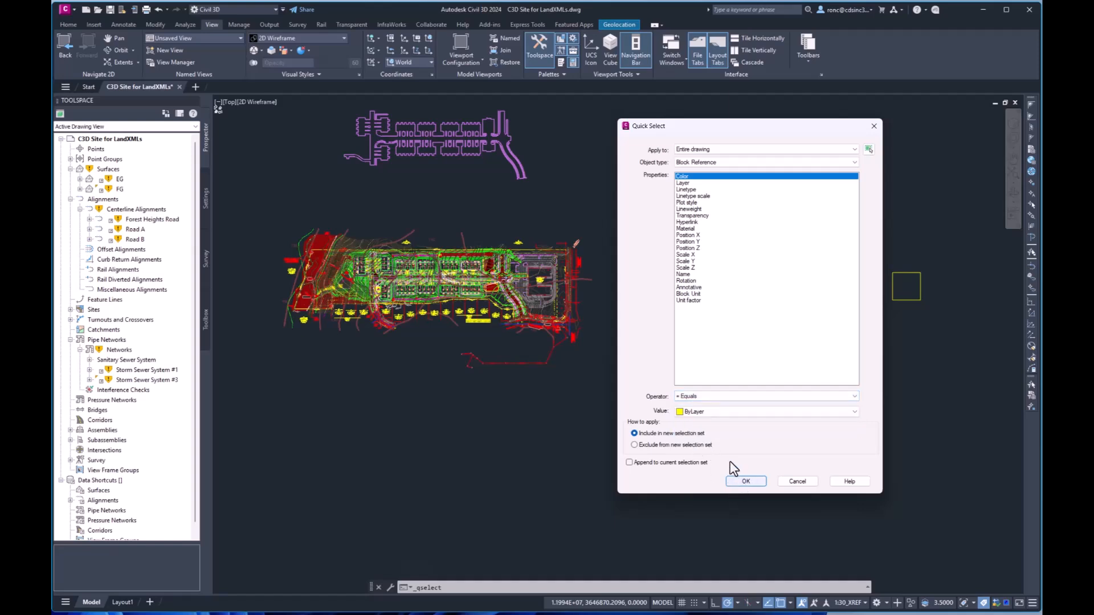
left_click(696, 396)
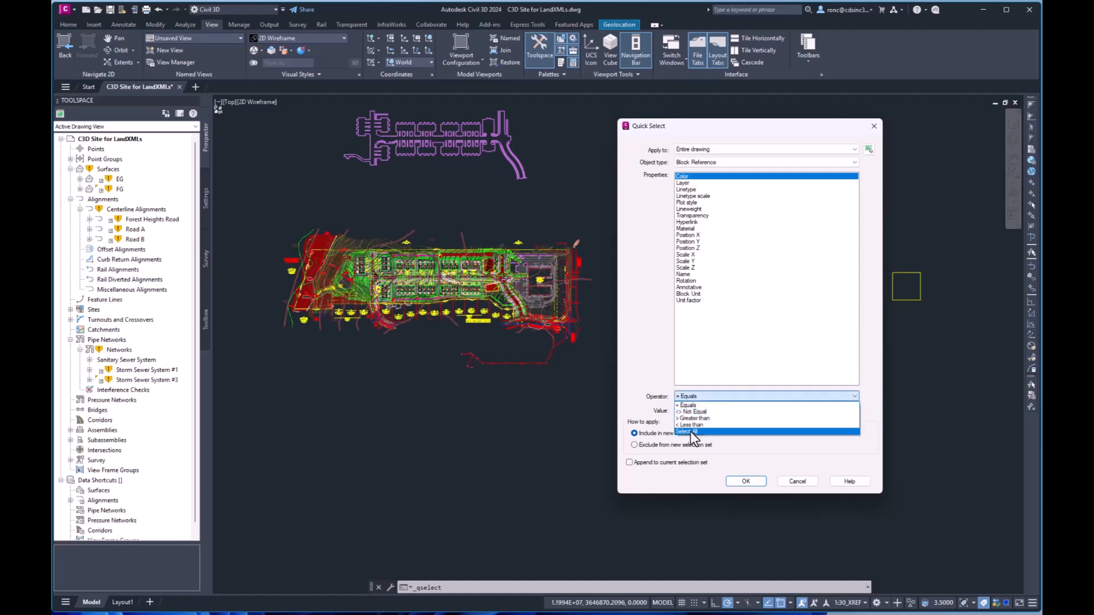
left_click(691, 432)
left_click(740, 483)
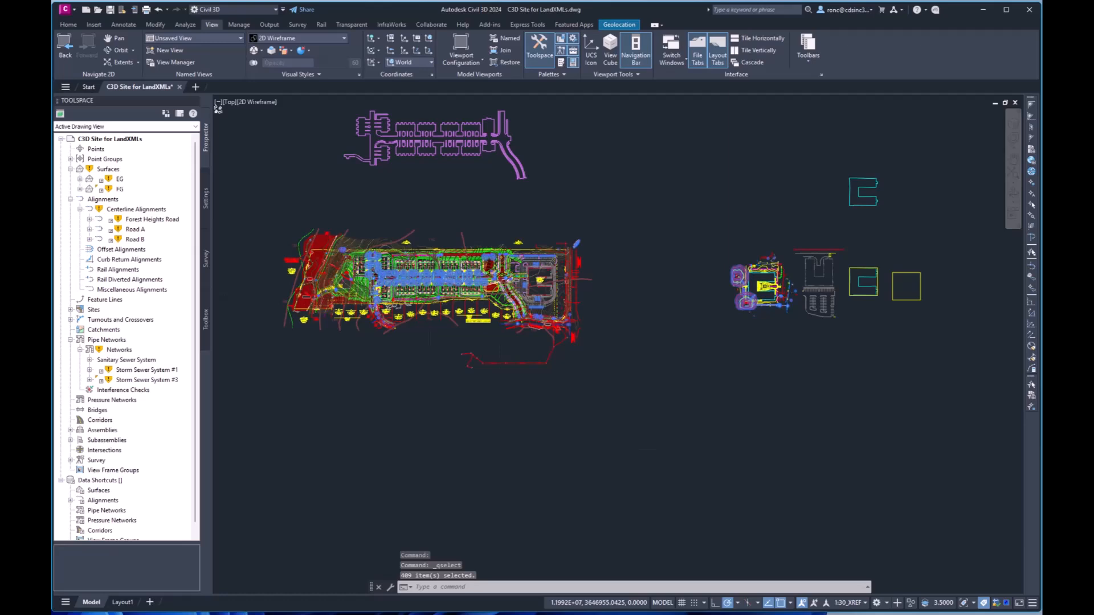
Check the selected block references in the Properties palette and break them down with the BURST command.
key("ctrl+1")
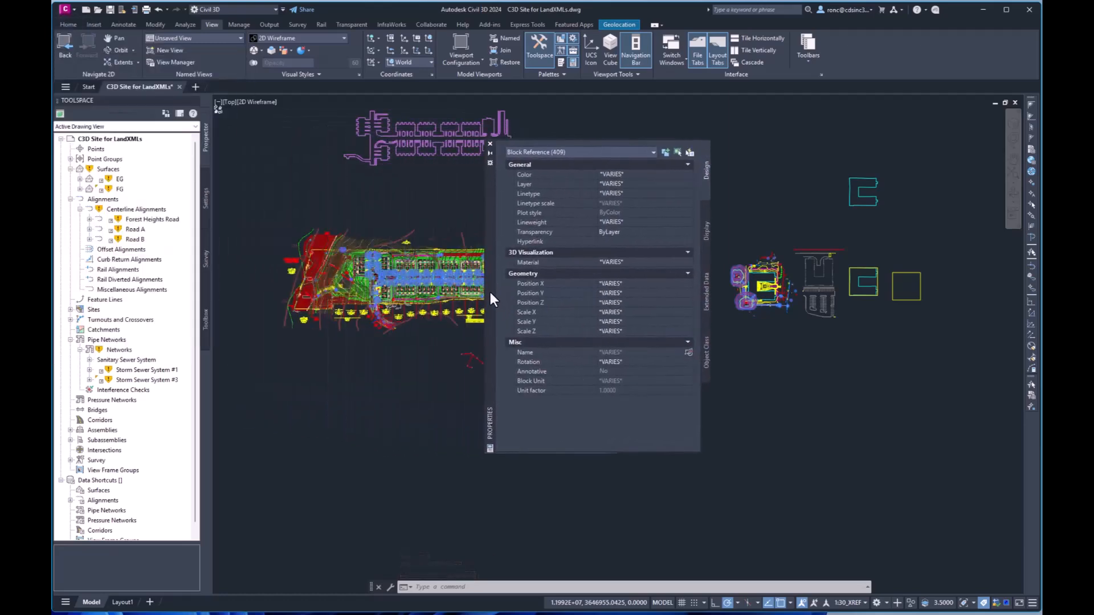
mouse_move(488, 290)
left_mouse_down()
mouse_move(470, 298)
mouse_move(256, 252)
mouse_move(63, 251)
left_mouse_up()
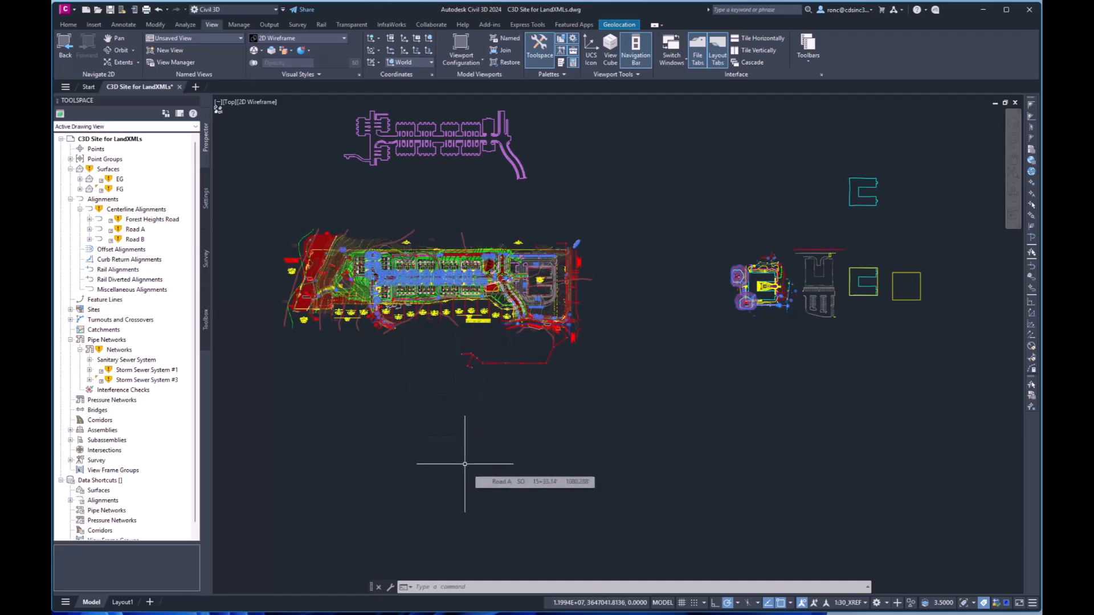
type("BURST")
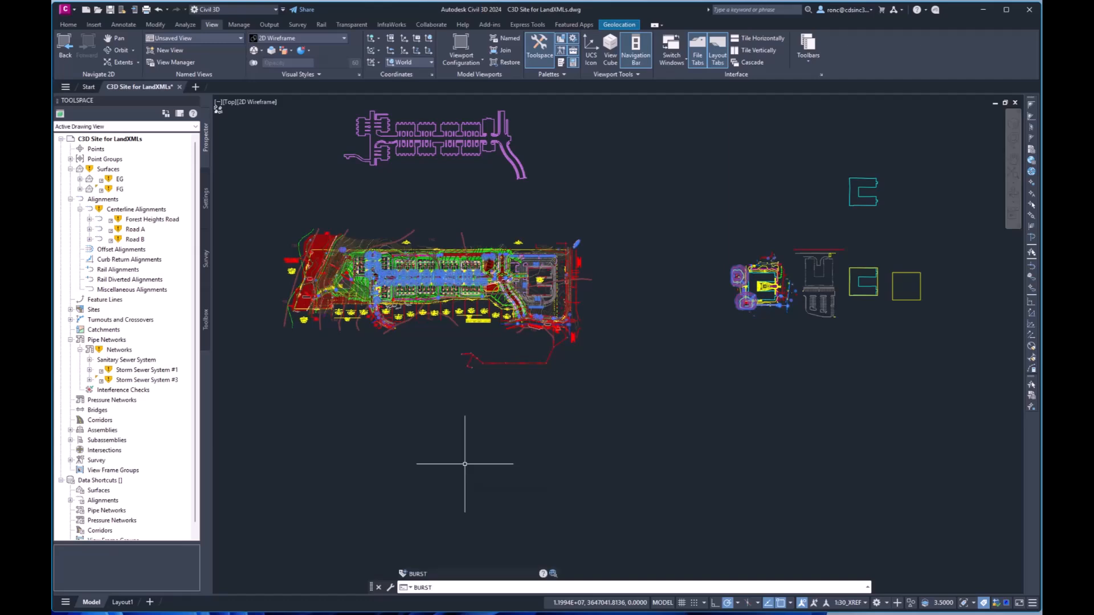
key("Return")
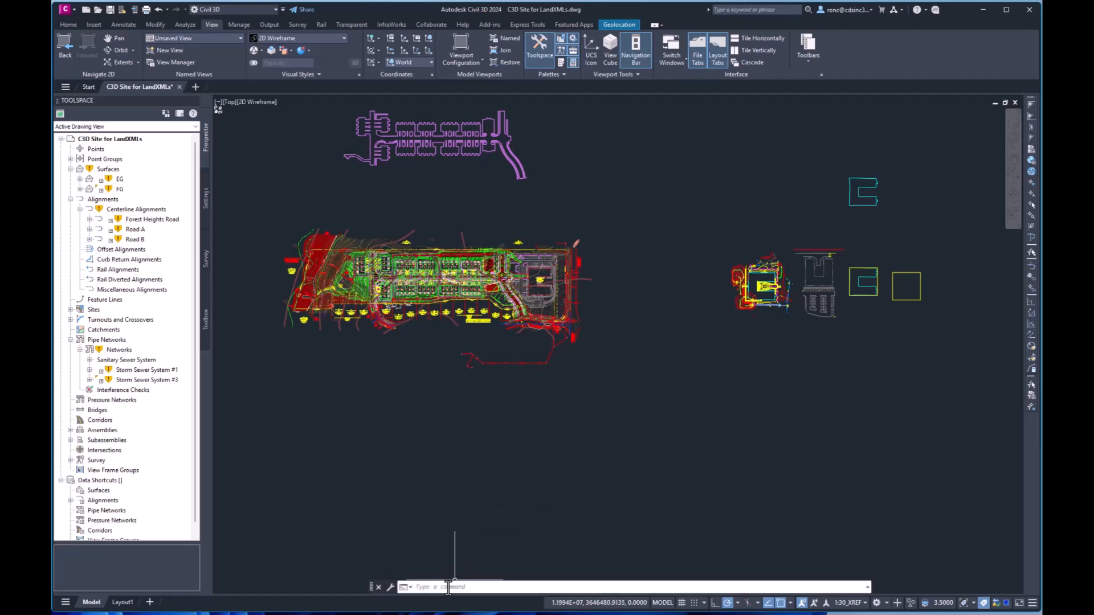
Quick-select all remaining Block Reference objects in the entire drawing with the Select All operator and burst them.
right_click(463, 428)
mouse_move(489, 448)
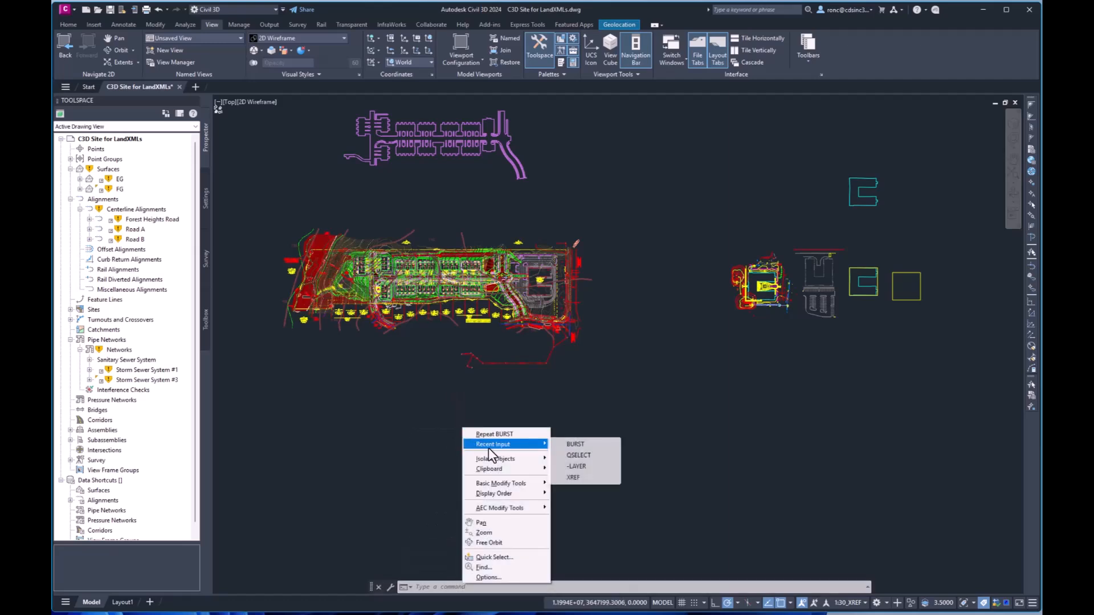
left_click(589, 459)
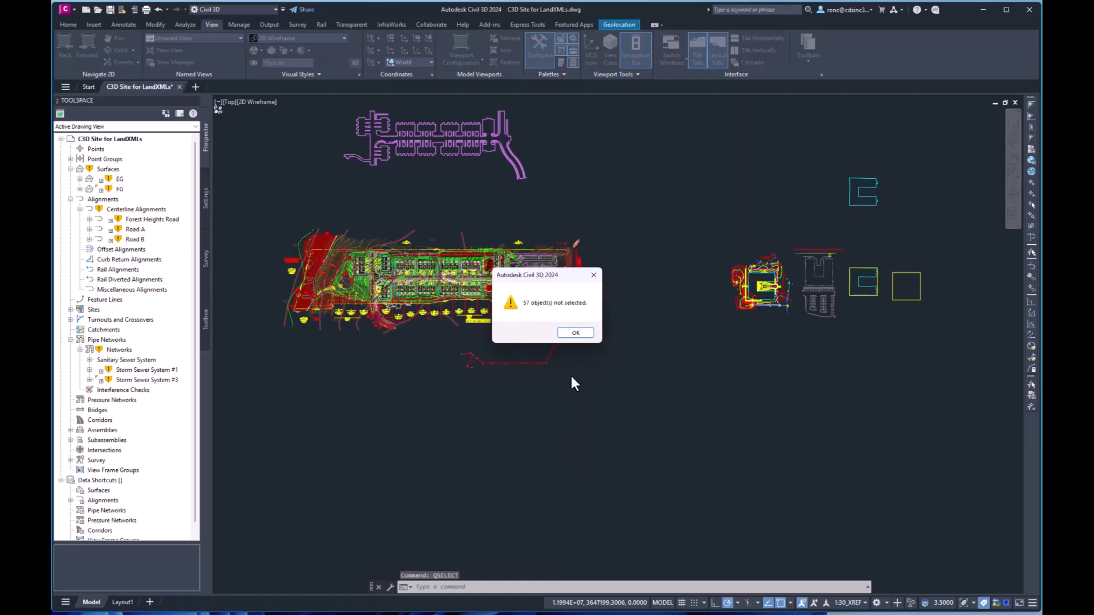
left_click(575, 333)
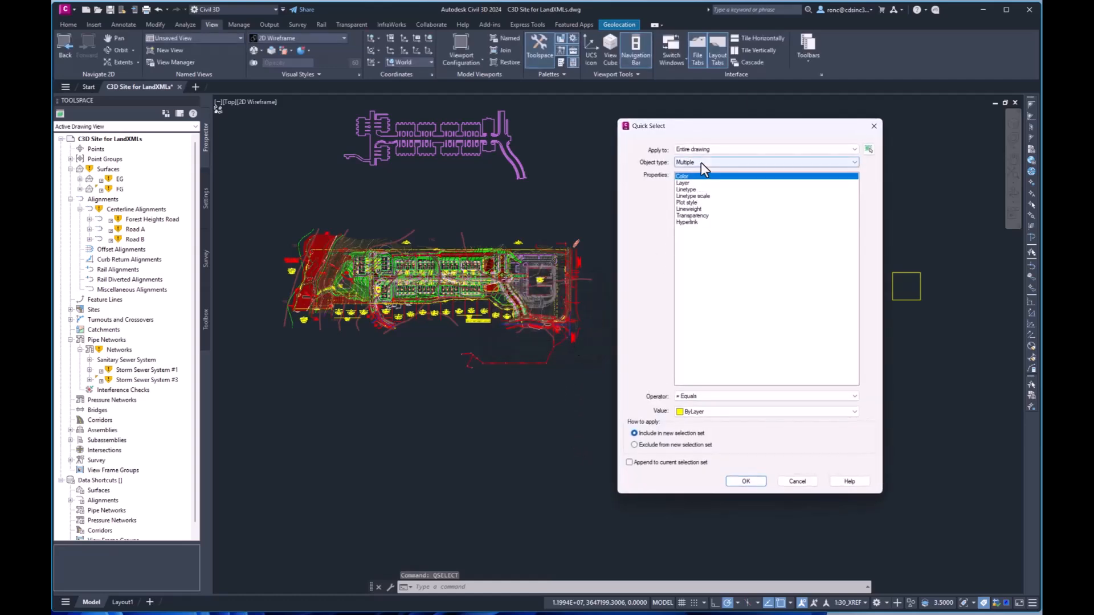
left_click(701, 162)
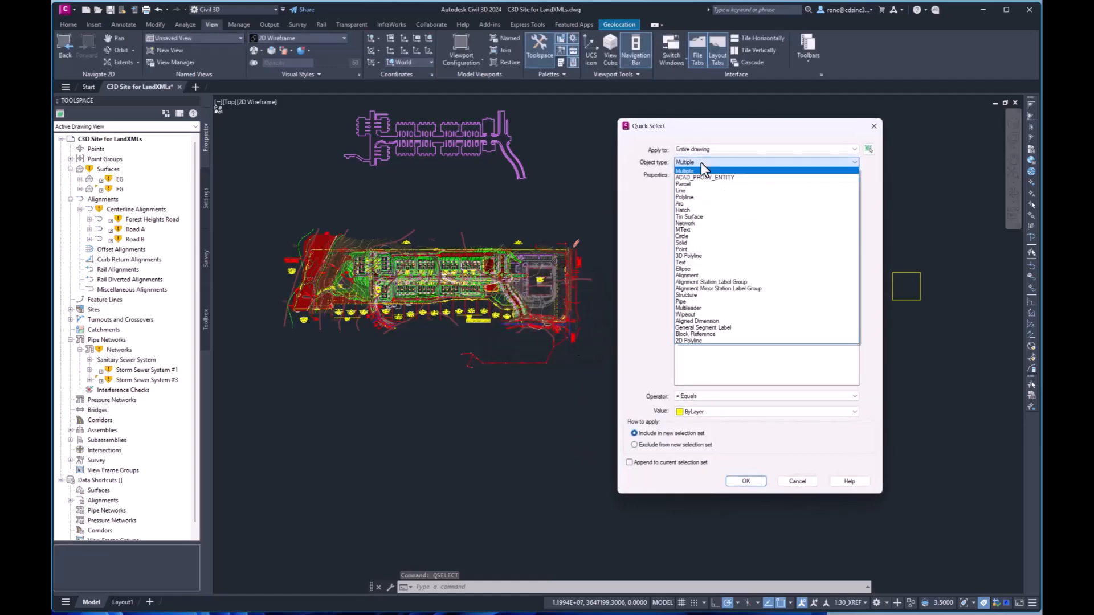
left_click(710, 336)
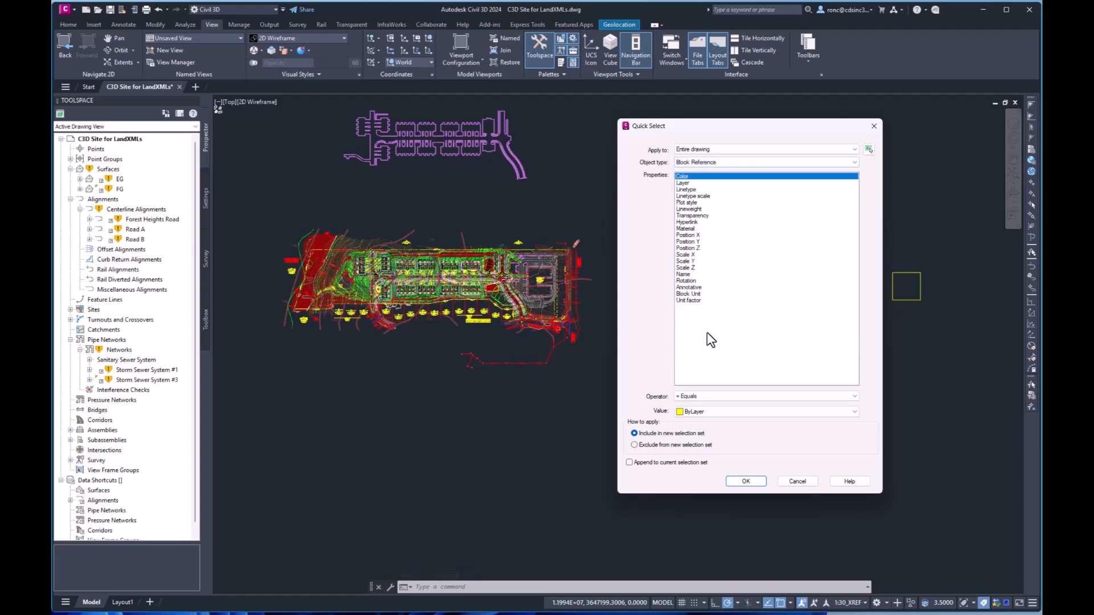
left_click(695, 395)
left_click(695, 432)
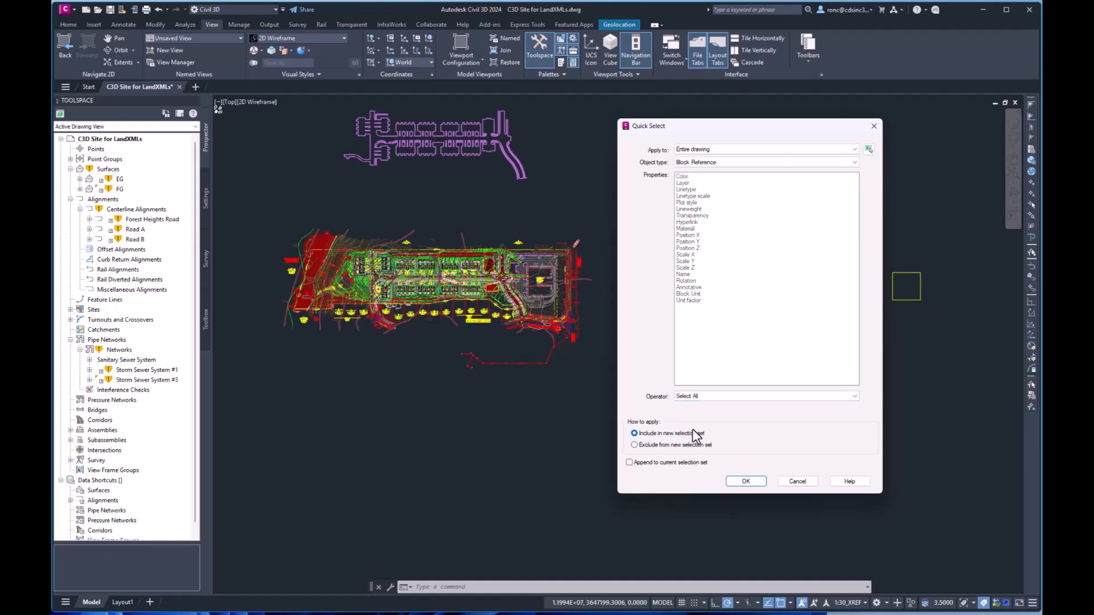
left_click(751, 480)
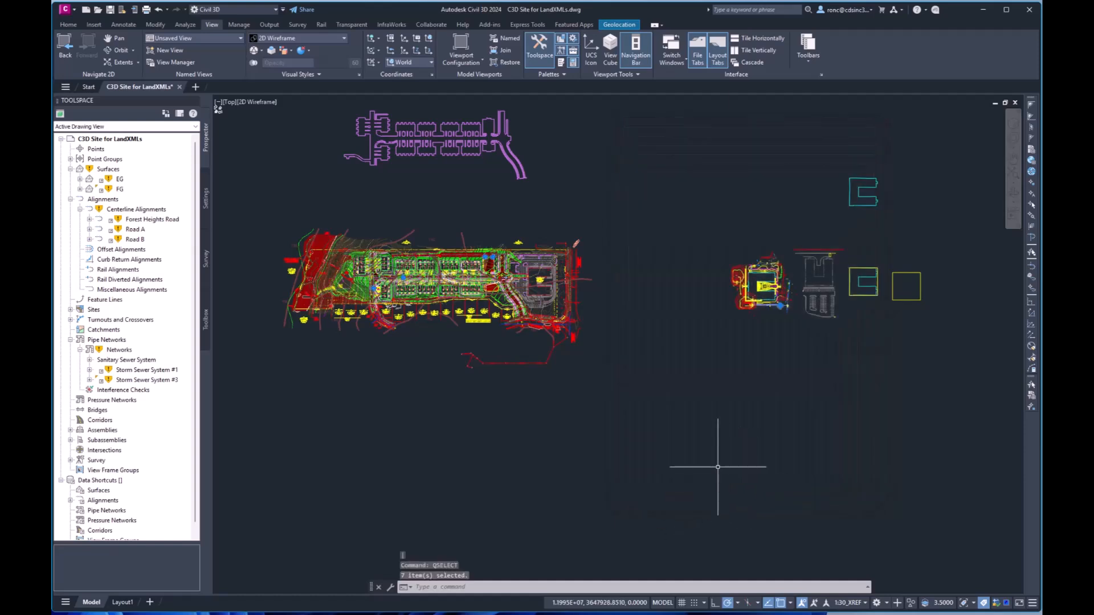
right_click(518, 428)
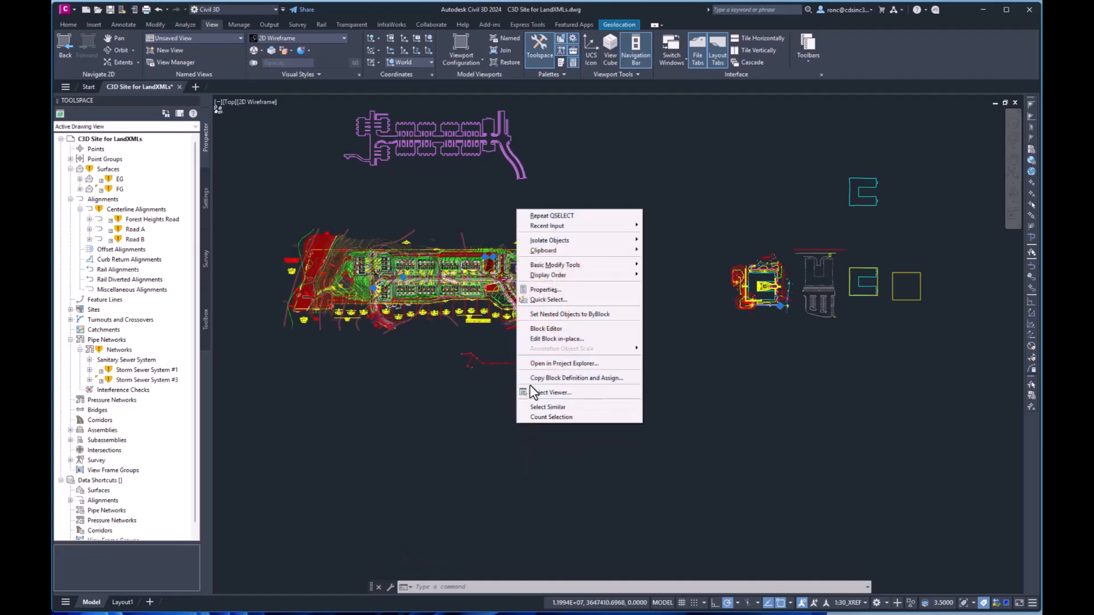
mouse_move(555, 225)
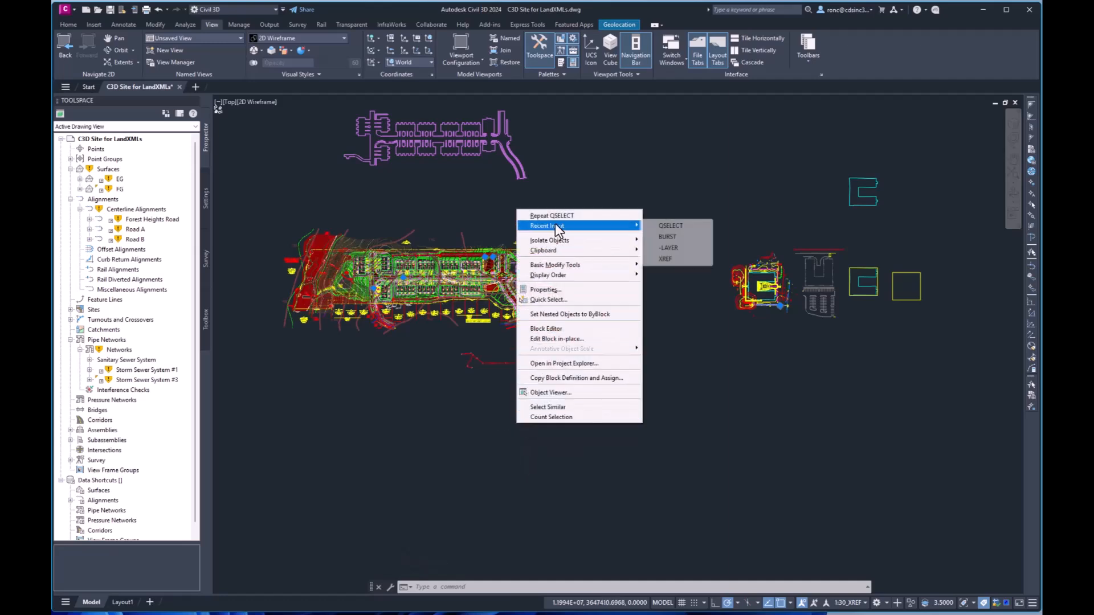
left_click(668, 237)
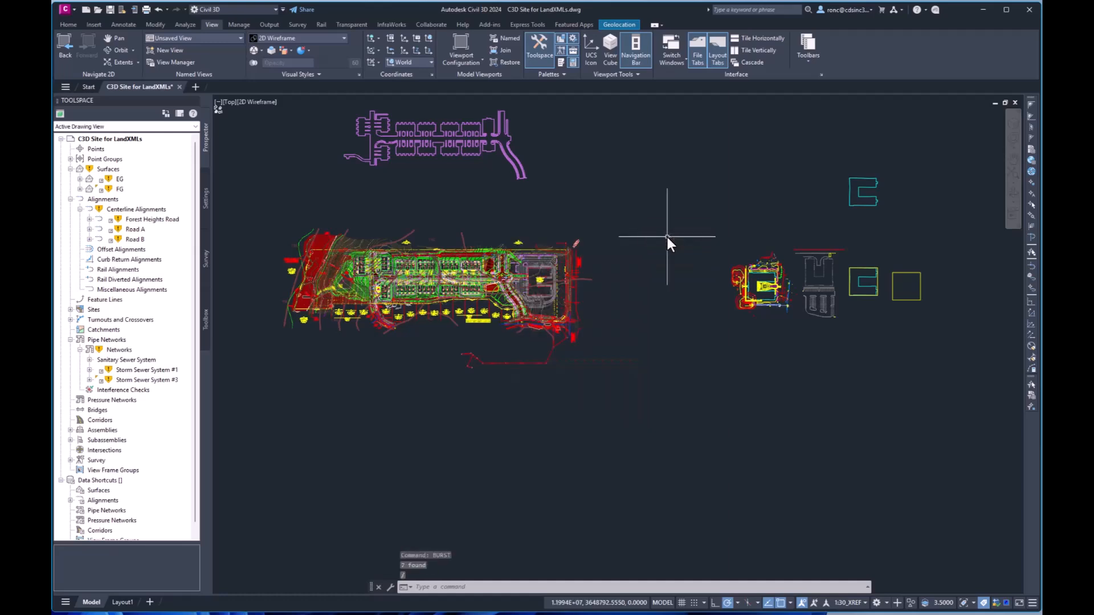
Reopen Quick Select for the entire drawing and check its object types for any remaining block references.
right_click(613, 257)
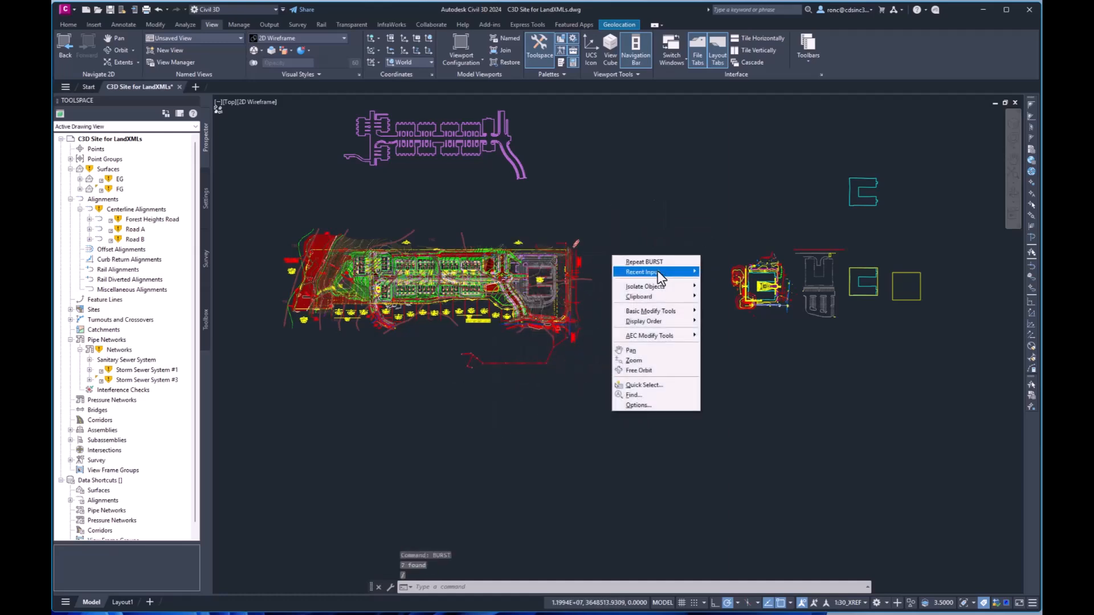
mouse_move(658, 271)
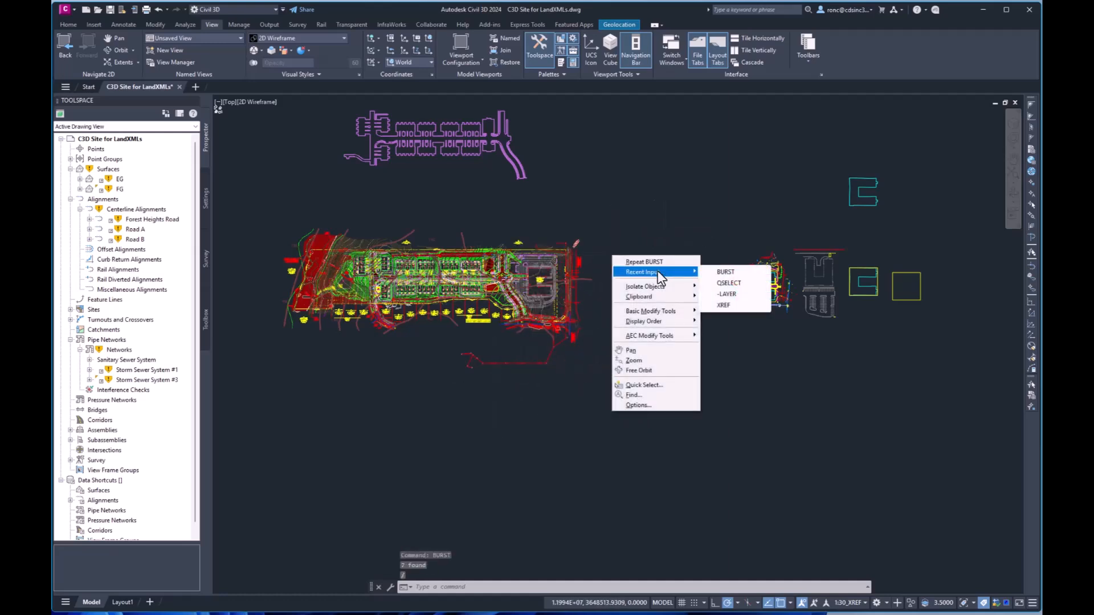
left_click(729, 284)
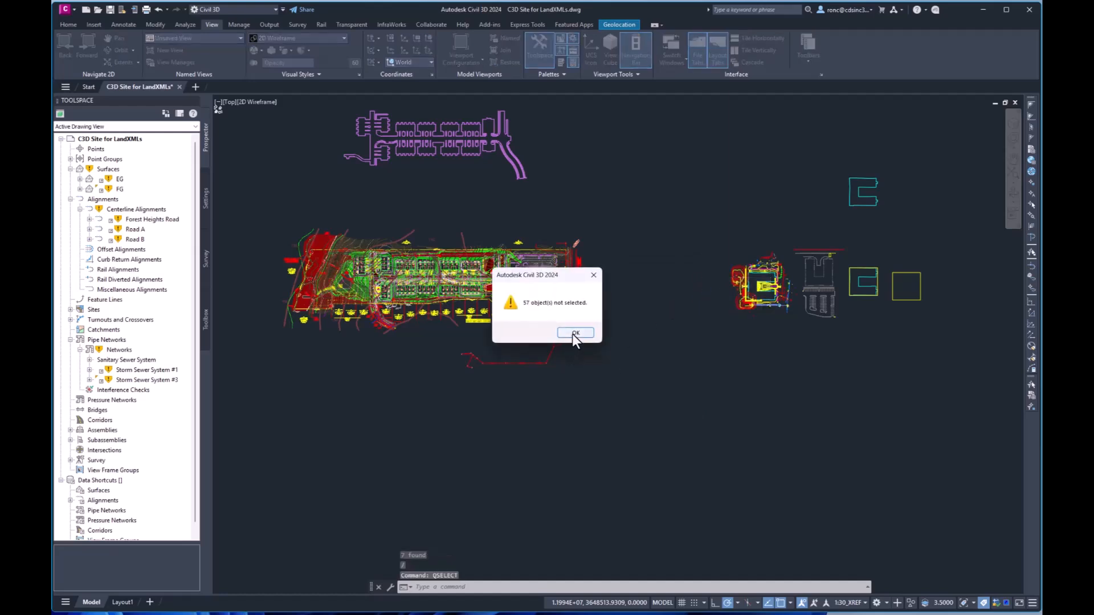
left_click(572, 333)
left_click(695, 164)
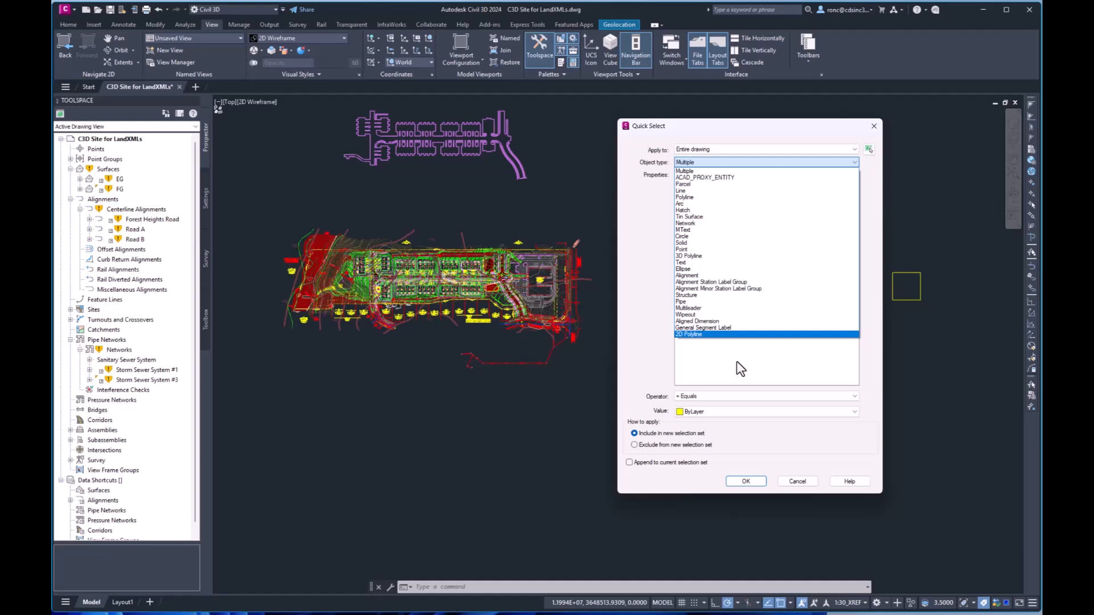
left_click(642, 358)
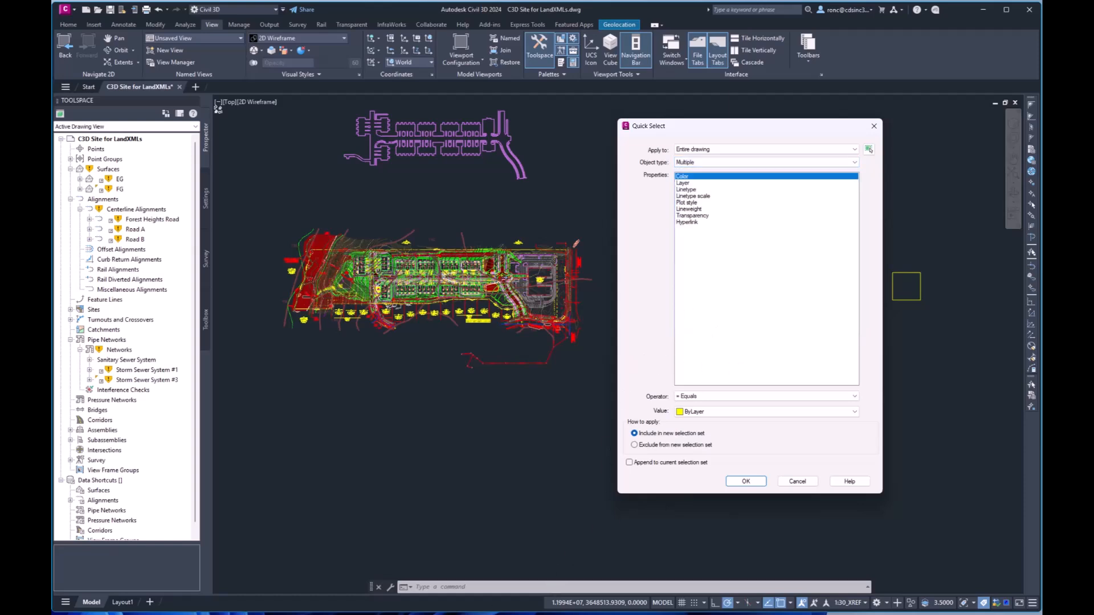
Switch to the Word checklist, review the steps for reducing complex objects to simple objects, and return to Civil 3D.
left_click(354, 575)
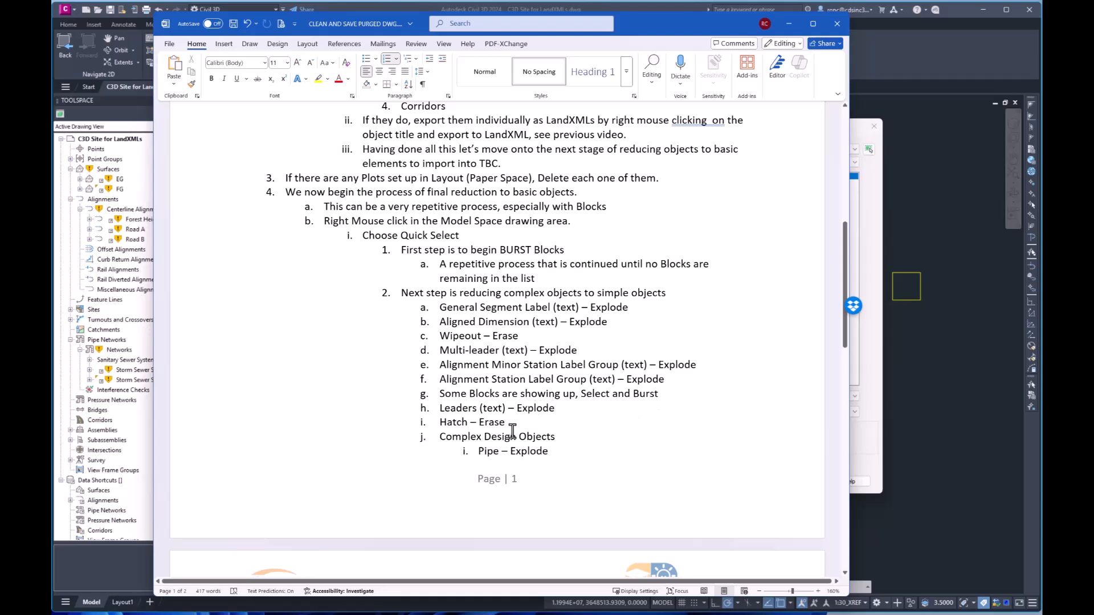
scroll(601, 428, "down", 3)
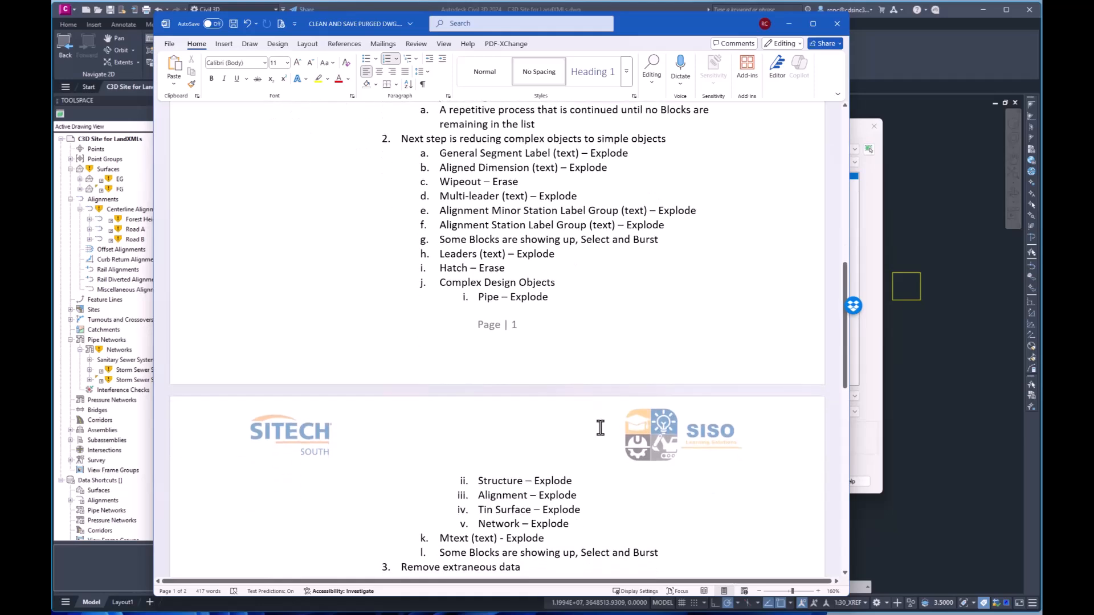
scroll(600, 433, "up", 1)
scroll(599, 428, "down", 1)
scroll(608, 330, "up", 2)
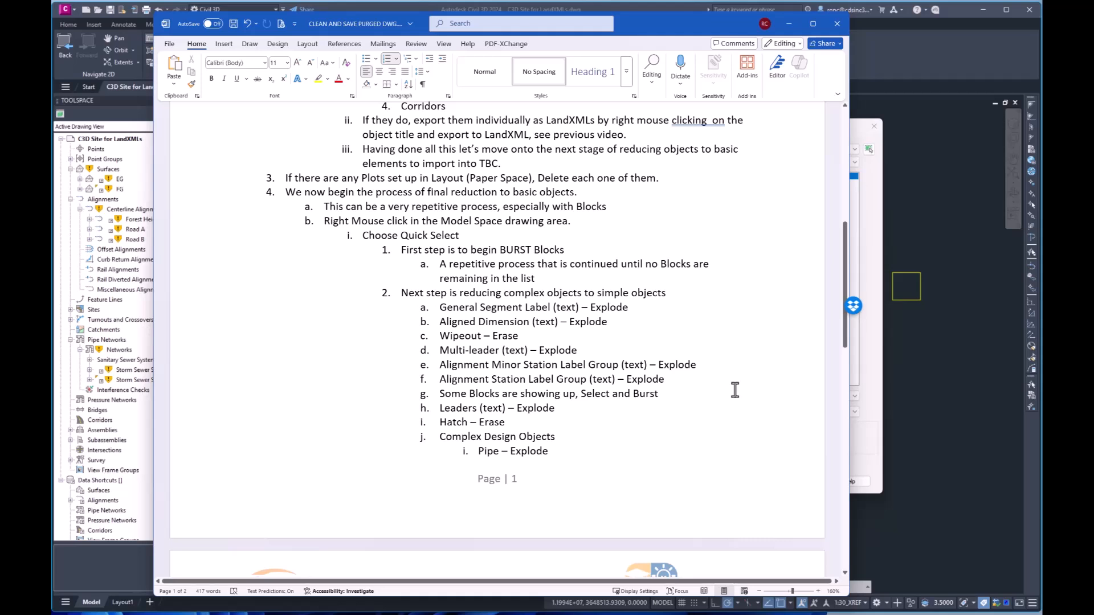
left_click(924, 374)
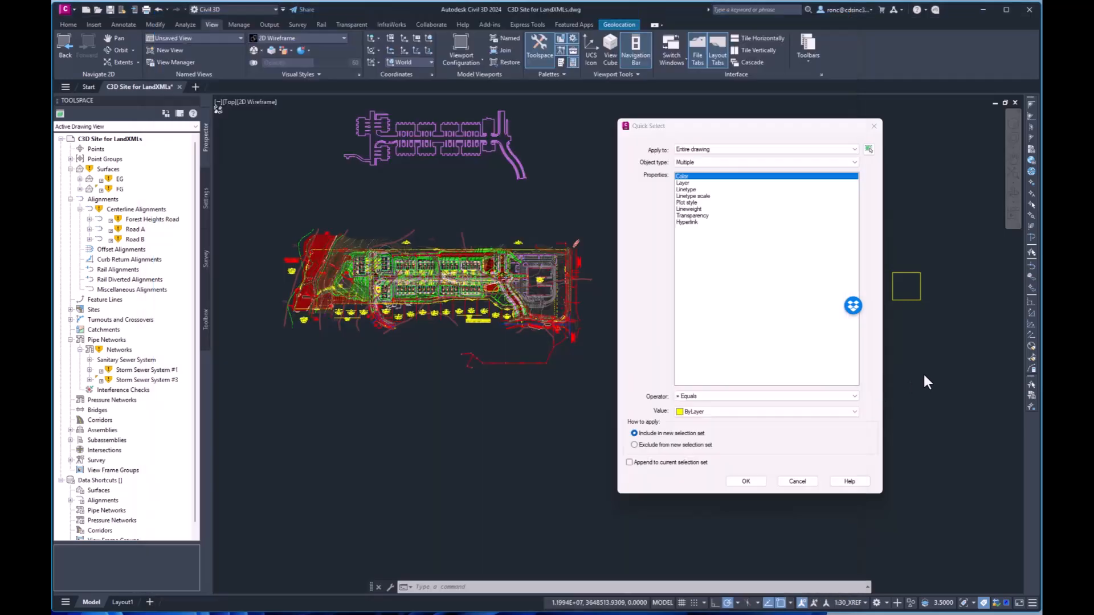
Quick-select every General Segment Label in the entire drawing with the Select All operator and explode them.
left_click(703, 159)
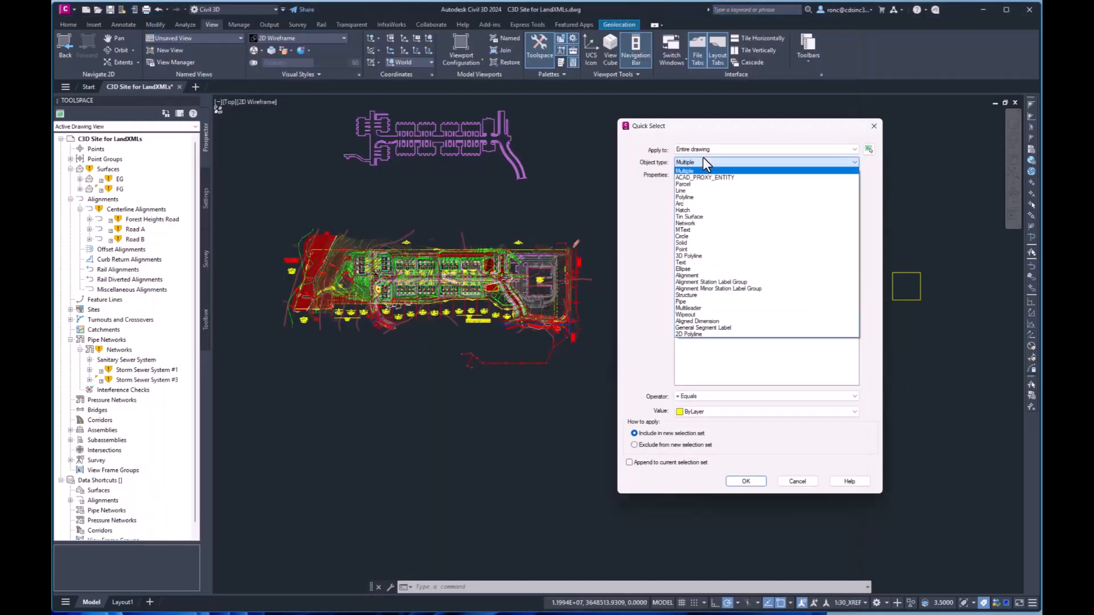
left_click(719, 327)
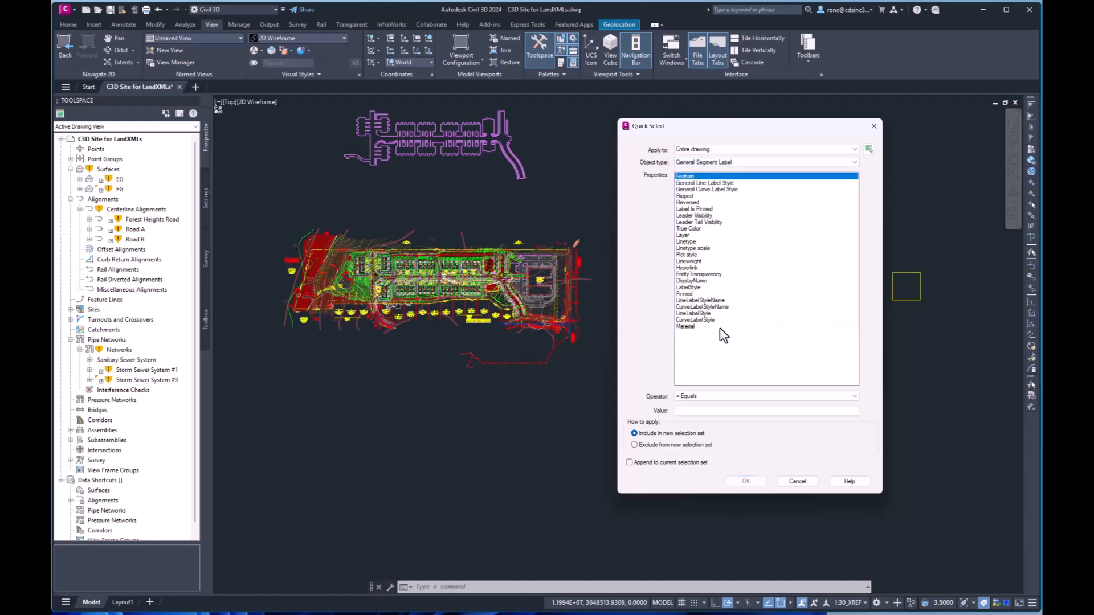
left_click(713, 396)
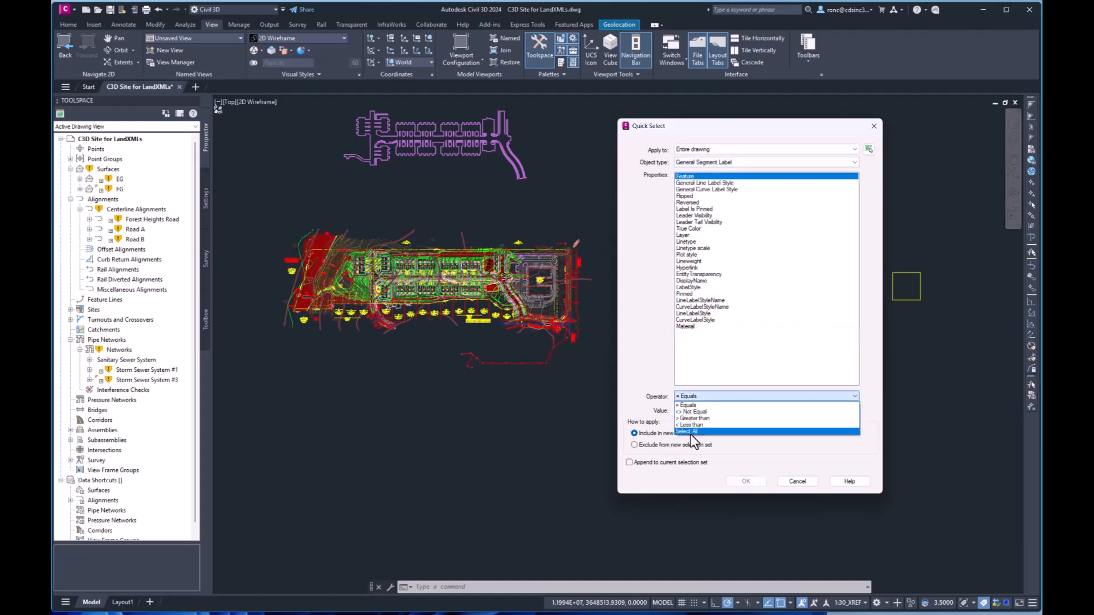
left_click(689, 433)
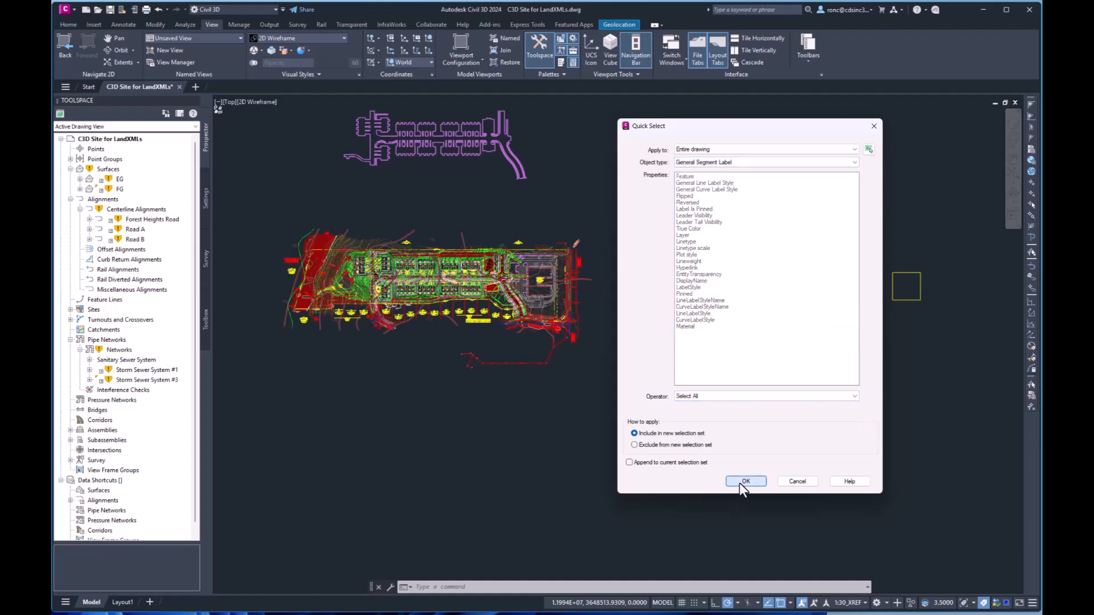
left_click(740, 482)
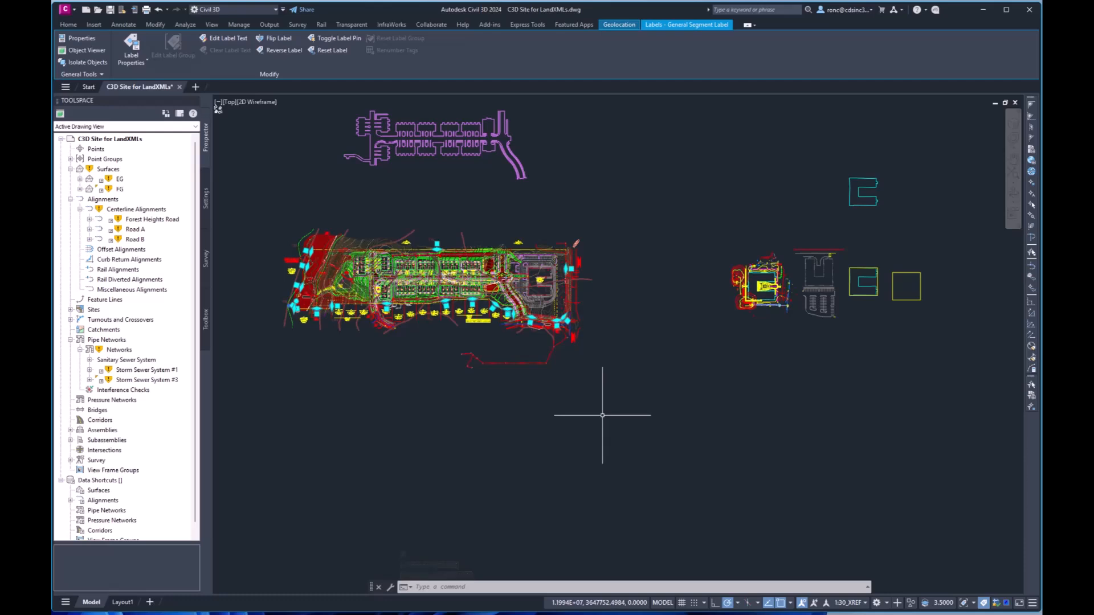
type("xplode")
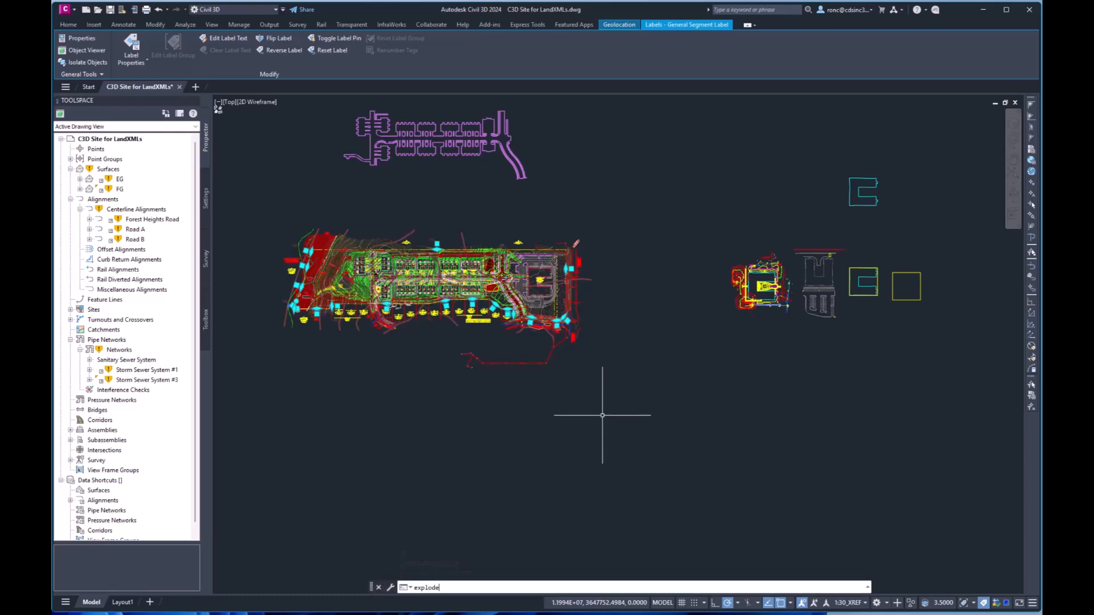
key("Return")
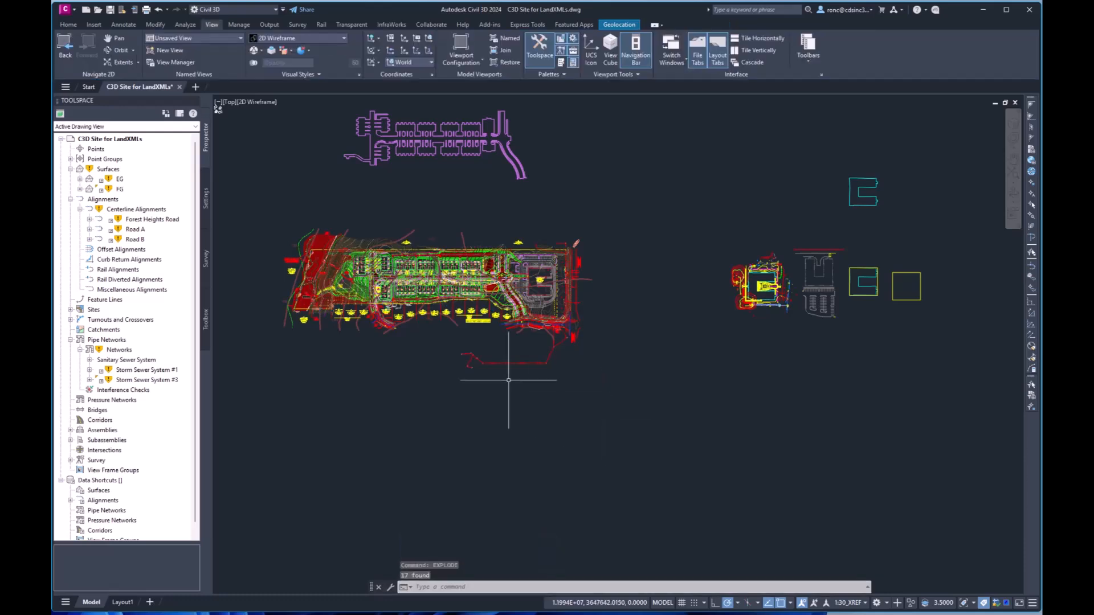
Quick-select every Aligned Dimension in the entire drawing with the Select All operator and explode them.
right_click(616, 324)
mouse_move(638, 342)
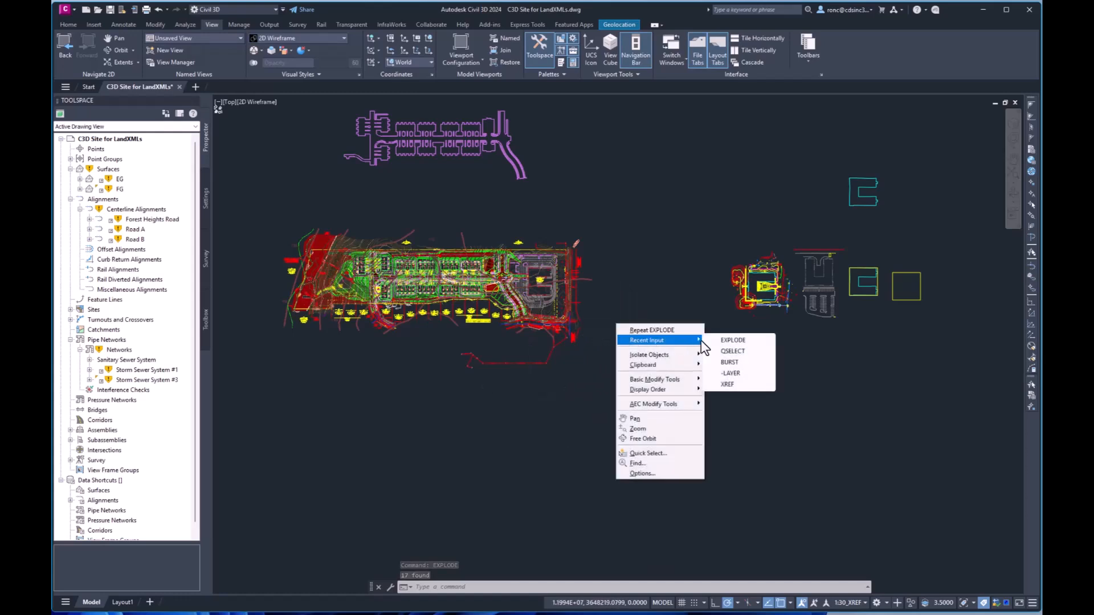
left_click(730, 352)
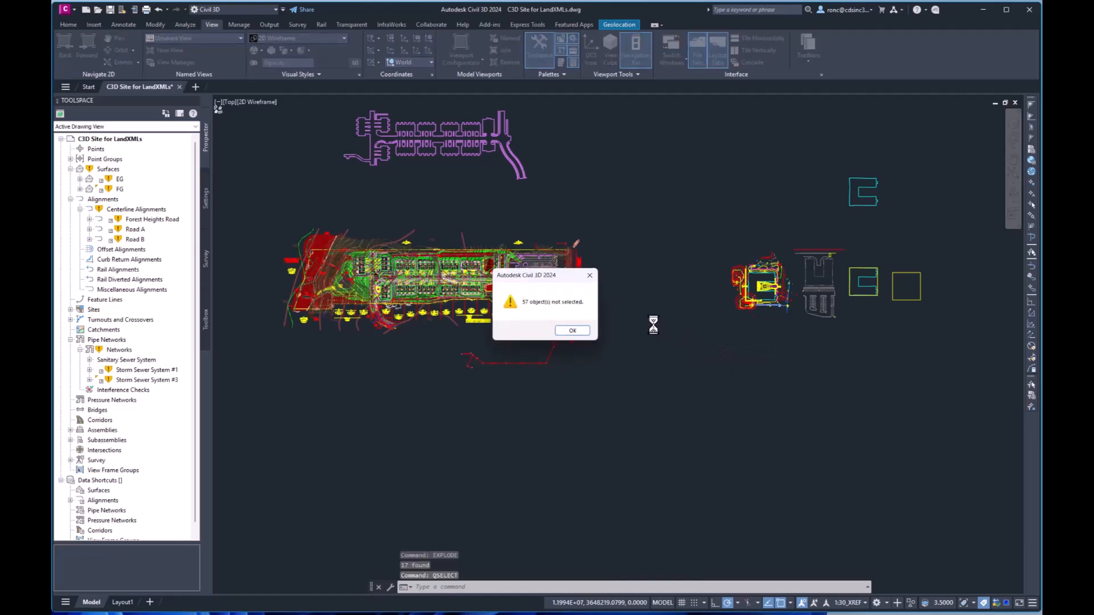
left_click(575, 333)
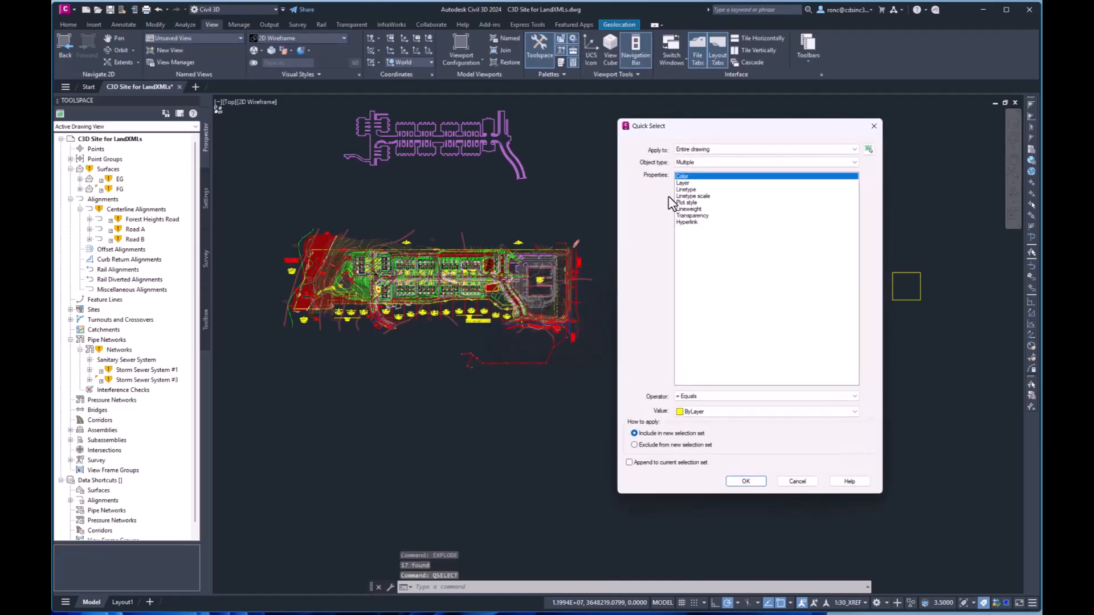
left_click(703, 163)
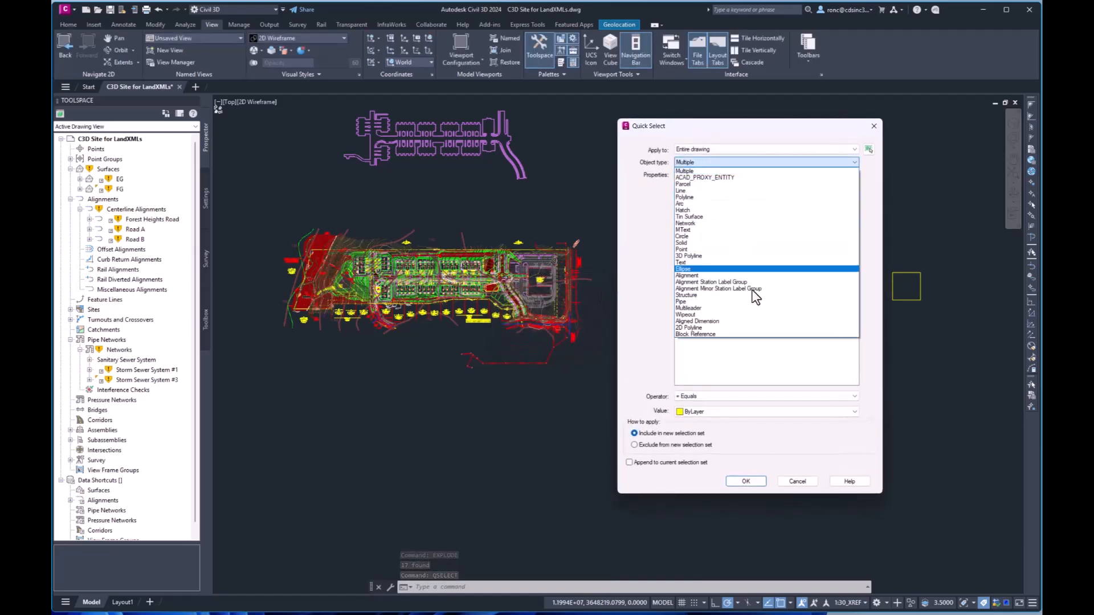
left_click(712, 322)
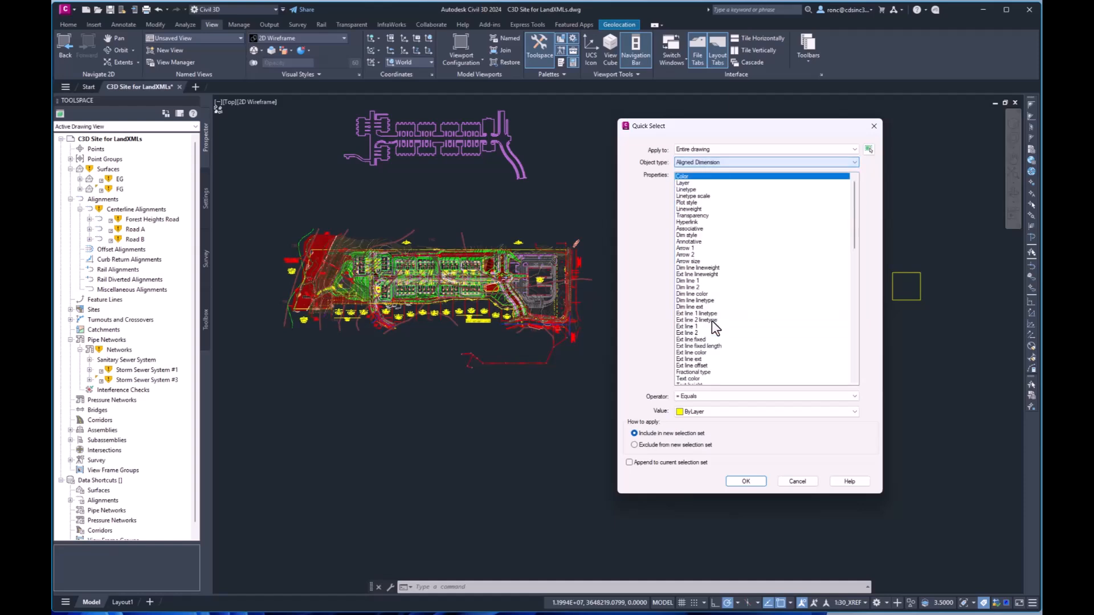
left_click(696, 395)
left_click(692, 431)
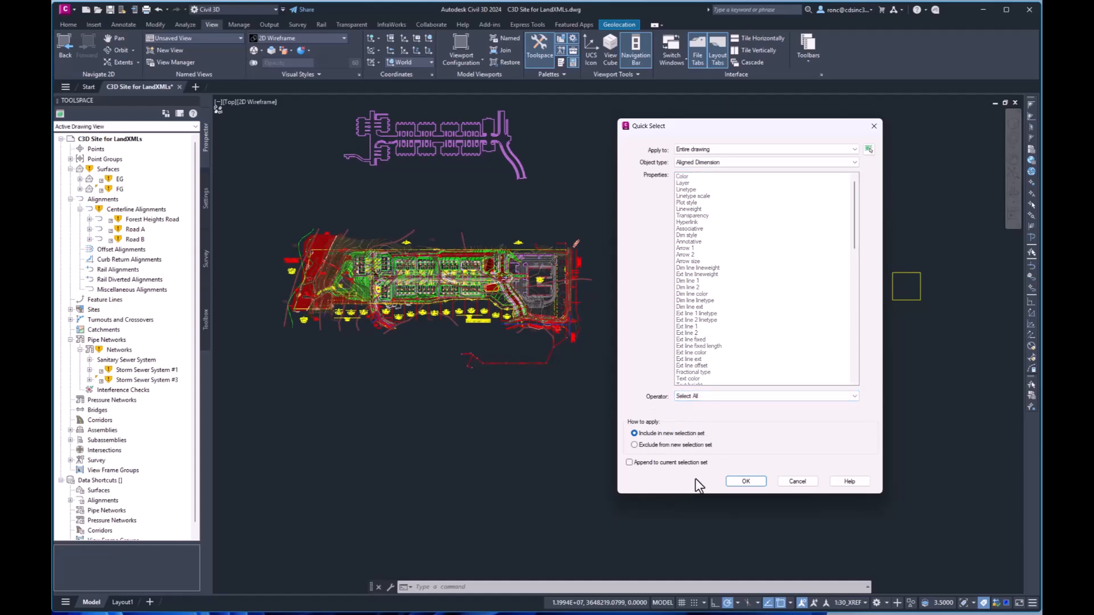
left_click(746, 482)
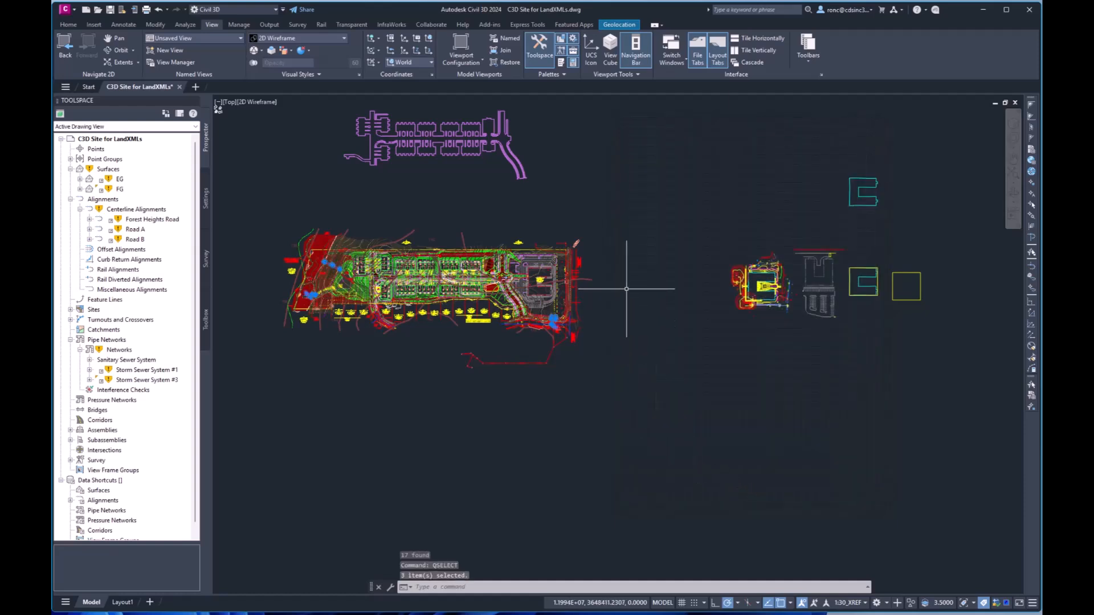
right_click(628, 291)
mouse_move(705, 305)
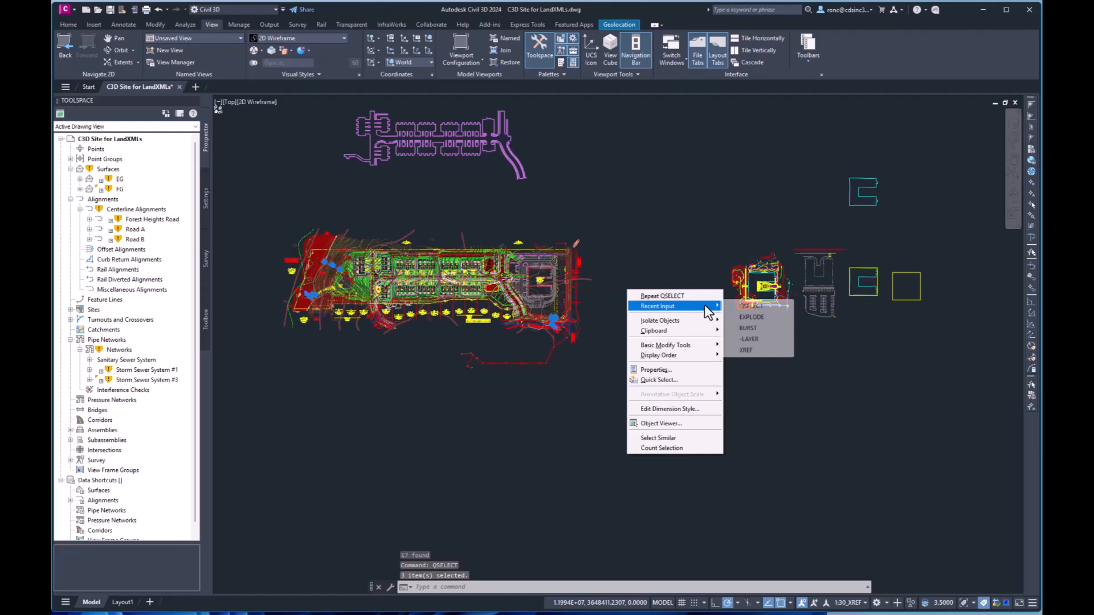
left_click(752, 317)
Quick-select every Wipeout in the entire drawing with the Select All operator and erase them.
right_click(650, 291)
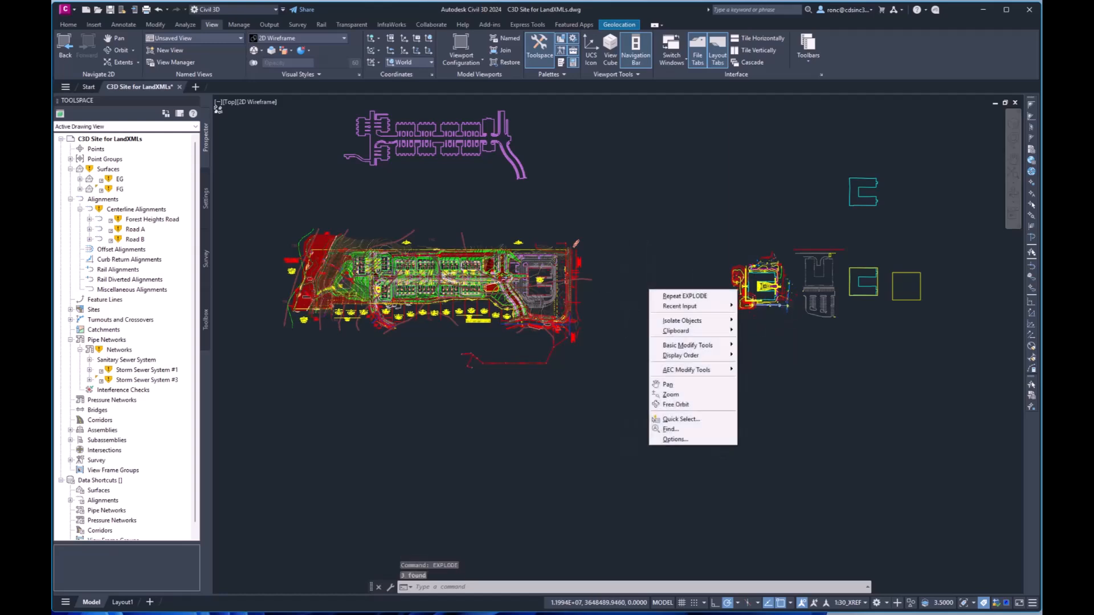
mouse_move(671, 305)
left_click(753, 316)
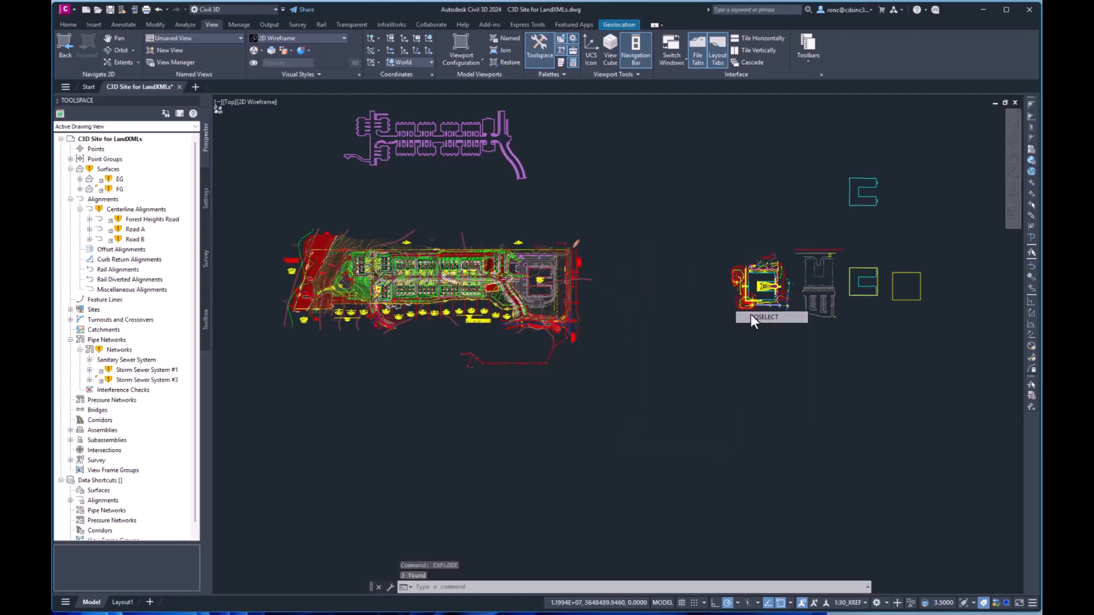
left_click(577, 333)
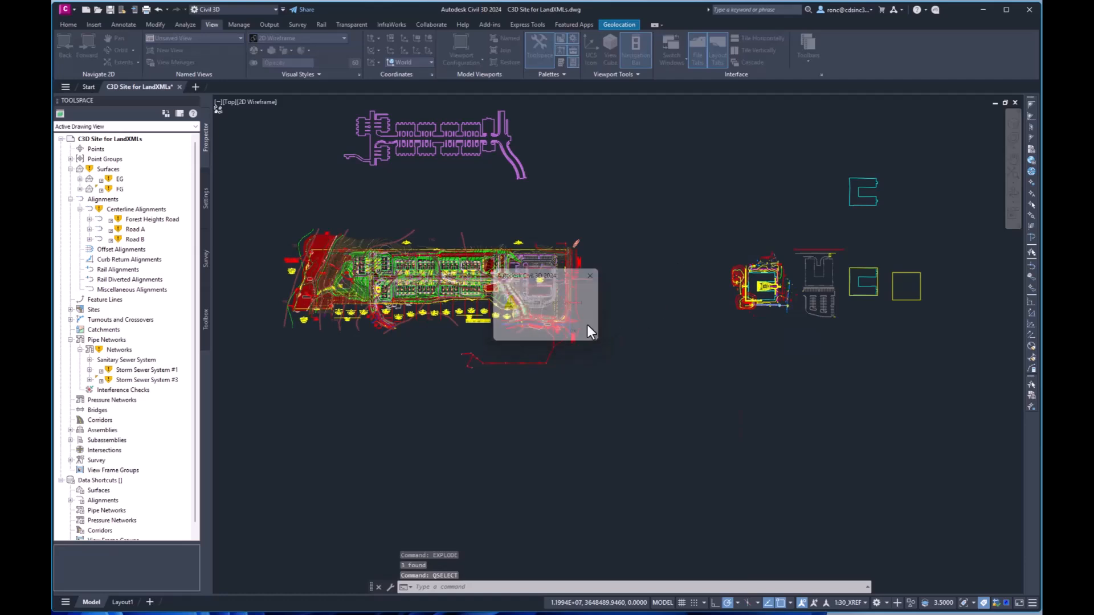
left_click(703, 164)
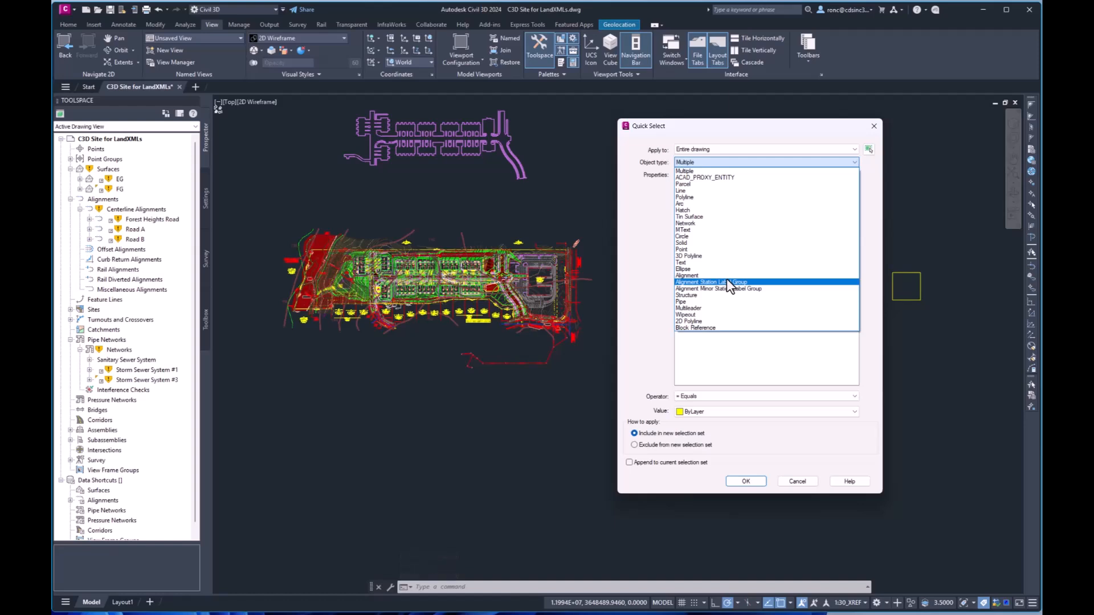
left_click(696, 315)
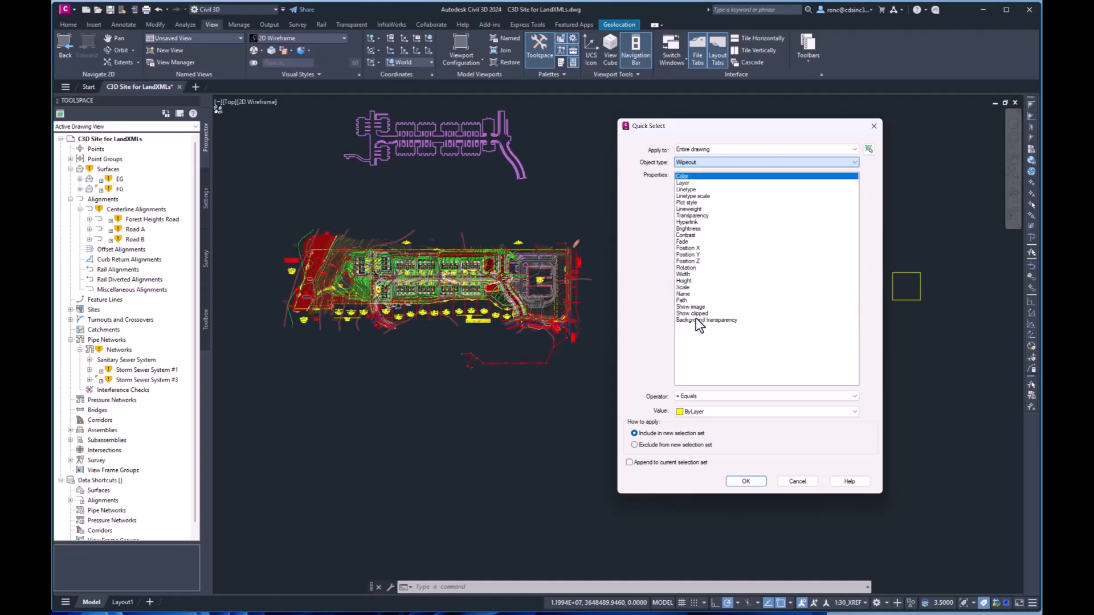
left_click(727, 397)
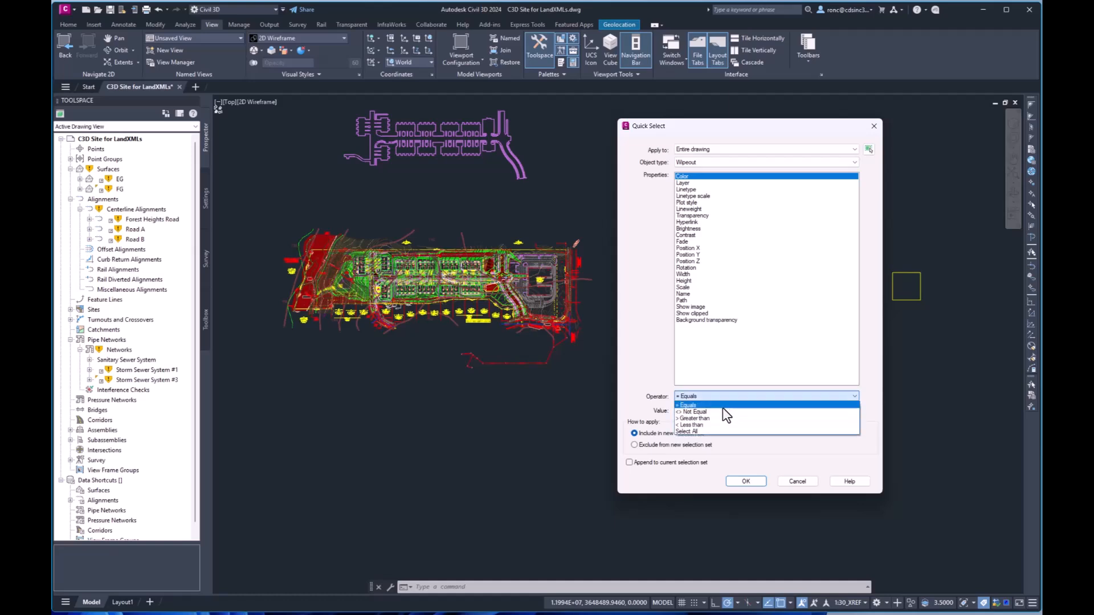
left_click(700, 428)
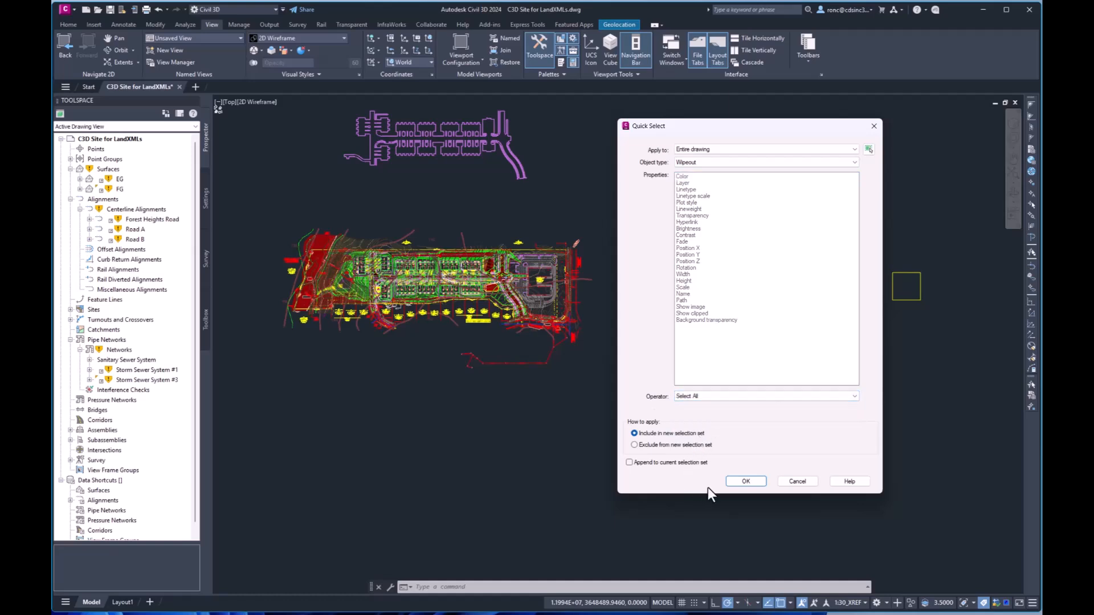
left_click(745, 481)
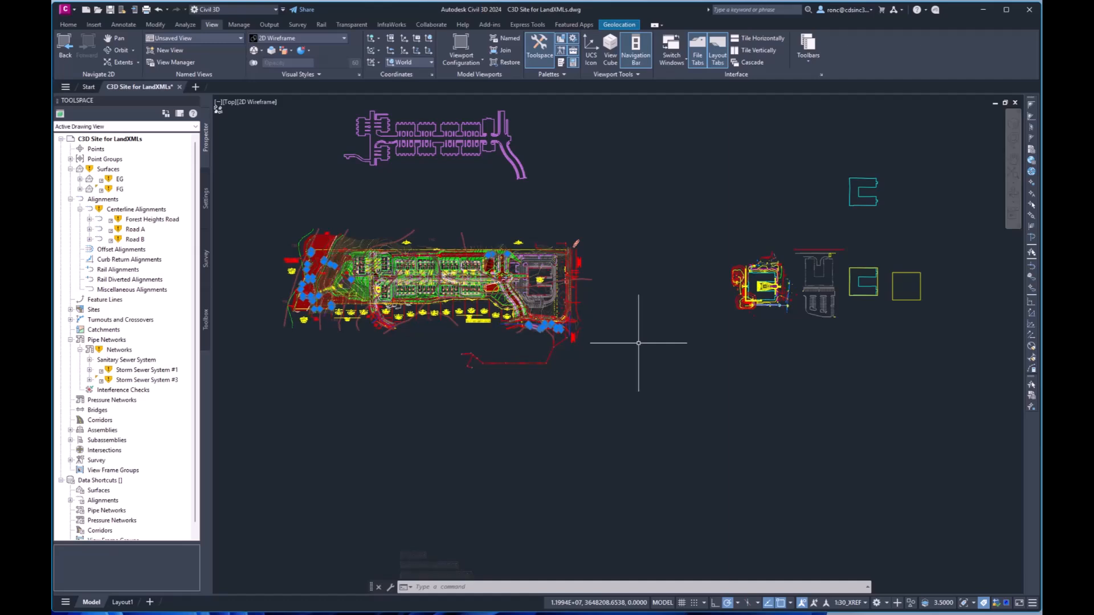
type("erase")
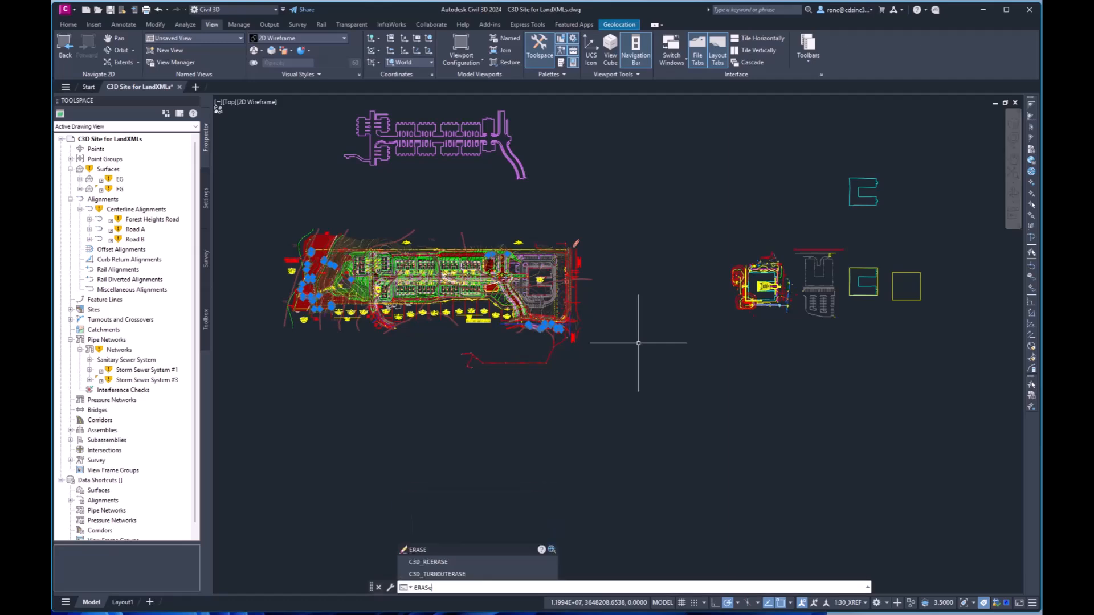
key("Return")
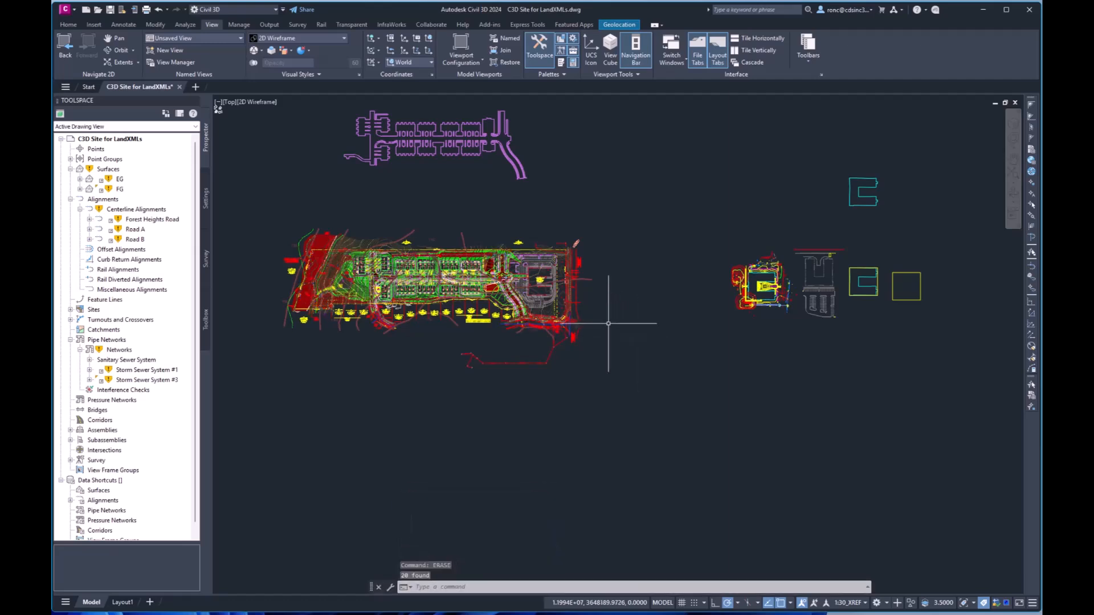
Quick-select every Multileader in the entire drawing with the Select All operator and explode them.
right_click(630, 338)
mouse_move(634, 340)
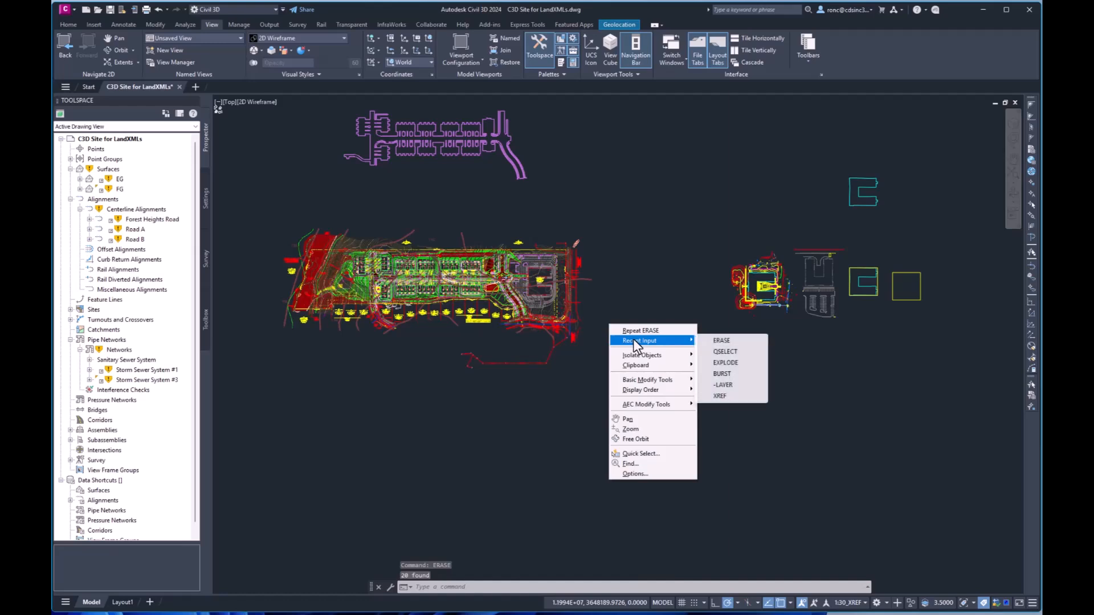
left_click(726, 351)
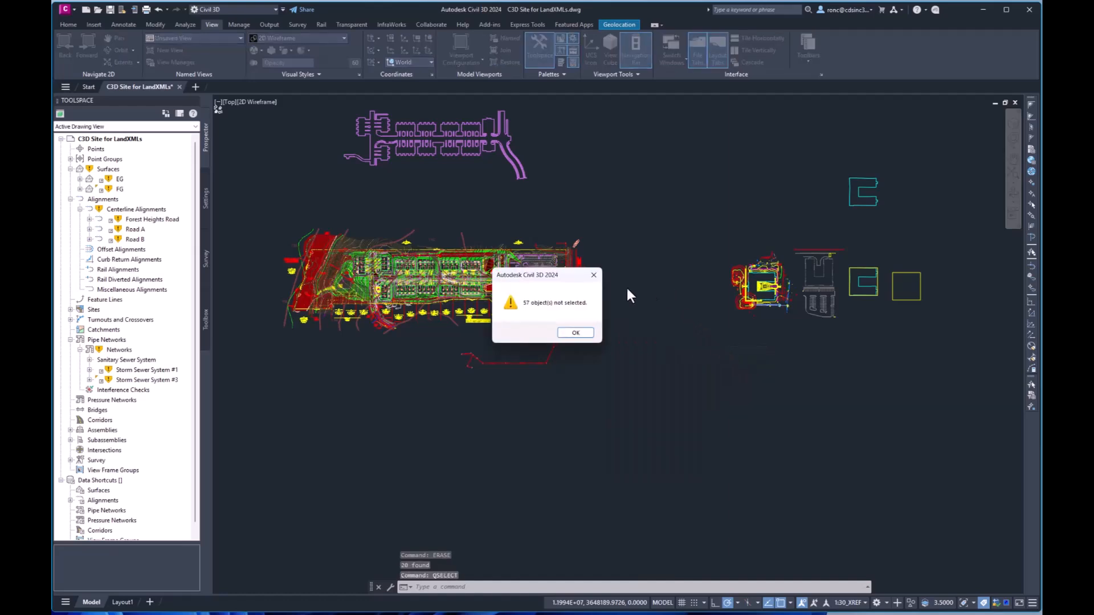
left_click(576, 333)
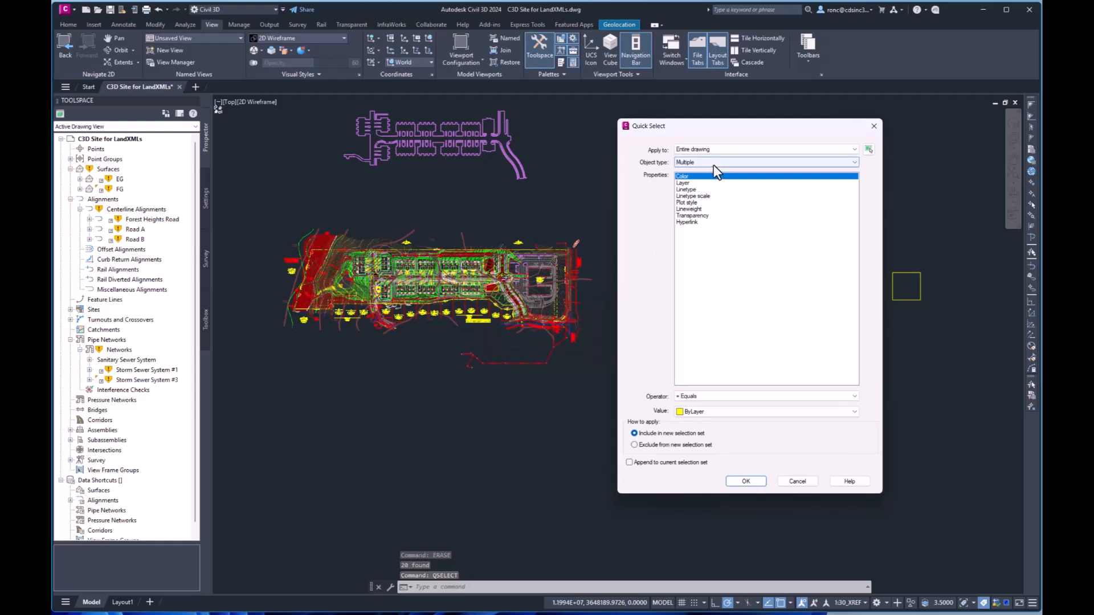
left_click(715, 167)
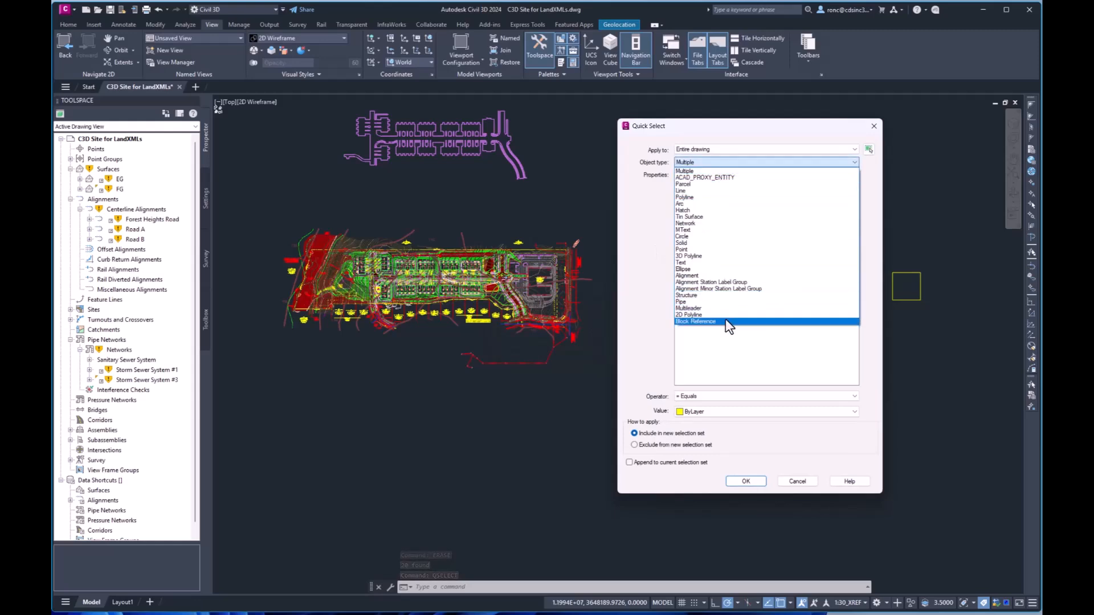
left_click(704, 309)
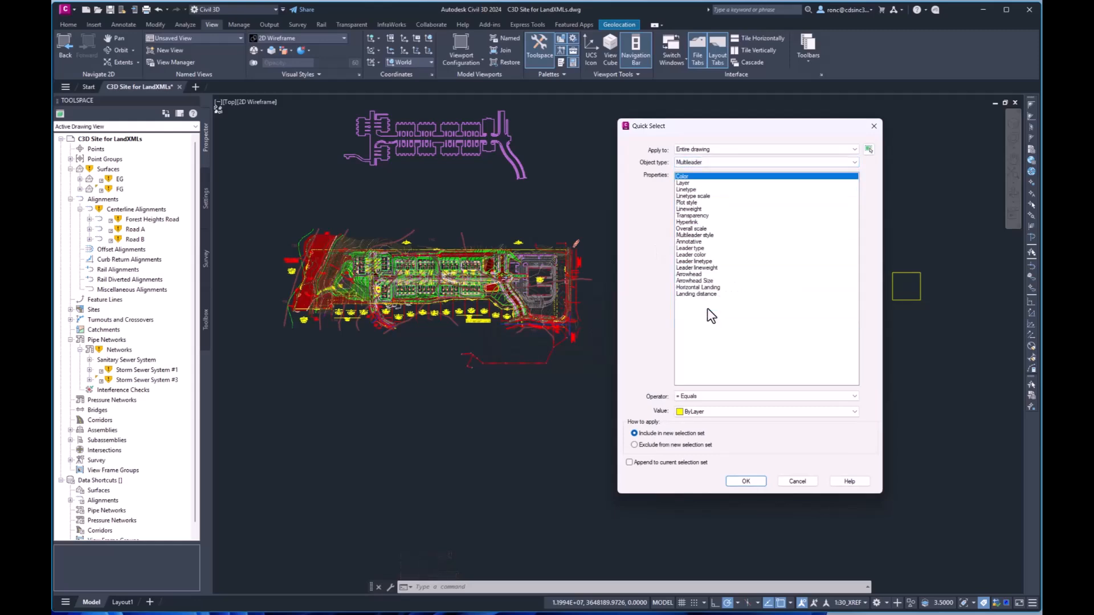
left_click(727, 398)
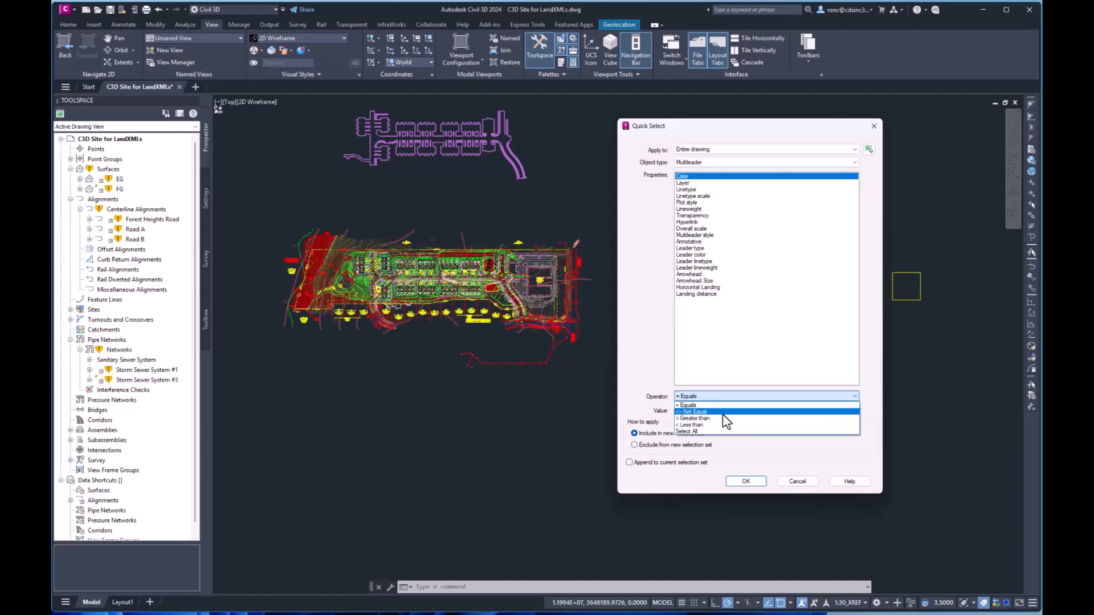
left_click(702, 432)
left_click(738, 481)
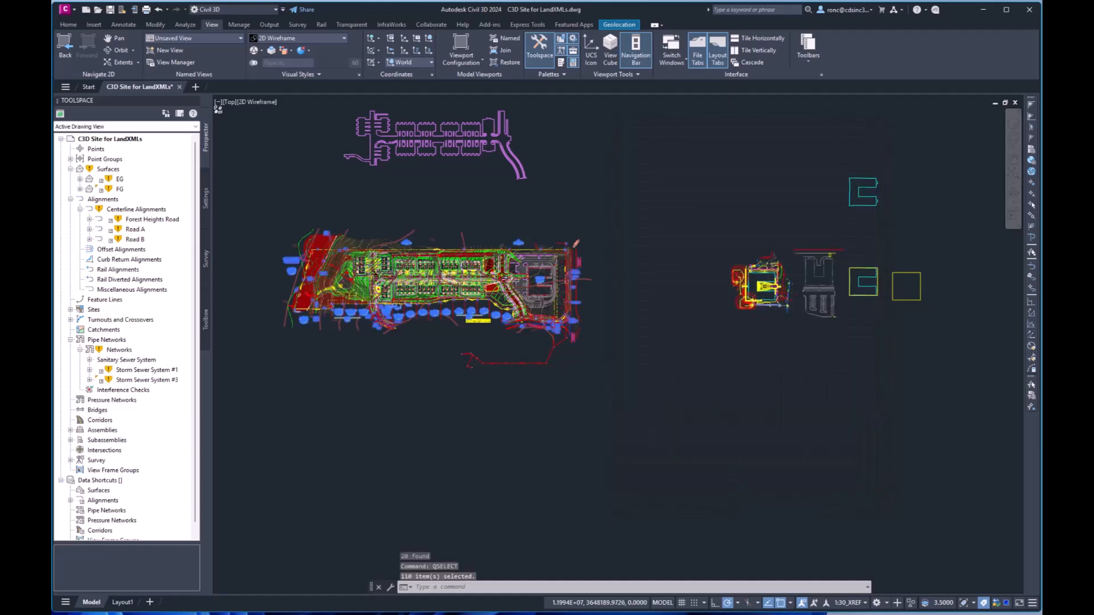
right_click(632, 265)
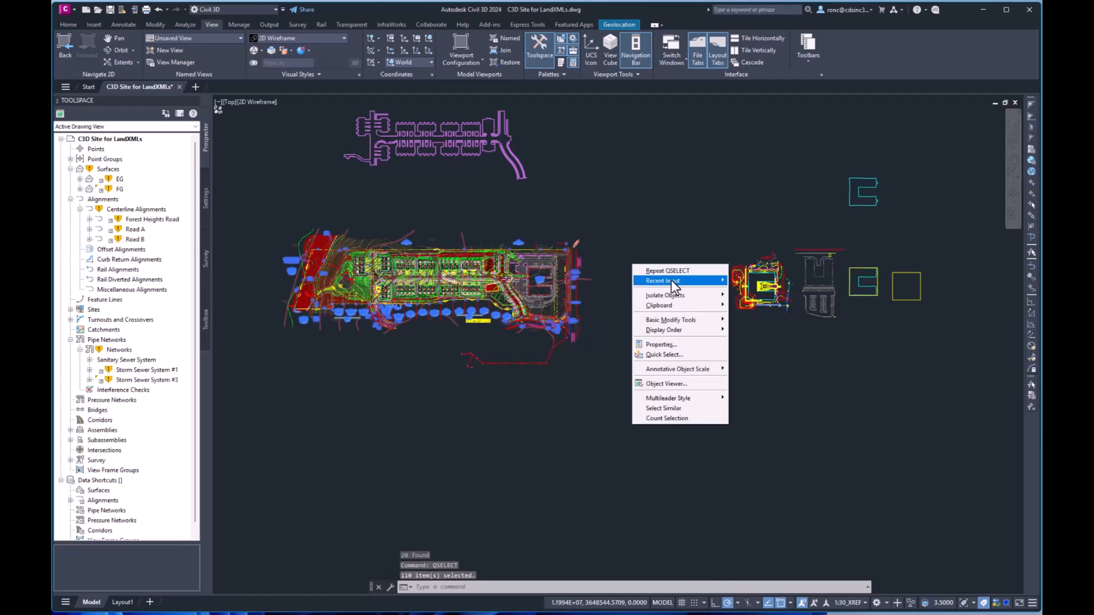
mouse_move(671, 279)
left_click(762, 303)
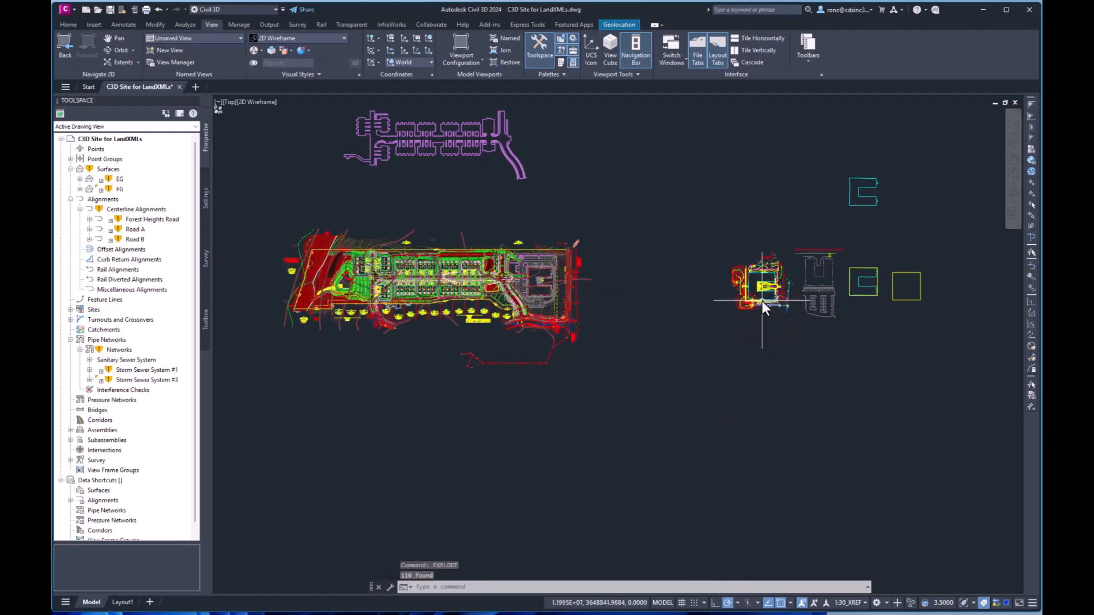
Quick-select every Alignment Minor Station Label Group in the entire drawing with the Select All operator and explode them.
right_click(608, 268)
mouse_move(682, 287)
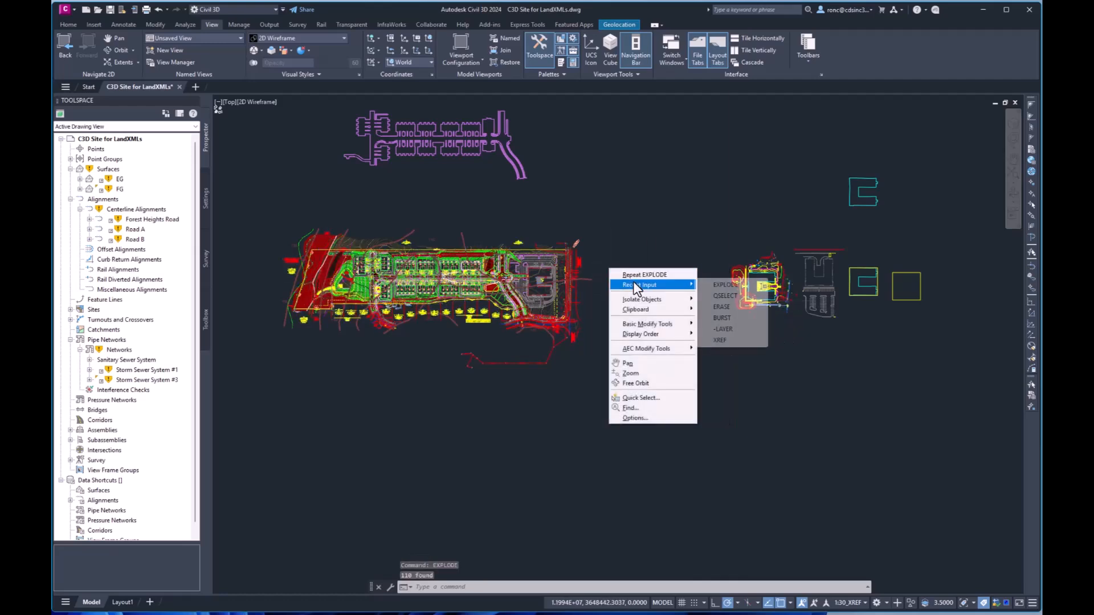
left_click(727, 300)
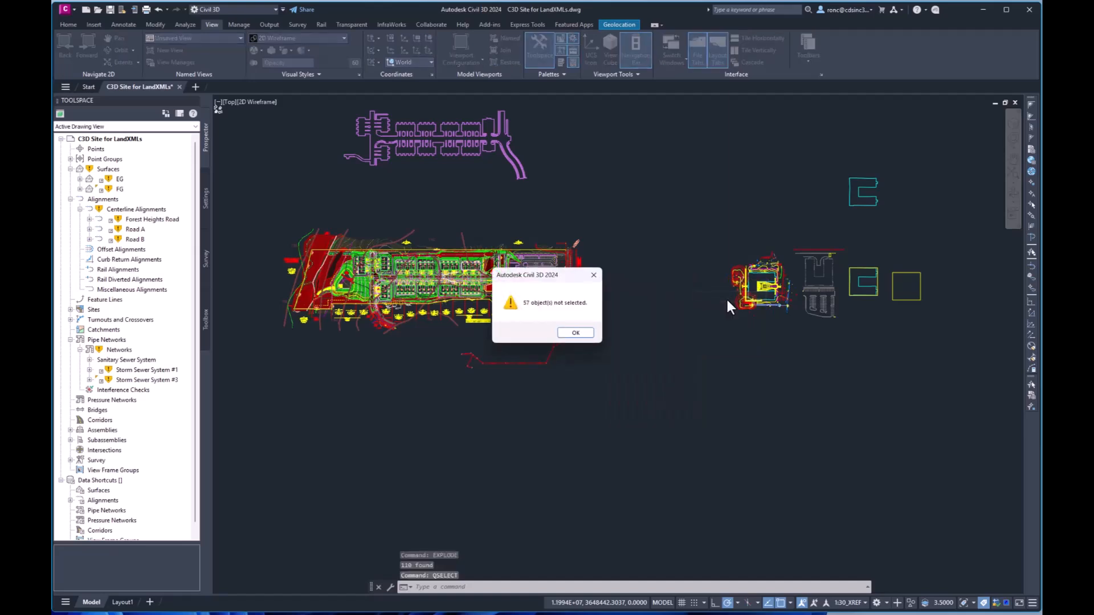
left_click(572, 333)
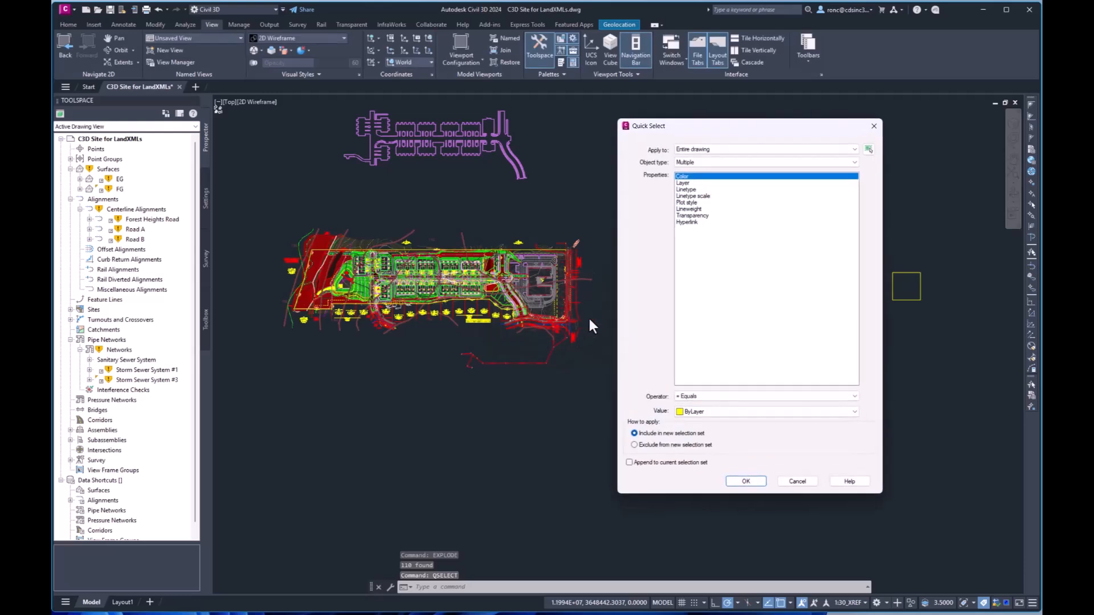
left_click(696, 163)
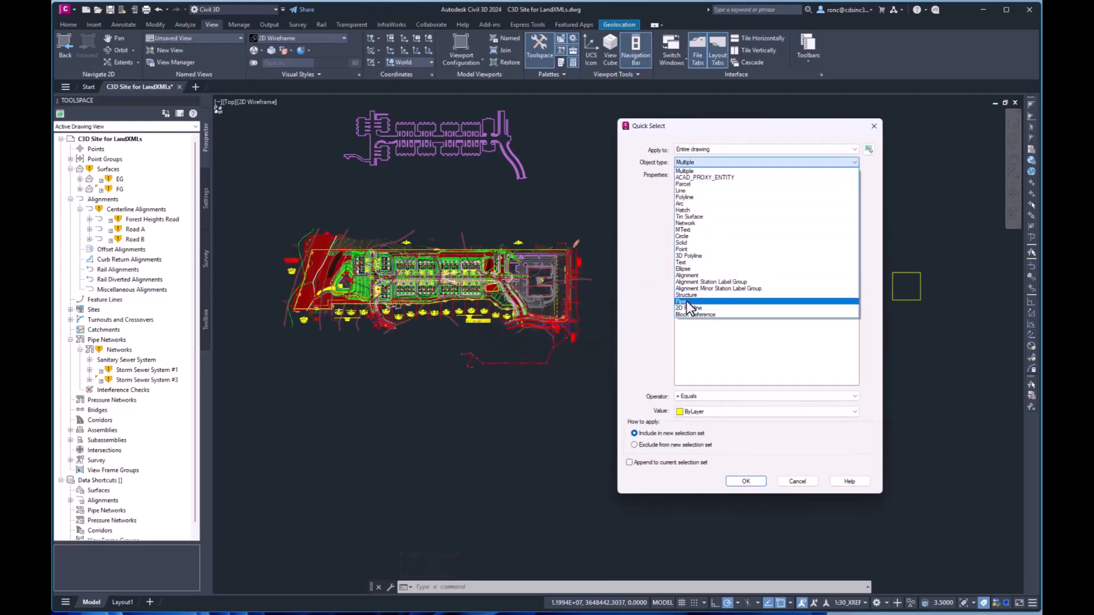
left_click(741, 290)
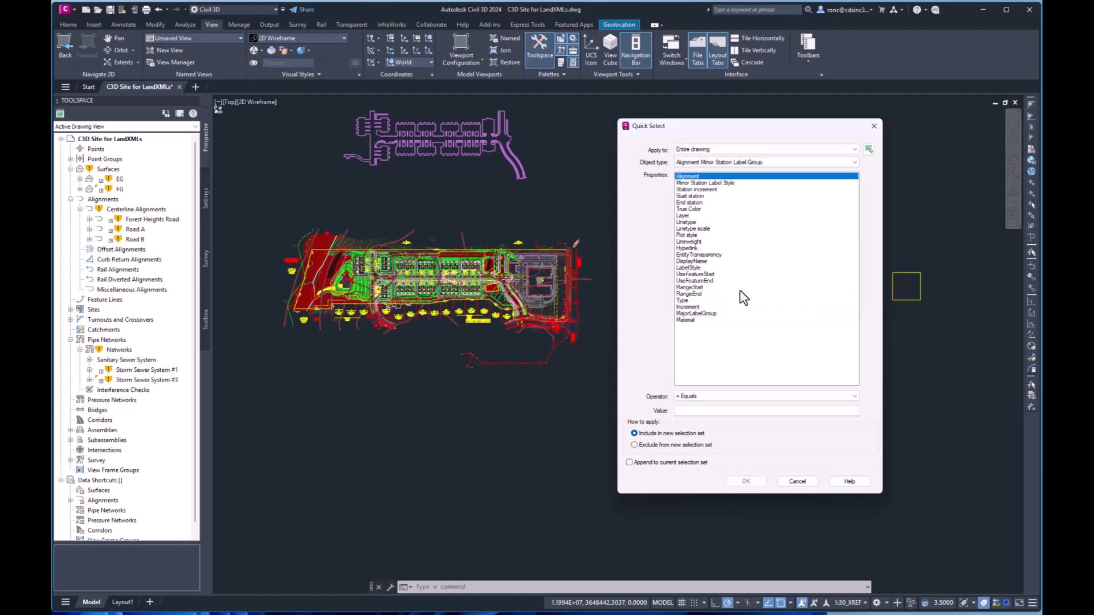
left_click(721, 397)
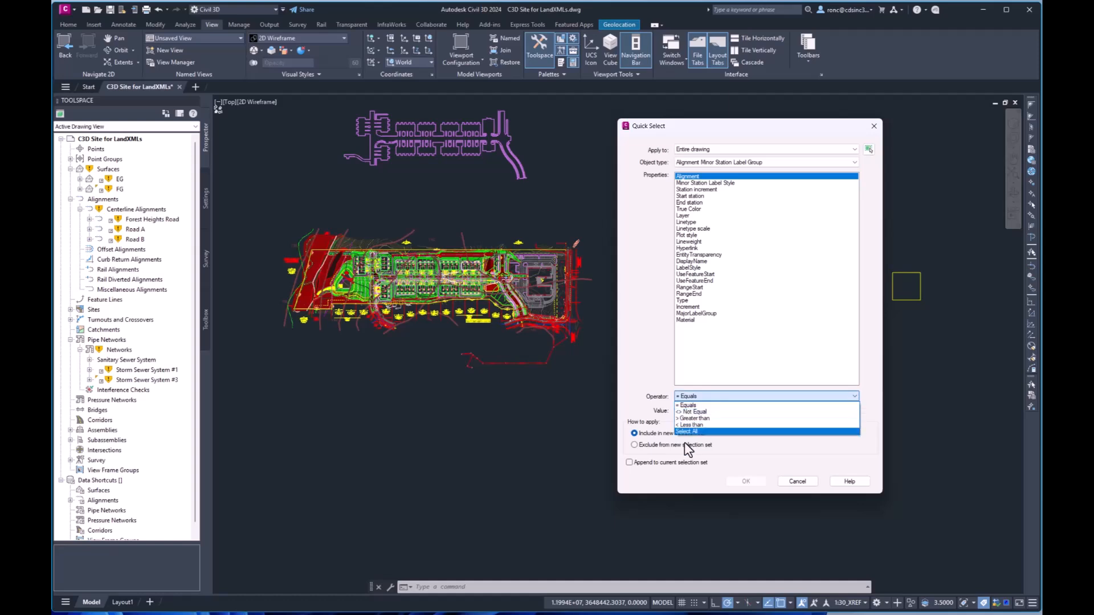
left_click(697, 431)
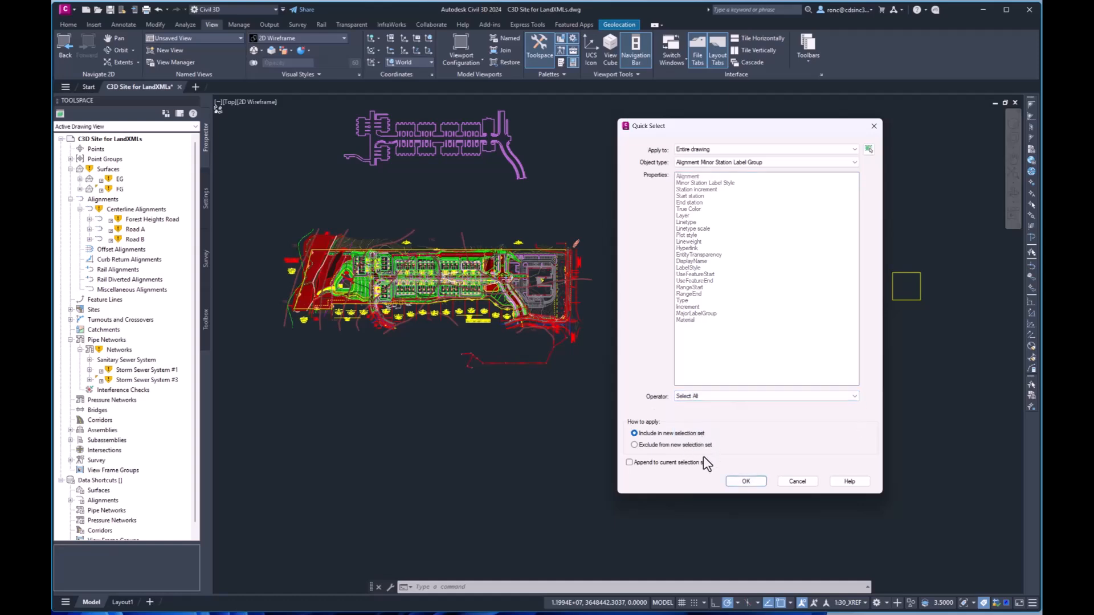
left_click(745, 482)
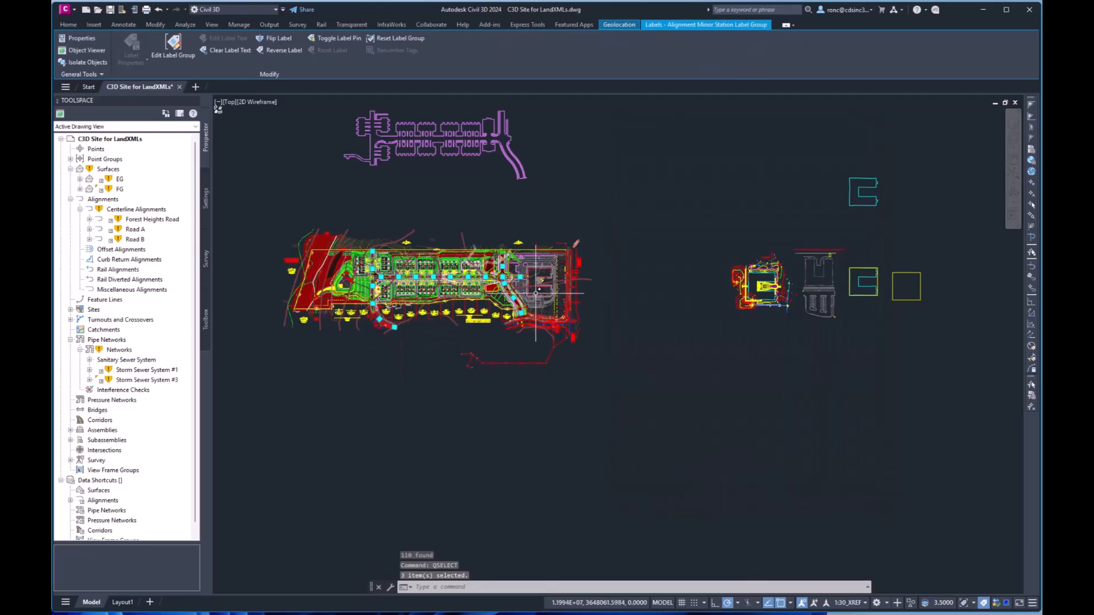
right_click(630, 291)
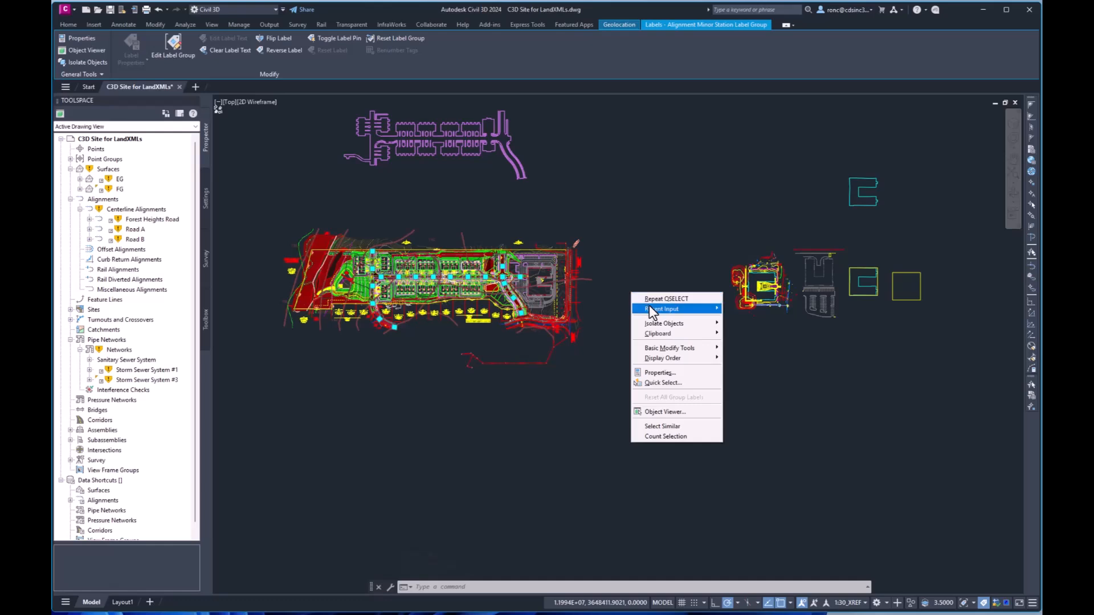
mouse_move(649, 308)
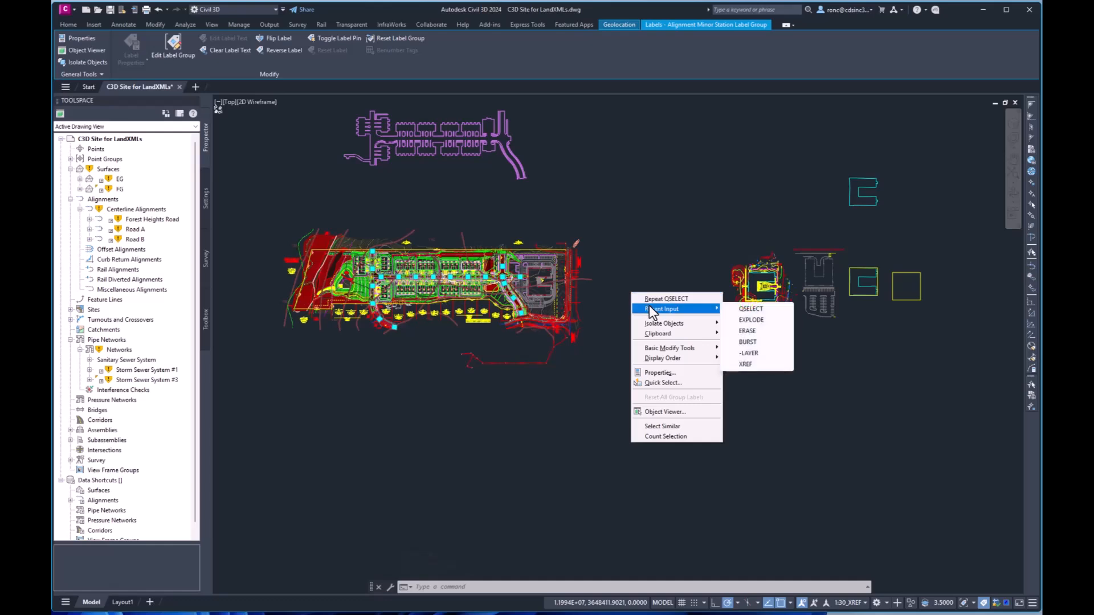
left_click(751, 320)
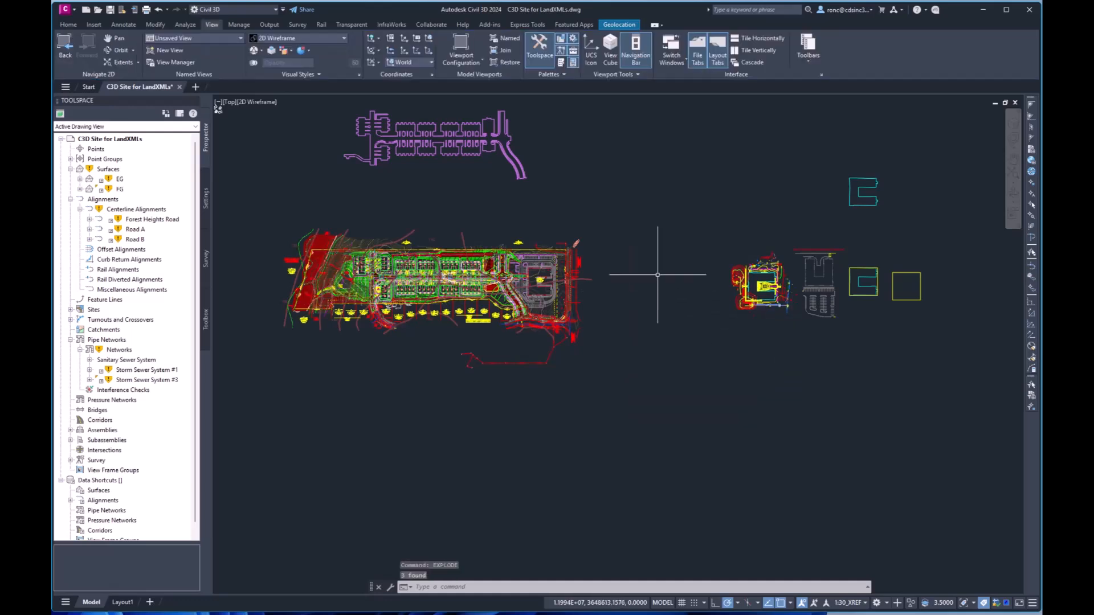
right_click(608, 226)
mouse_move(635, 241)
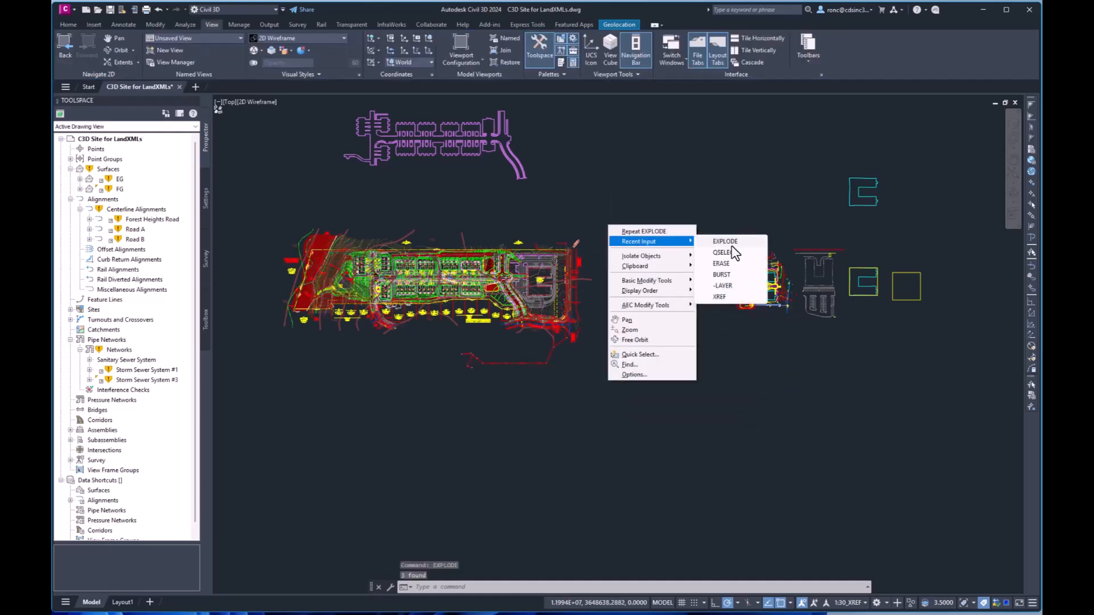
left_click(727, 259)
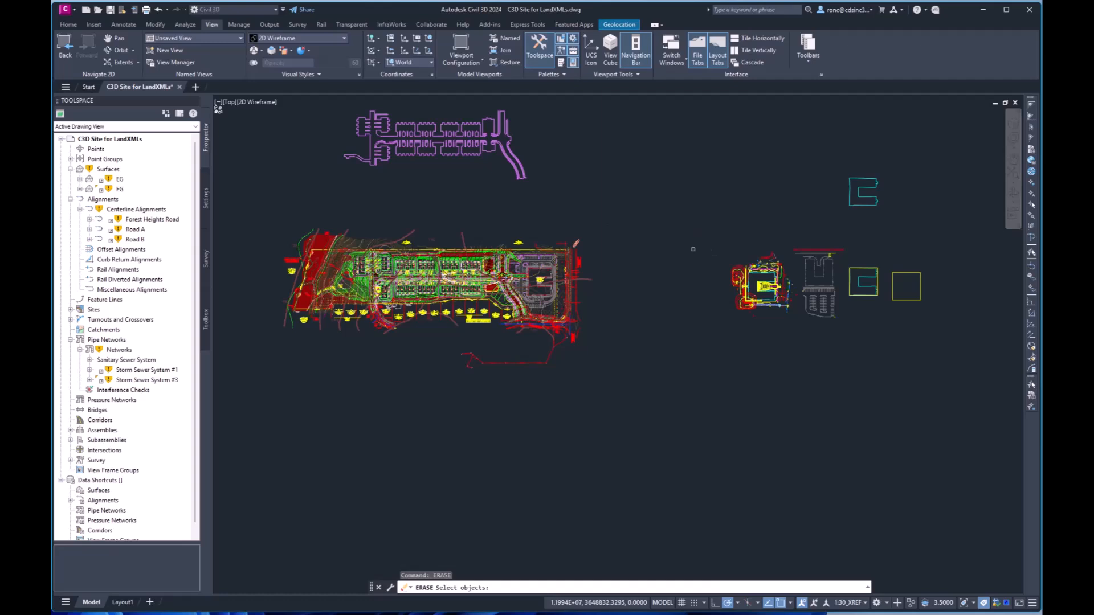
key("Escape")
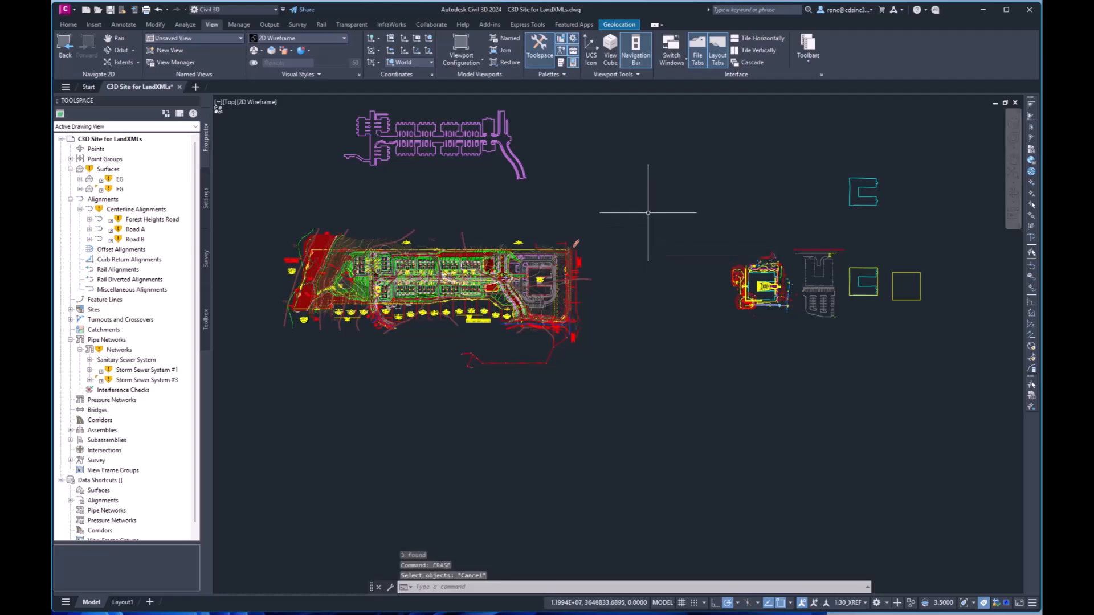
Quick-select every Alignment Station Label Group in the entire drawing with the Select All operator and explode them.
right_click(648, 215)
mouse_move(675, 228)
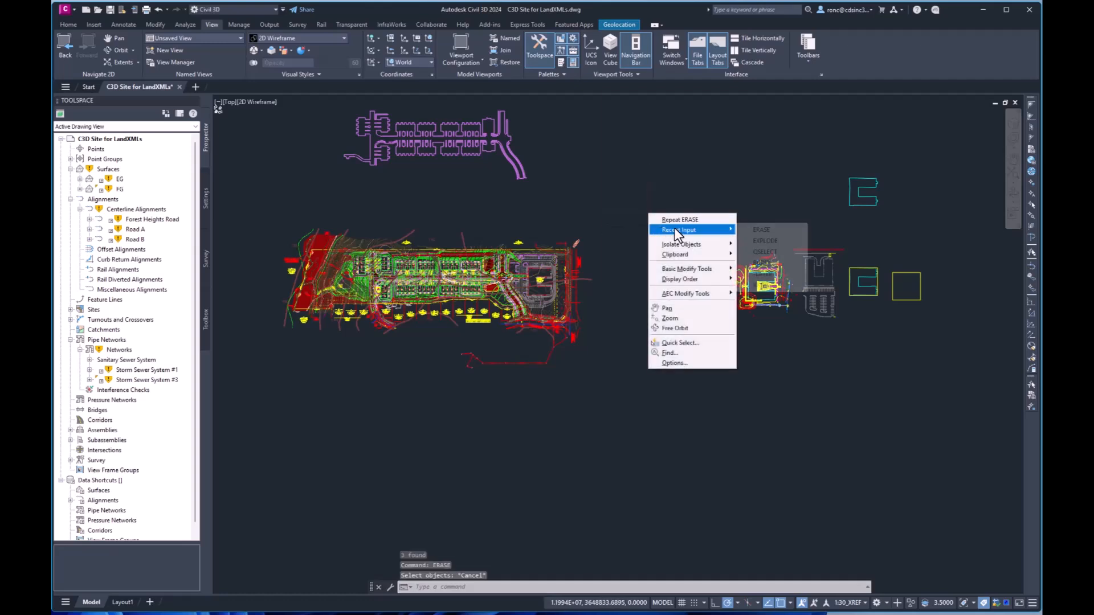
left_click(763, 253)
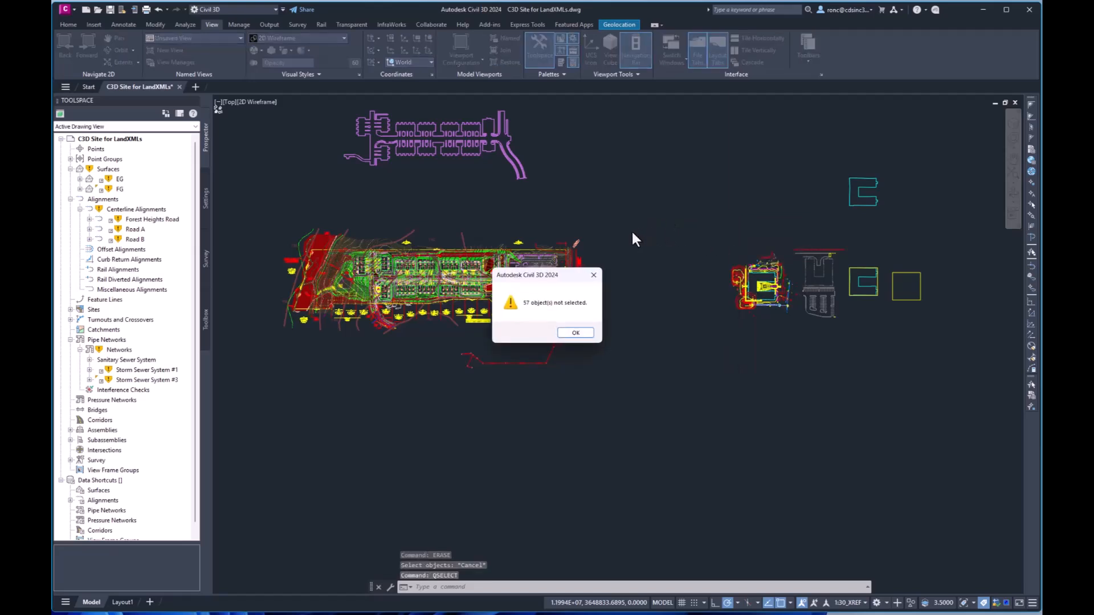
left_click(576, 334)
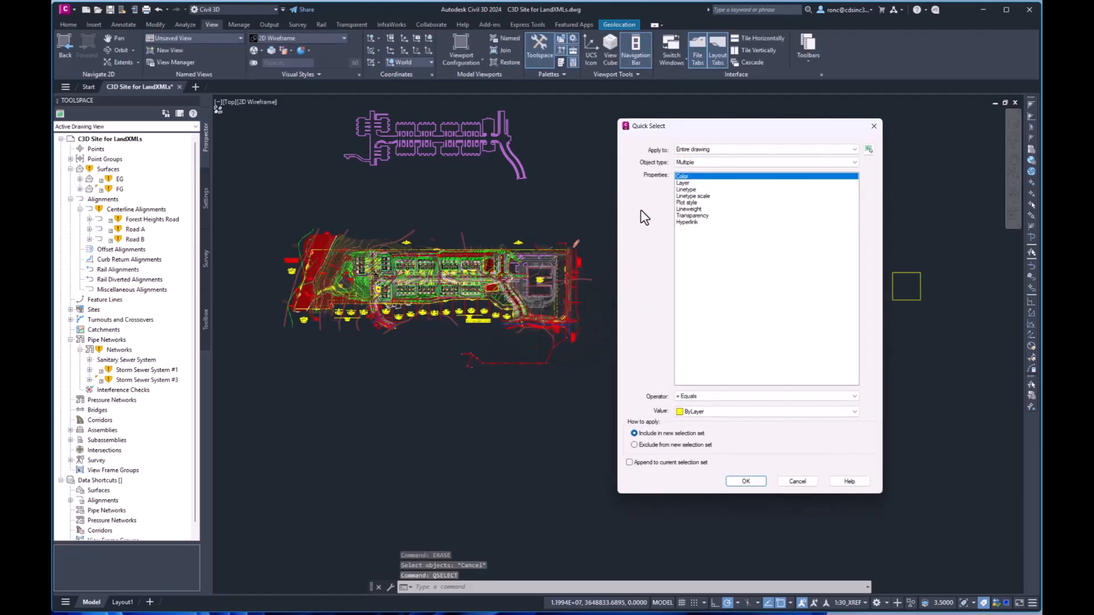
left_click(699, 164)
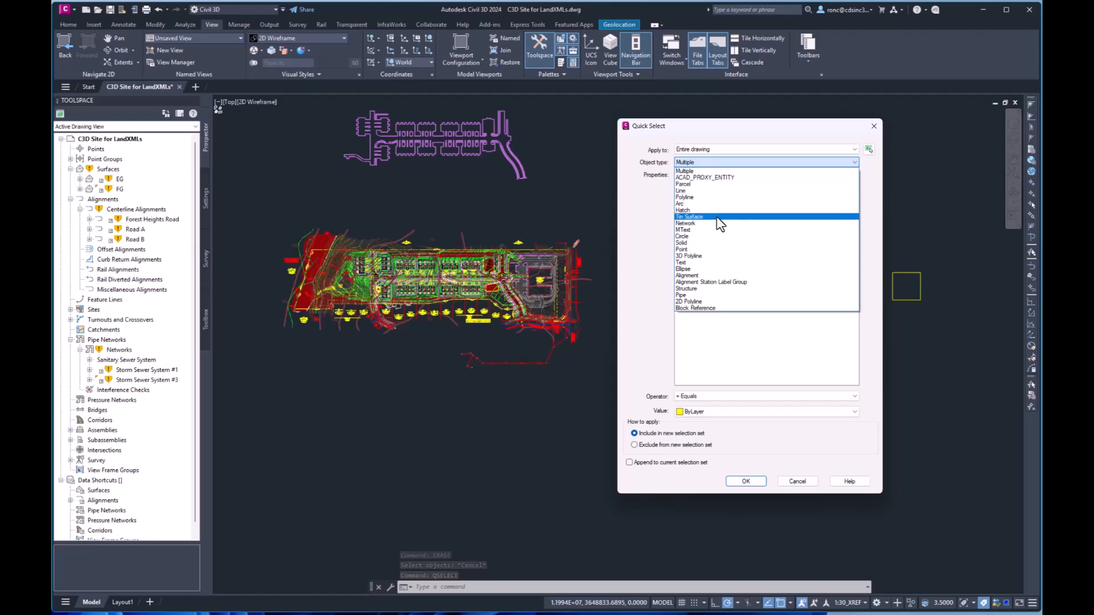
left_click(727, 283)
left_click(709, 396)
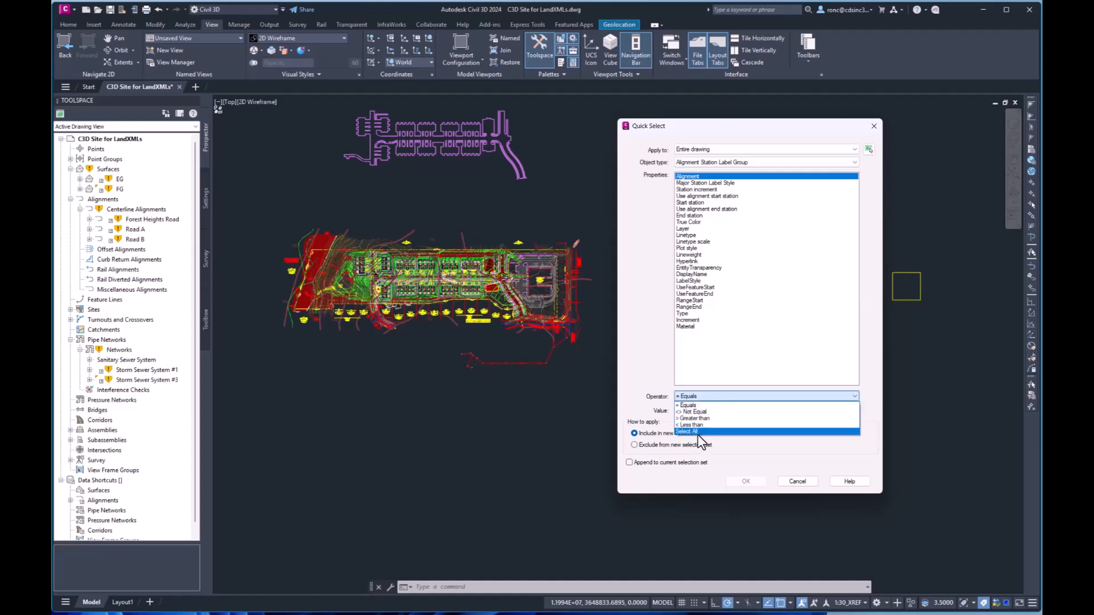
left_click(697, 432)
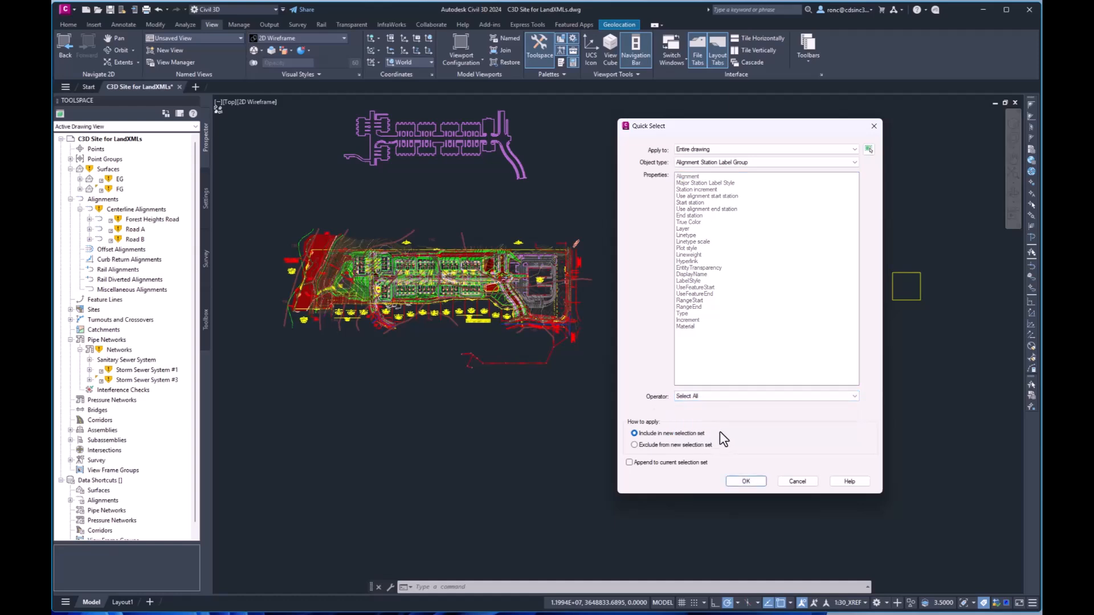
left_click(744, 482)
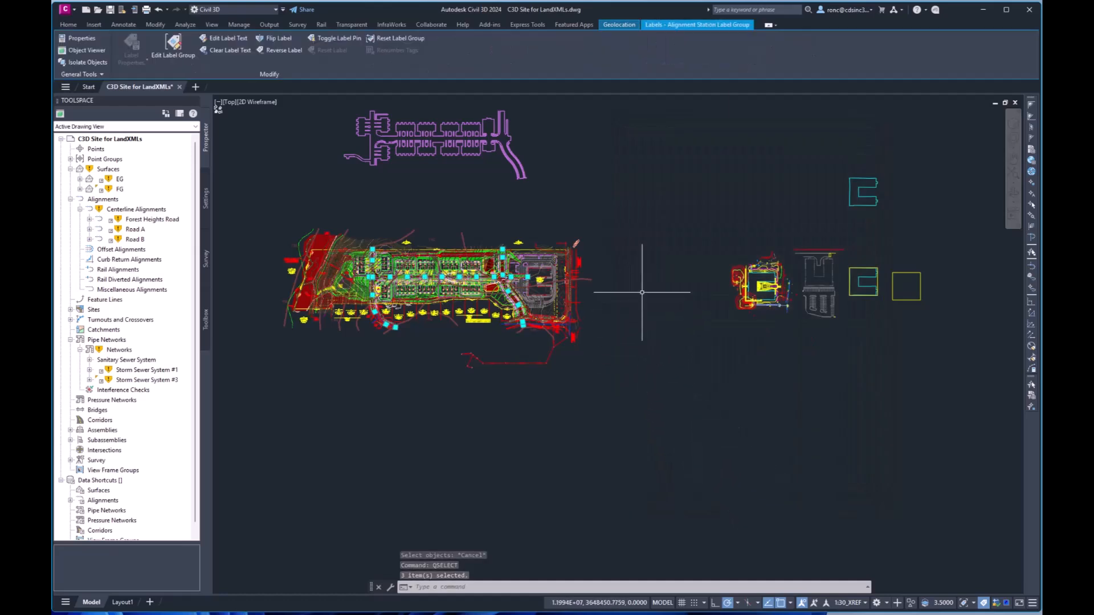
right_click(629, 280)
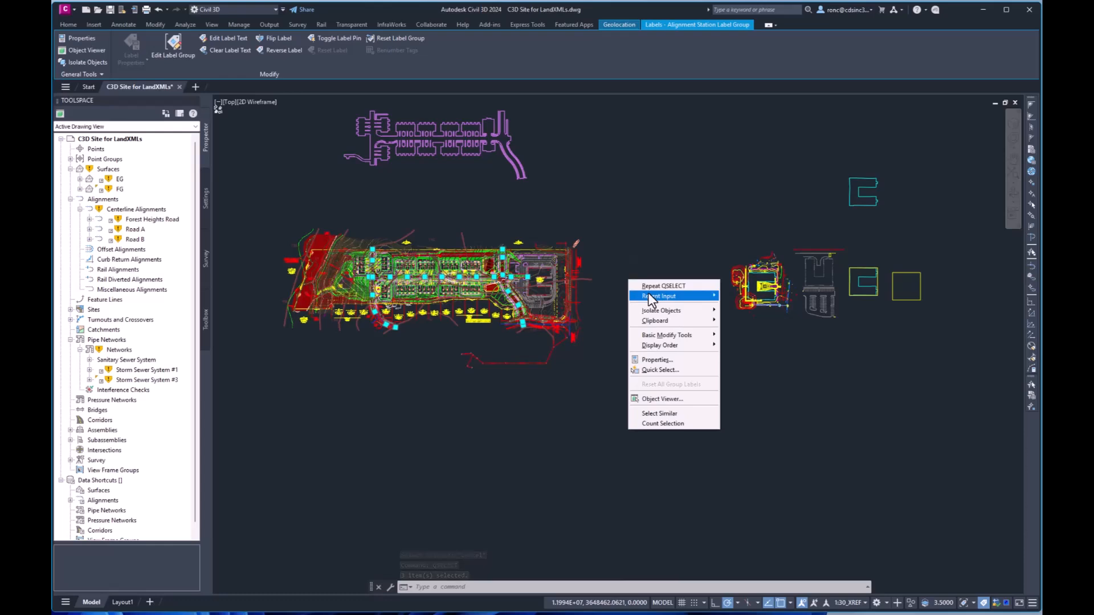
mouse_move(651, 298)
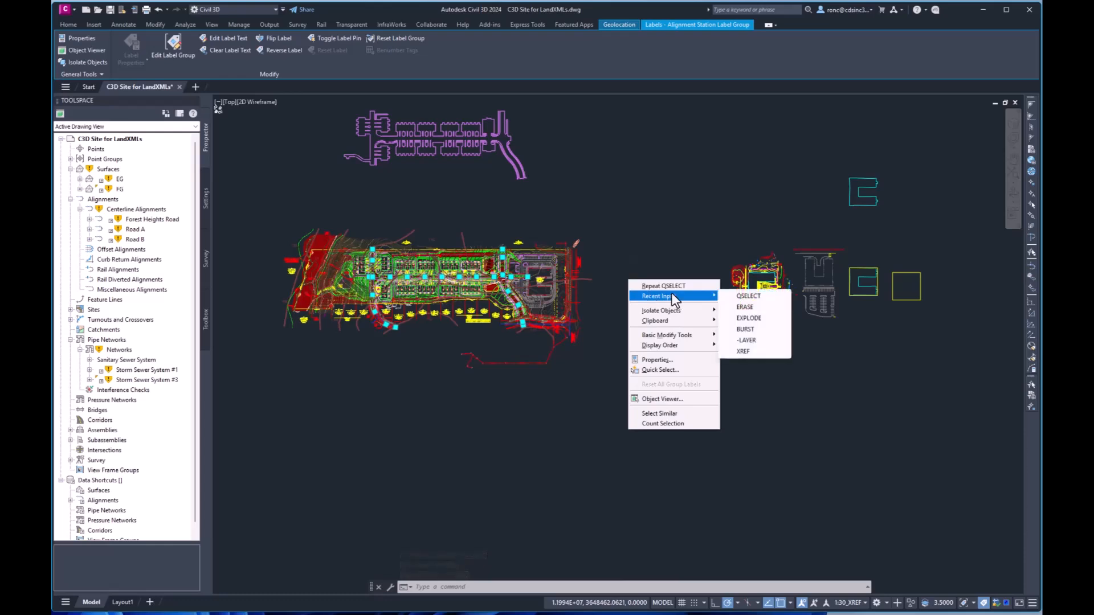
left_click(753, 321)
Quick-select every Hatch in the entire drawing with the Select All operator and erase them.
right_click(631, 283)
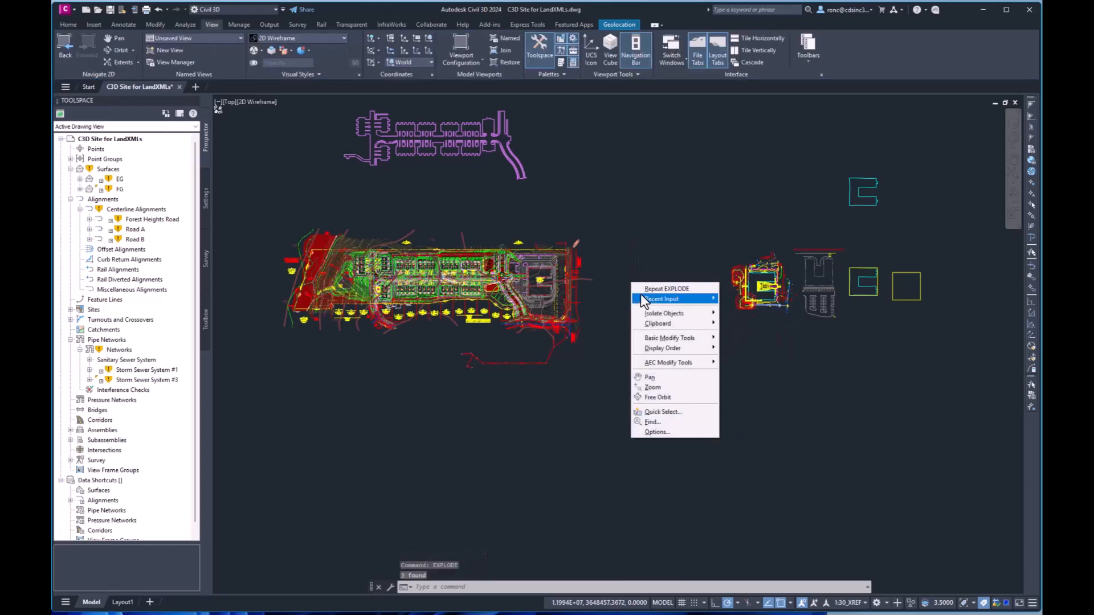
mouse_move(641, 294)
left_click(744, 309)
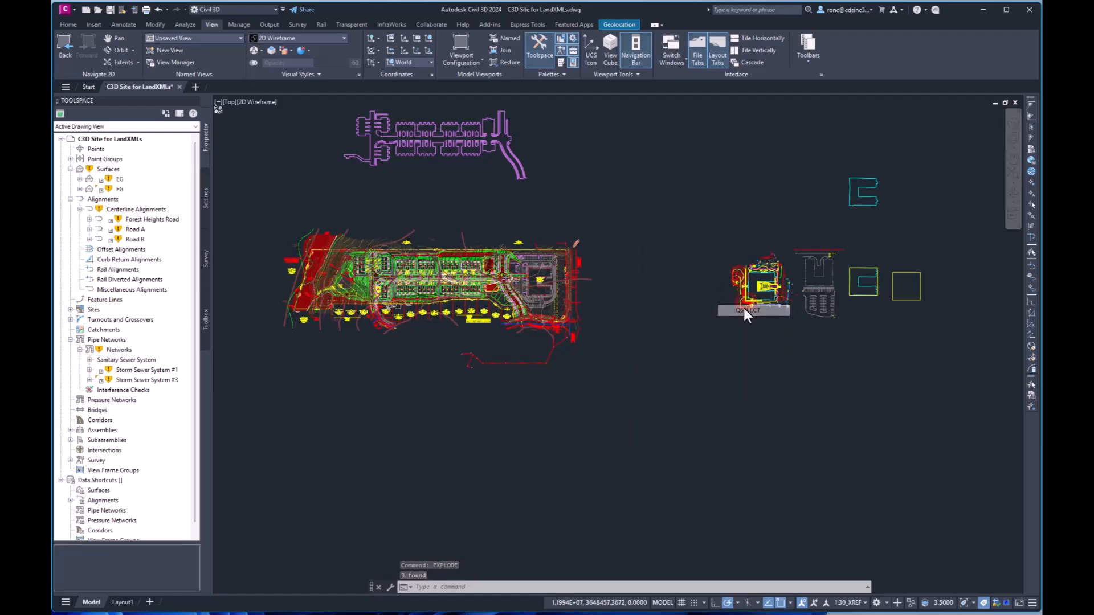
left_click(577, 333)
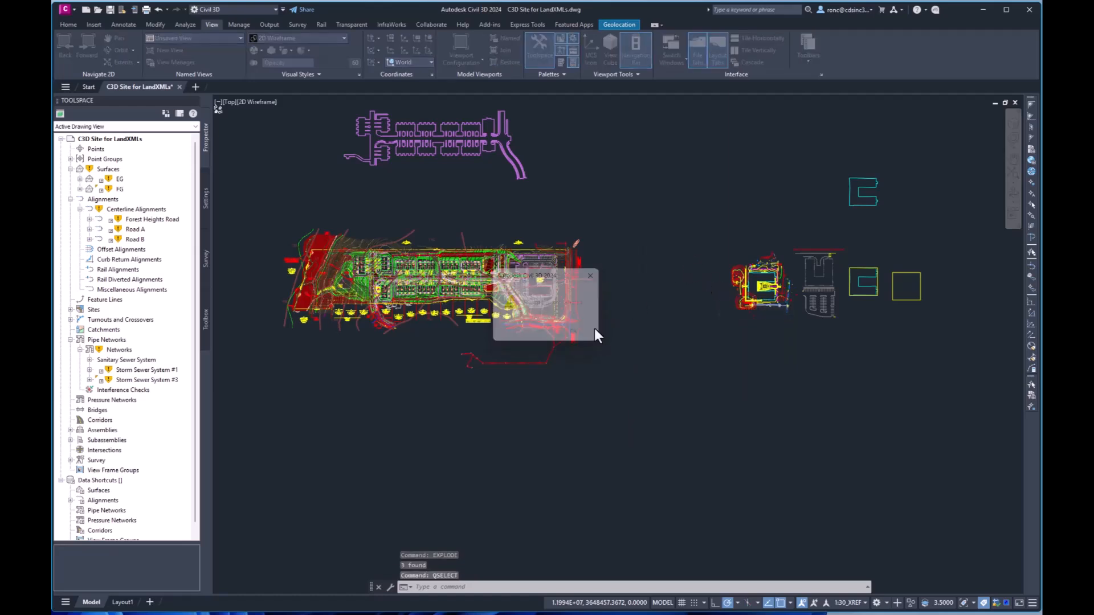
left_click(702, 163)
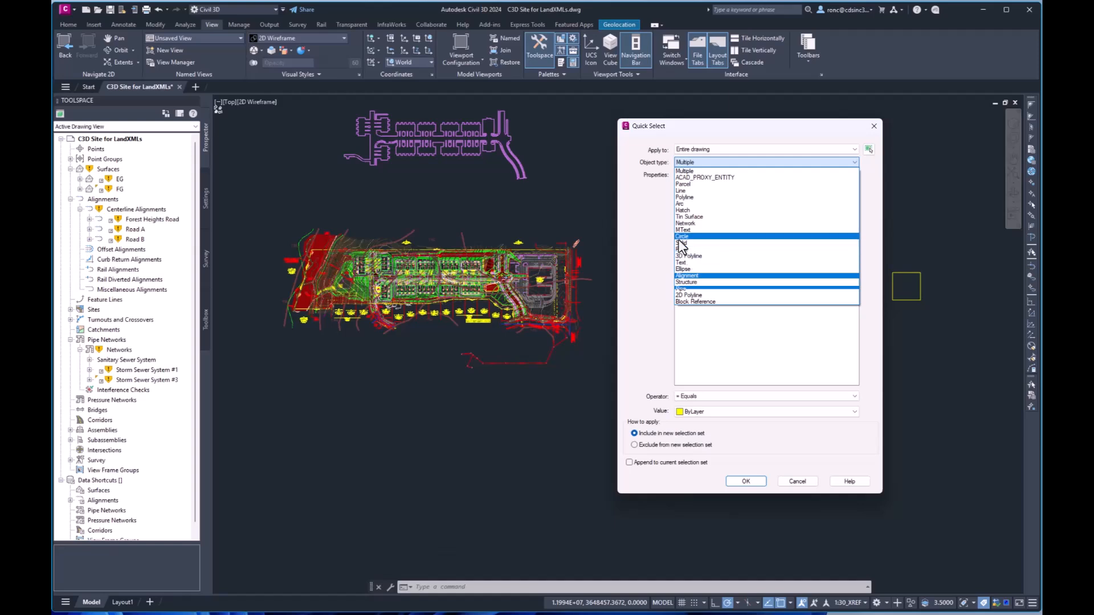
left_click(695, 211)
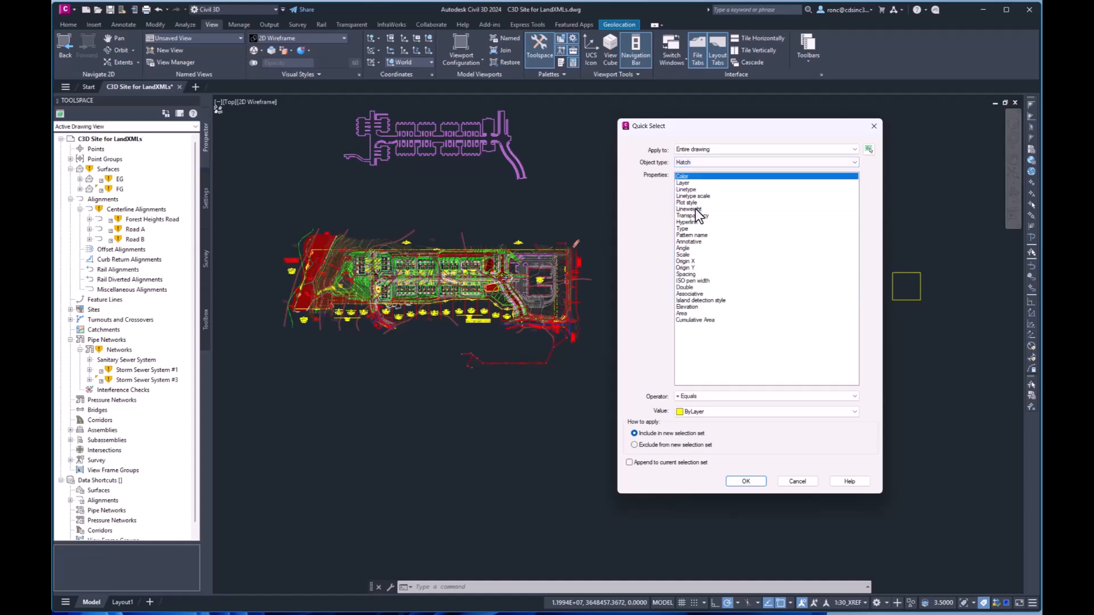
left_click(709, 397)
left_click(695, 431)
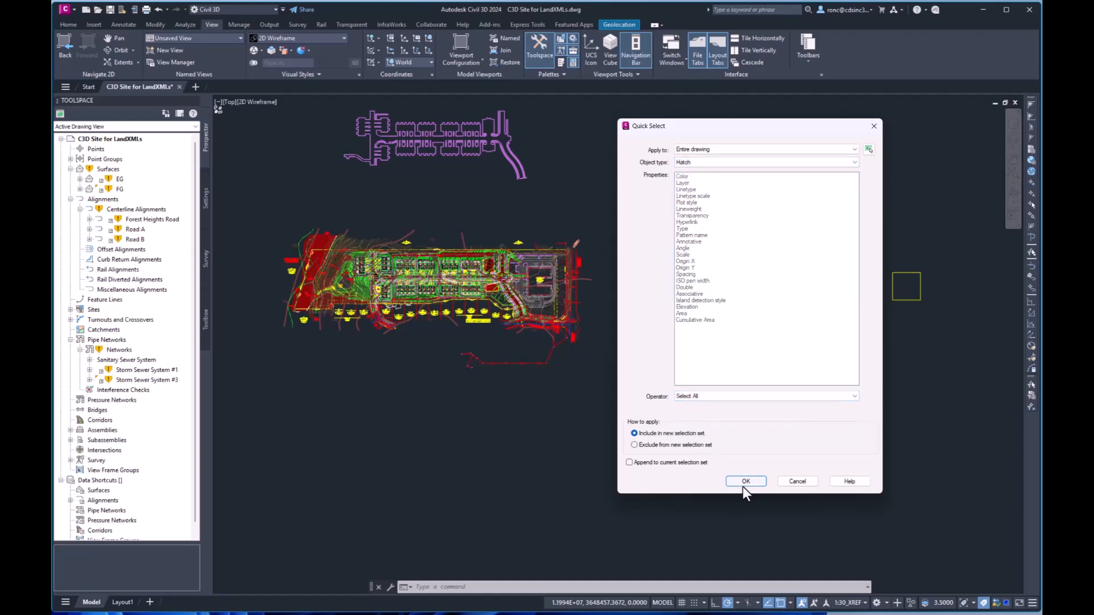
left_click(744, 482)
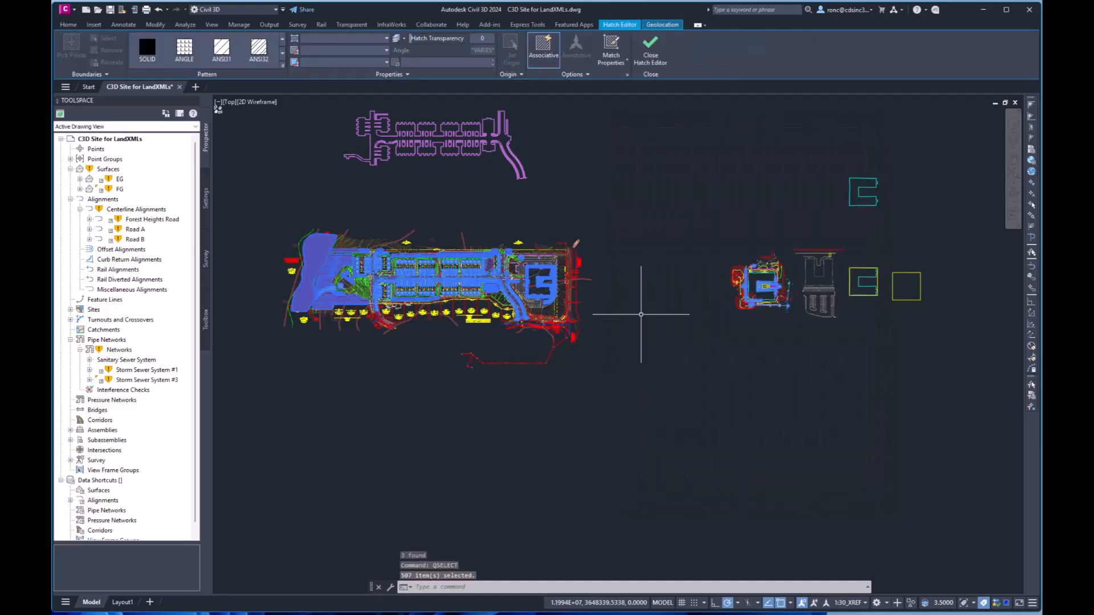
right_click(641, 314)
mouse_move(661, 330)
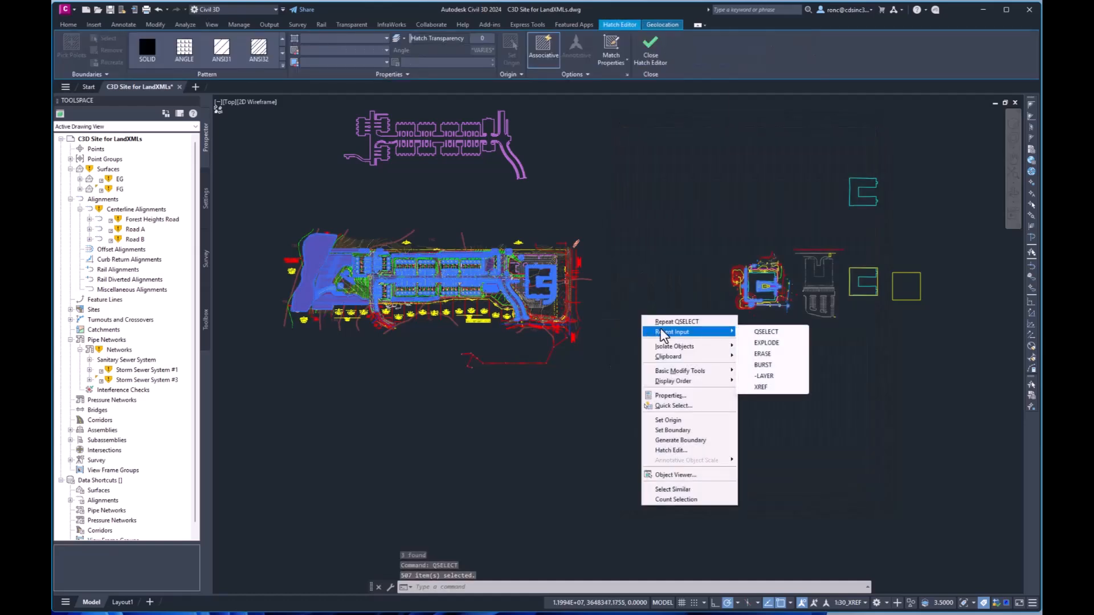
left_click(763, 365)
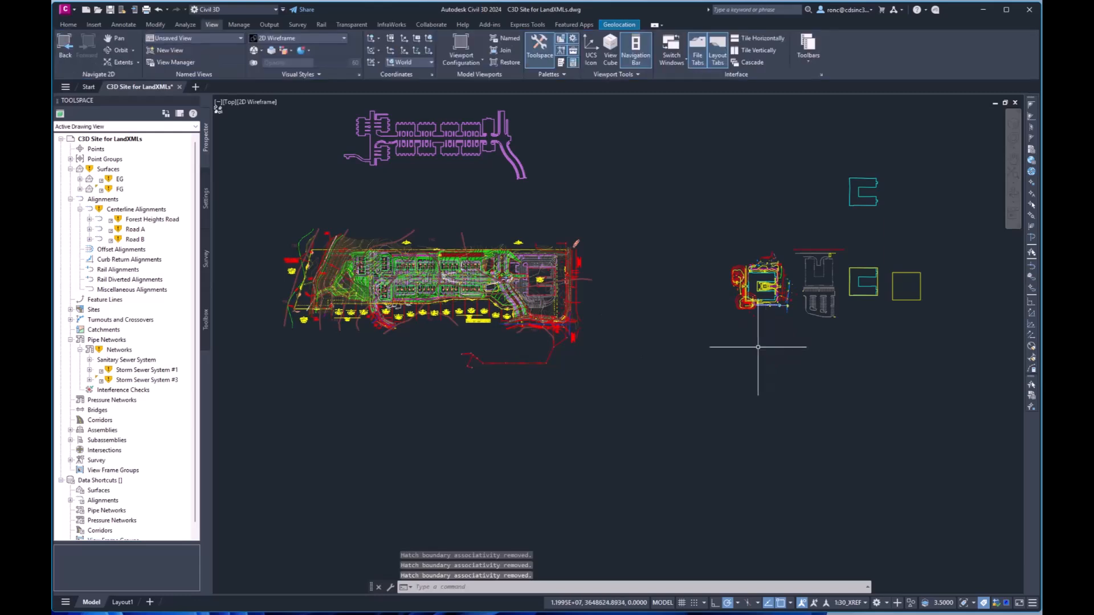
right_click(631, 301)
mouse_move(657, 315)
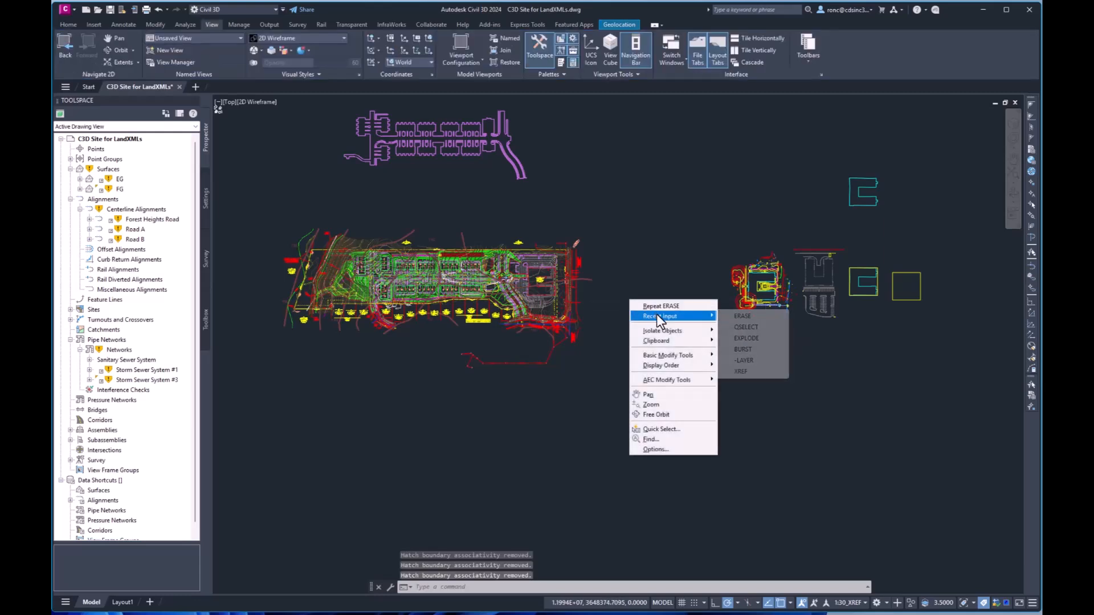
left_click(741, 328)
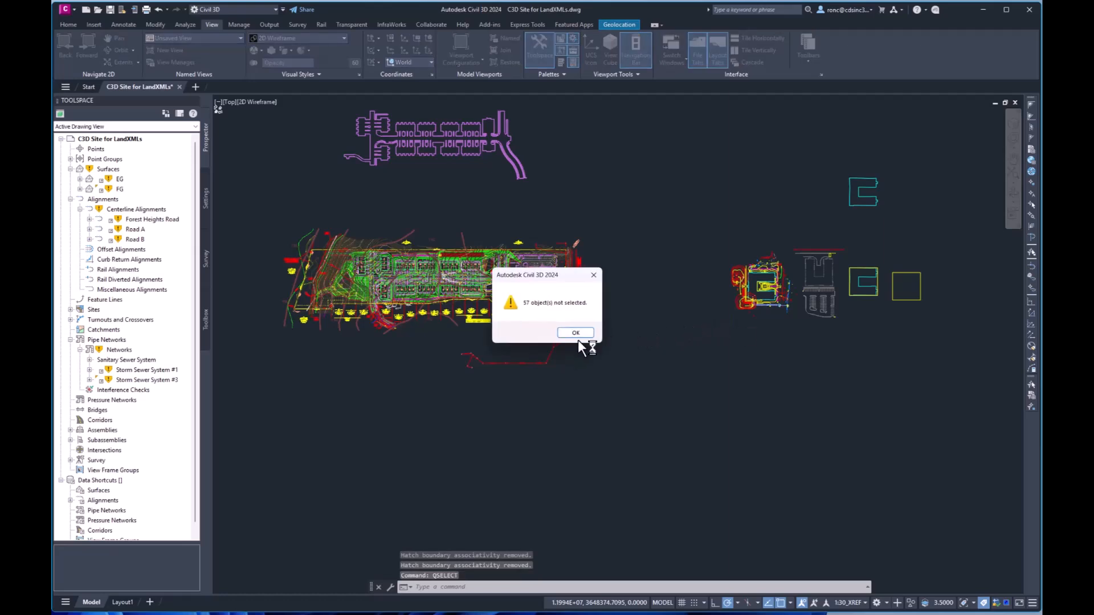
left_click(577, 333)
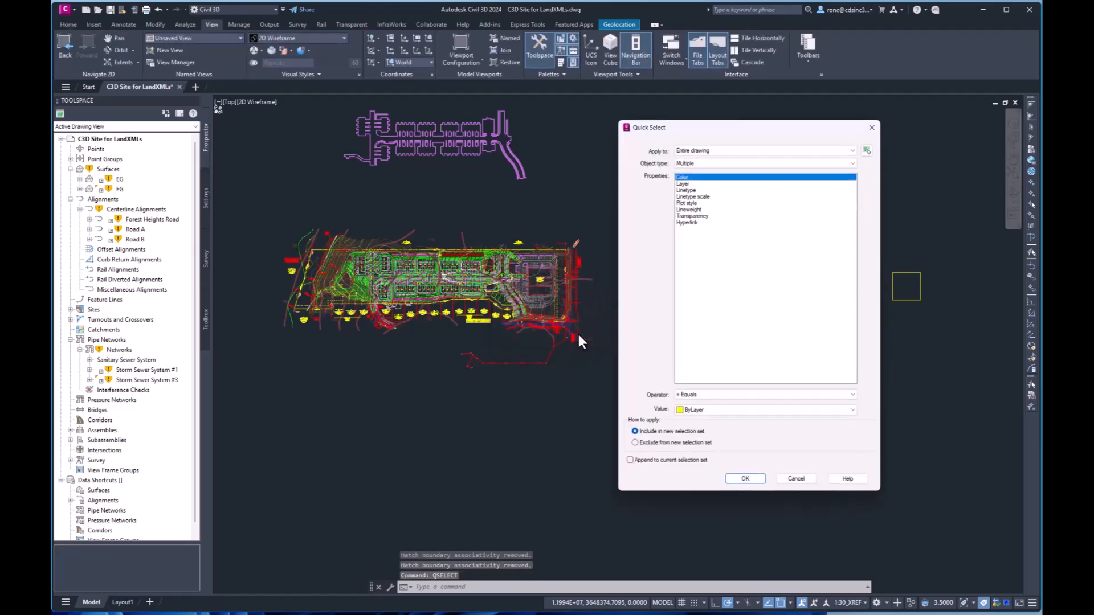
left_click(701, 163)
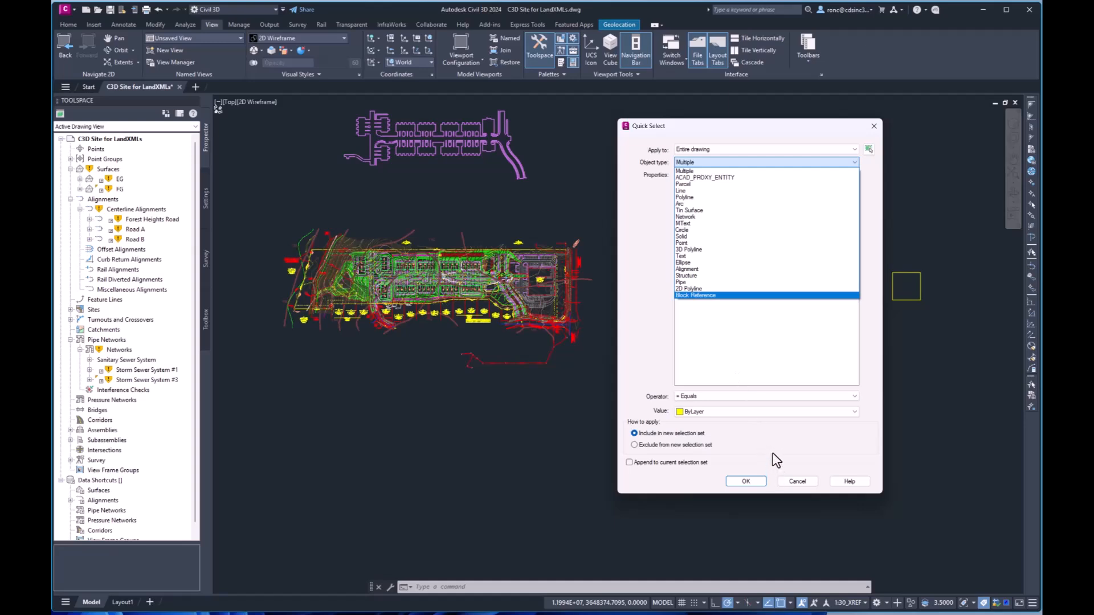
left_click(798, 483)
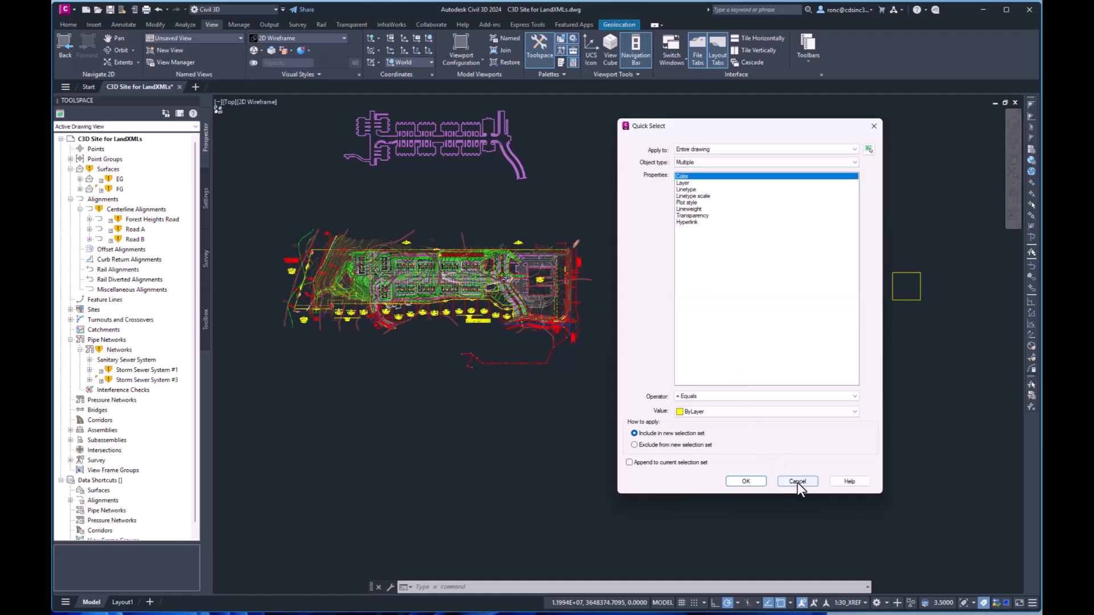
left_click(797, 483)
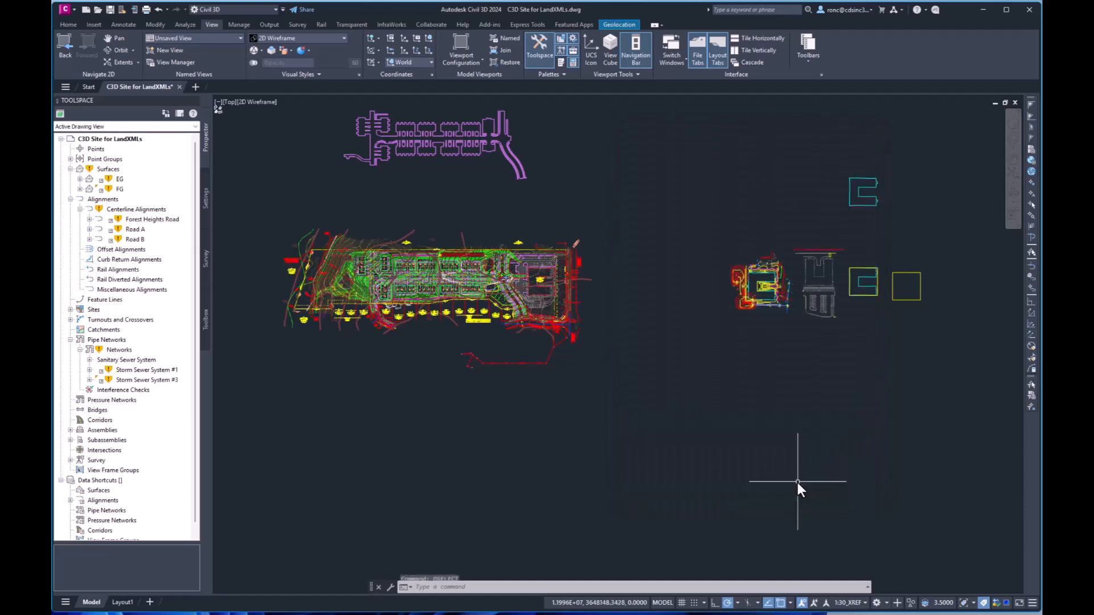
Quick-select every Pipe in the entire drawing with the Select All operator and explode them.
right_click(645, 353)
mouse_move(693, 372)
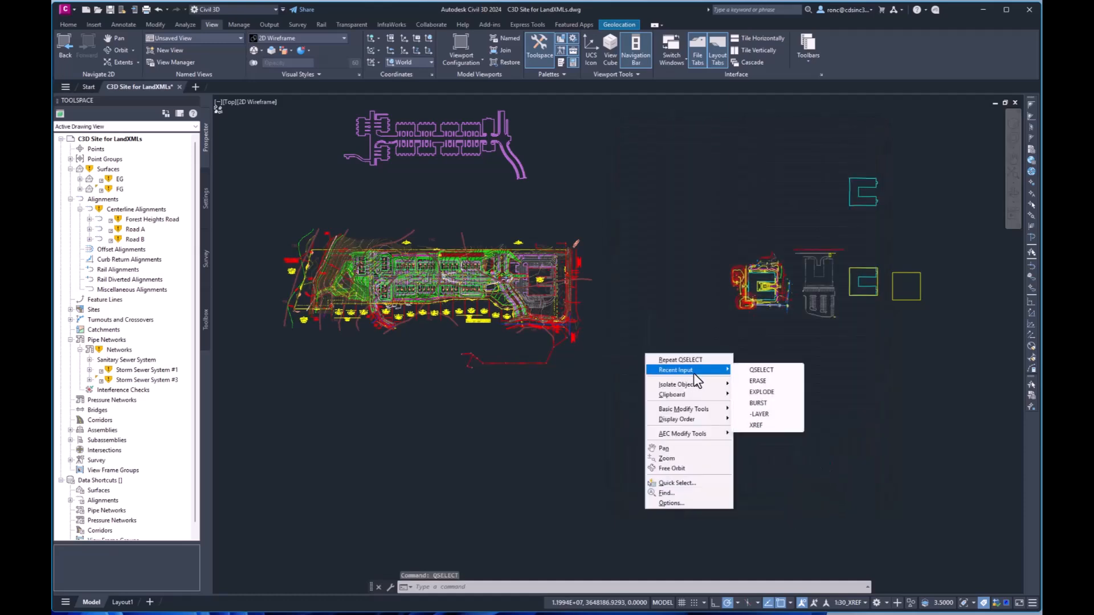
left_click(769, 371)
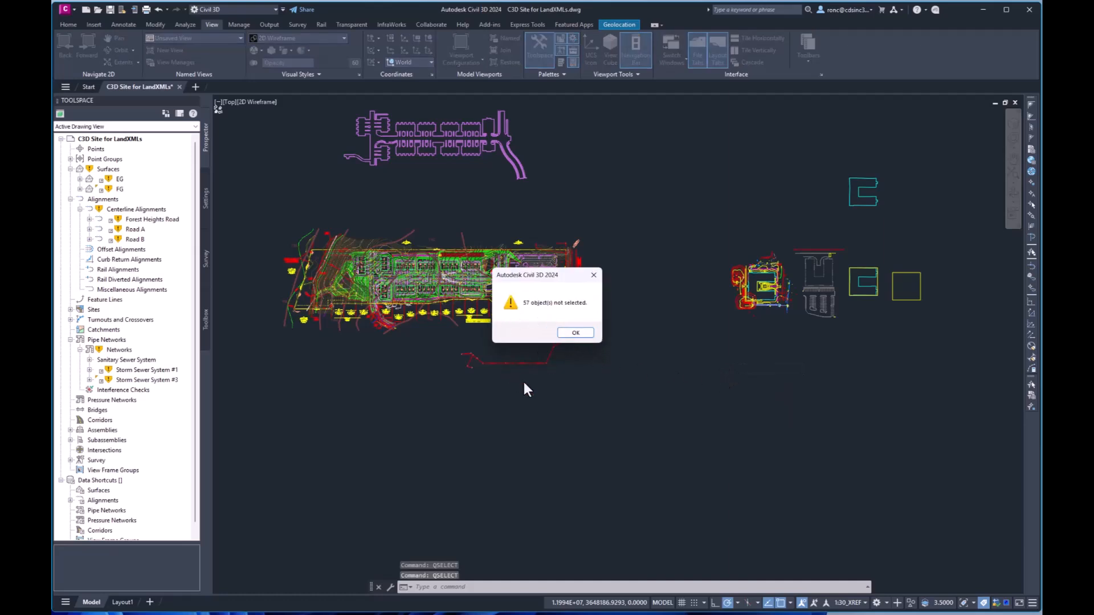
left_click(569, 332)
left_click(702, 162)
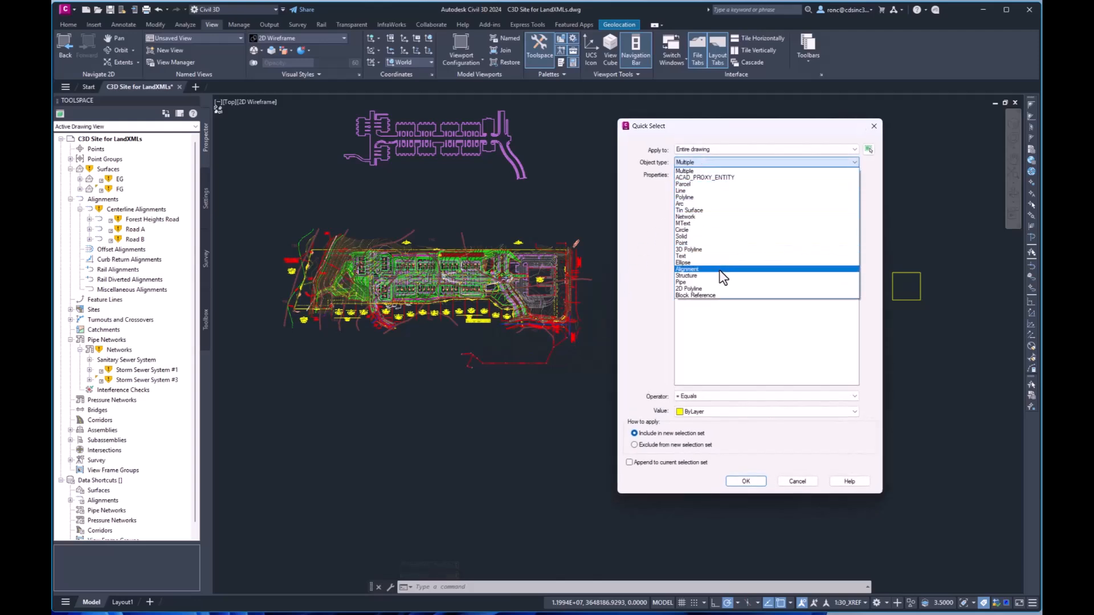
left_click(689, 282)
left_click(716, 399)
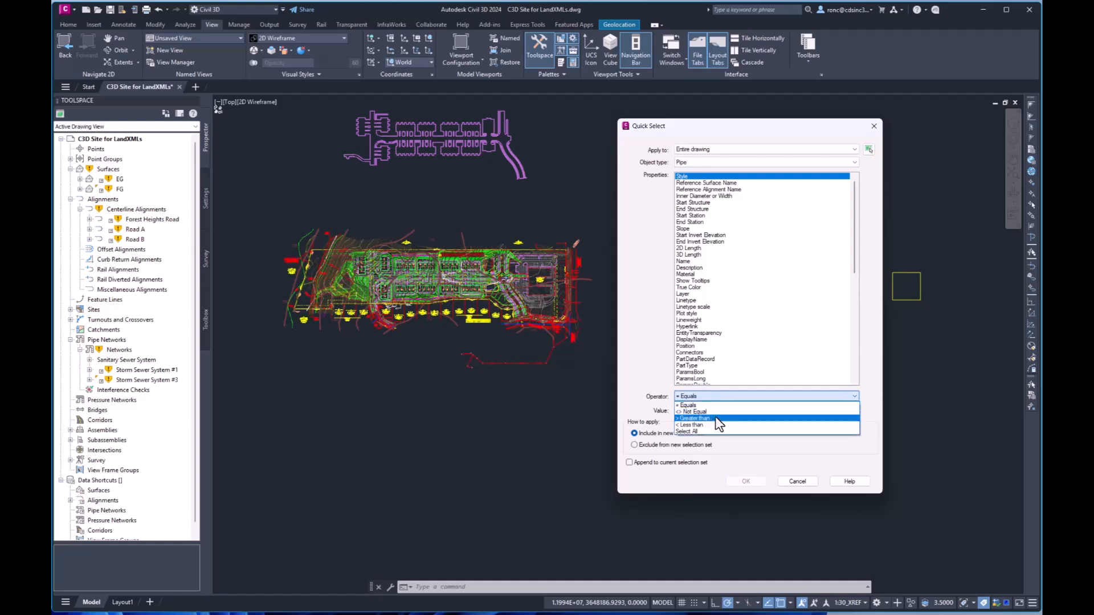
left_click(700, 434)
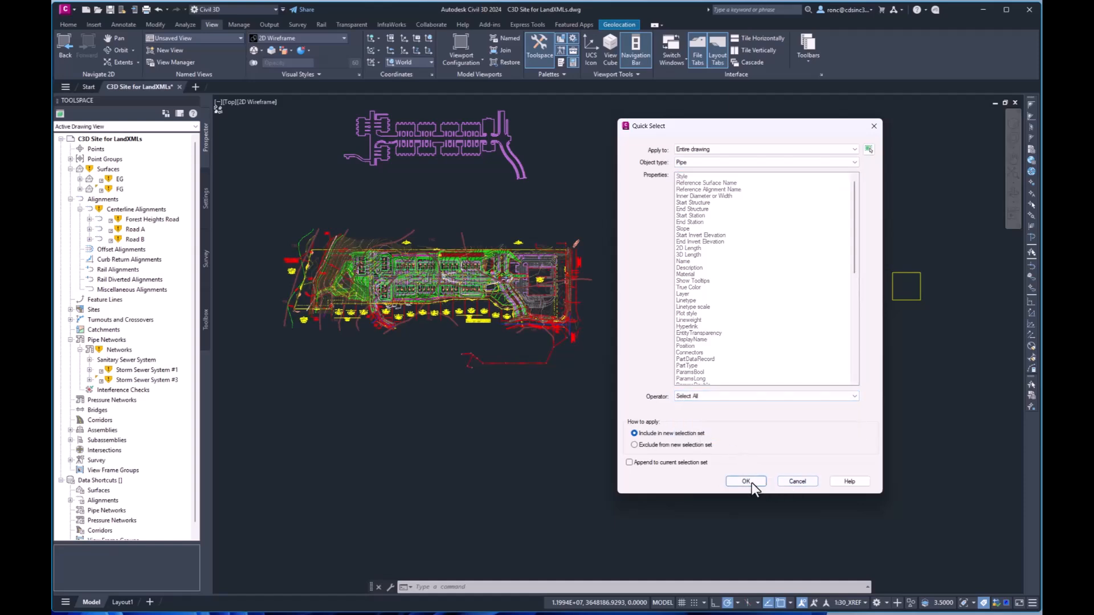
left_click(747, 482)
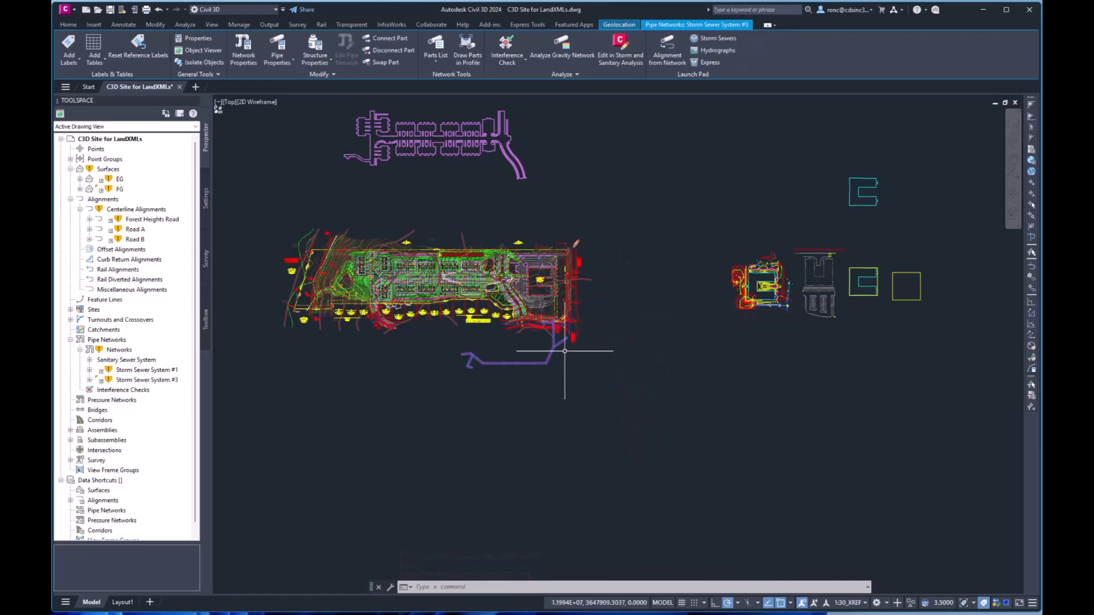
right_click(633, 285)
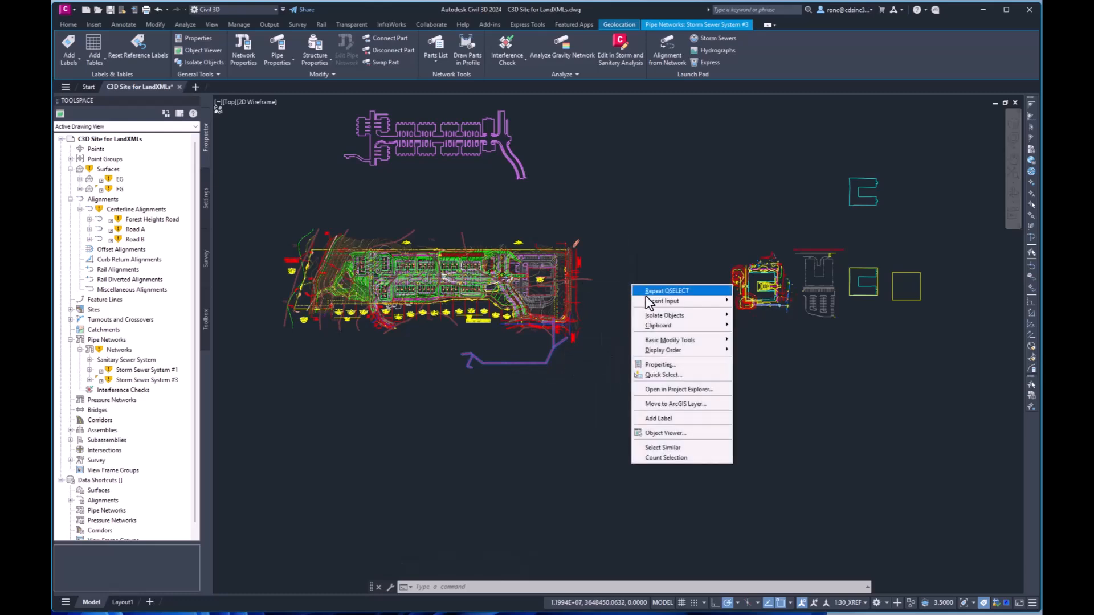
mouse_move(648, 302)
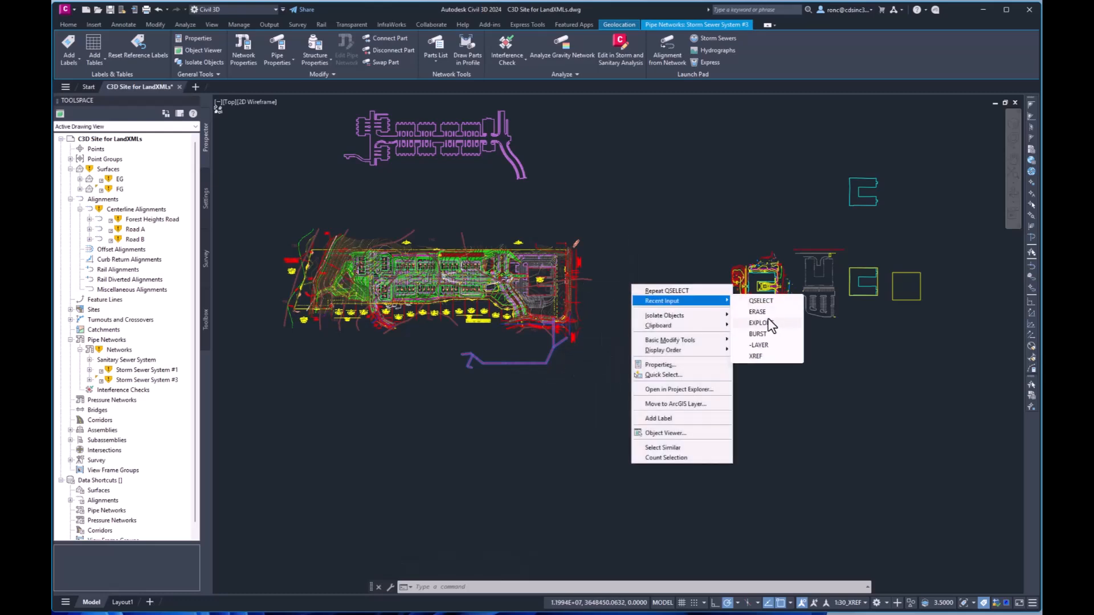
left_click(764, 324)
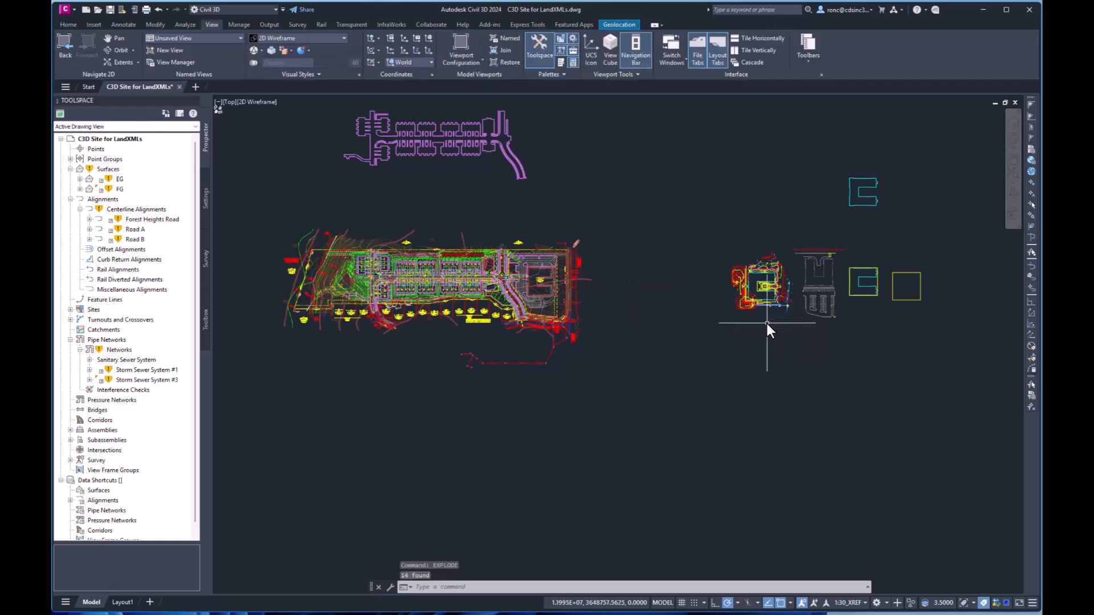
Quick-select every Structure in the entire drawing with the Select All operator and explode them.
right_click(637, 260)
mouse_move(644, 277)
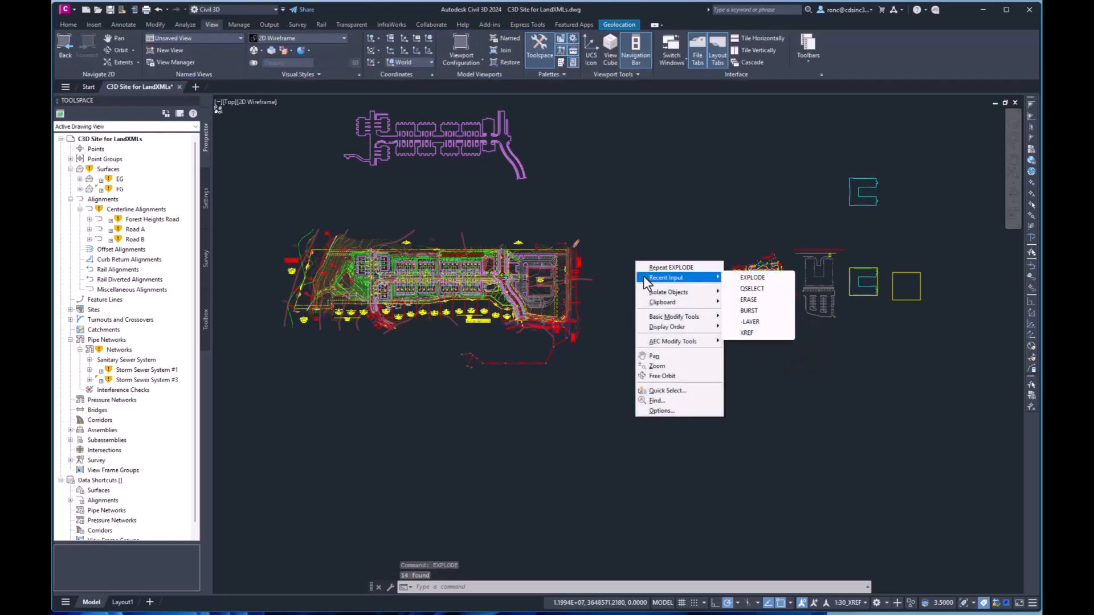
left_click(753, 288)
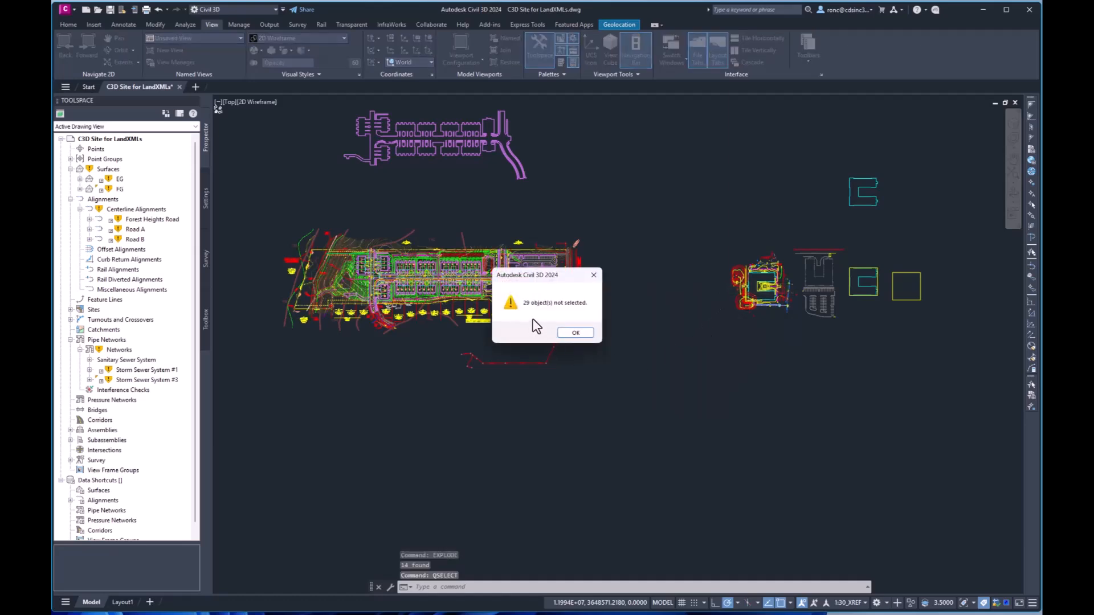
left_click(574, 333)
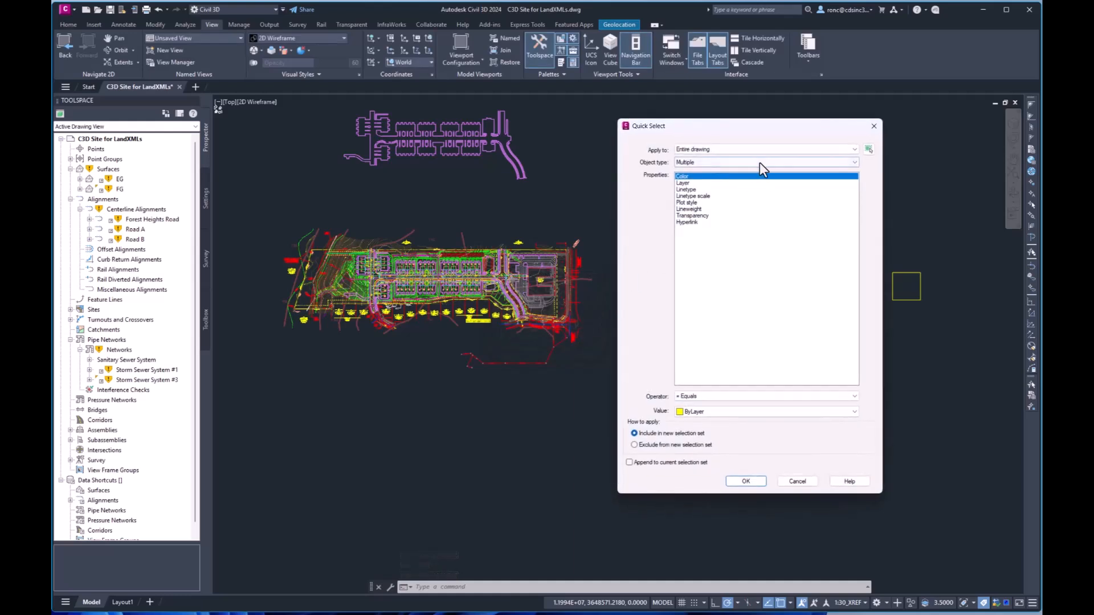
left_click(760, 162)
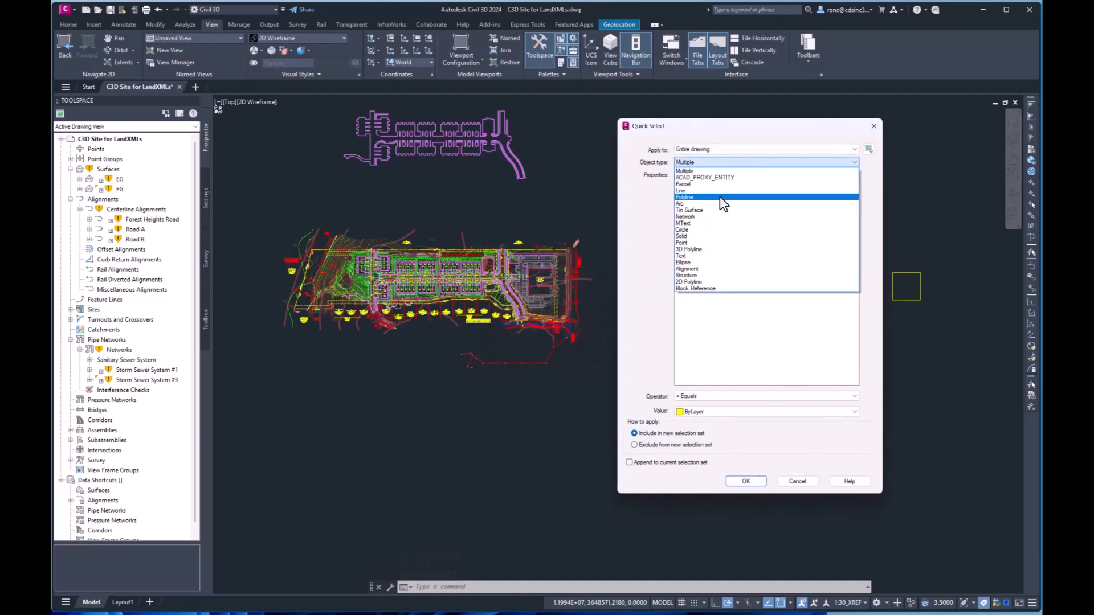
left_click(700, 277)
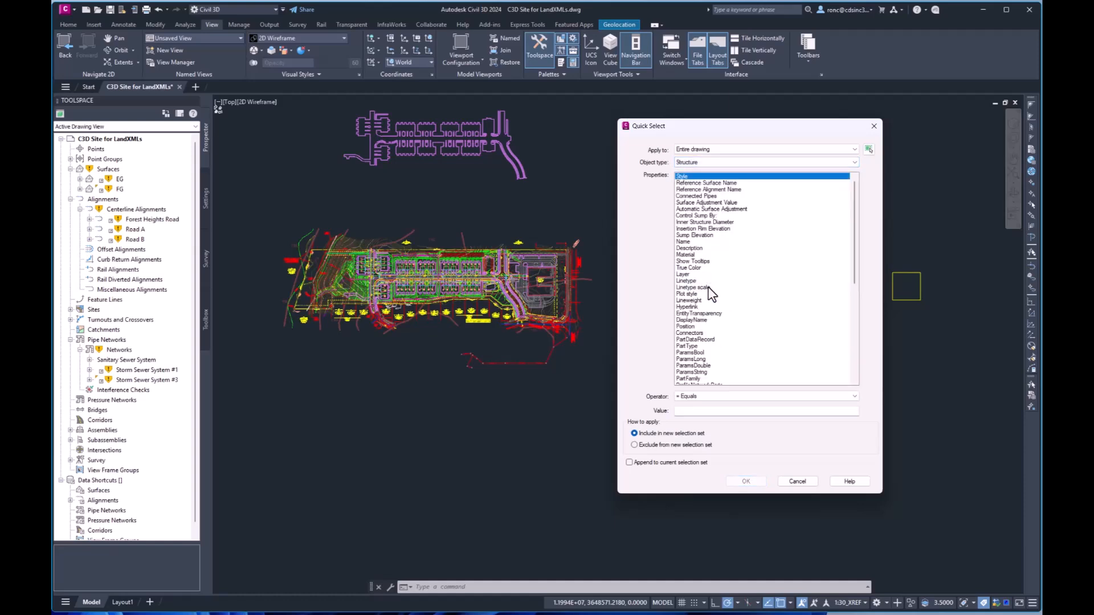
left_click(728, 399)
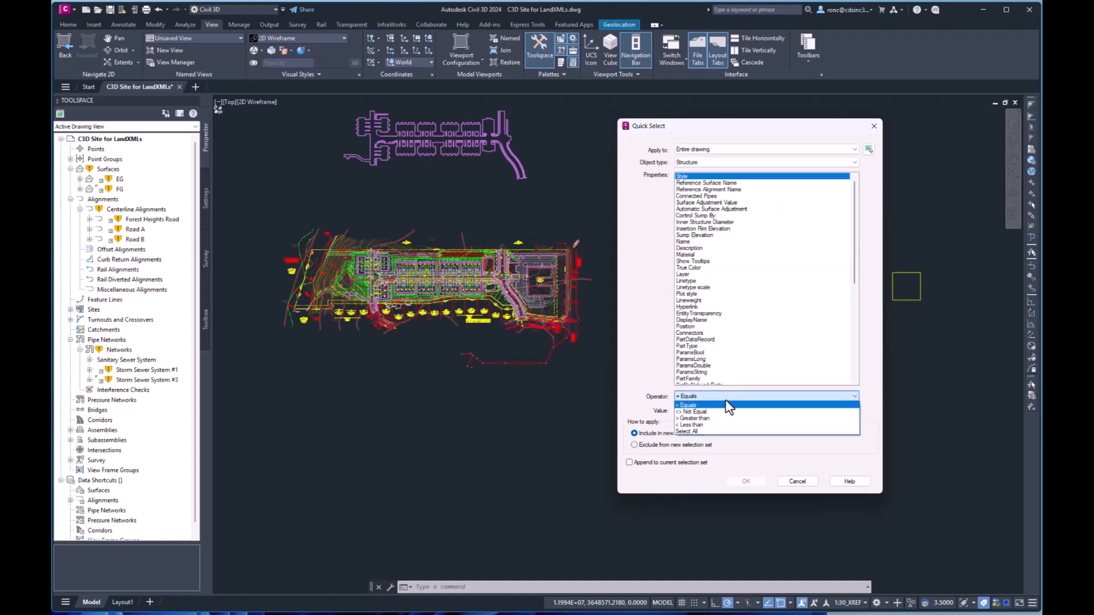
left_click(705, 433)
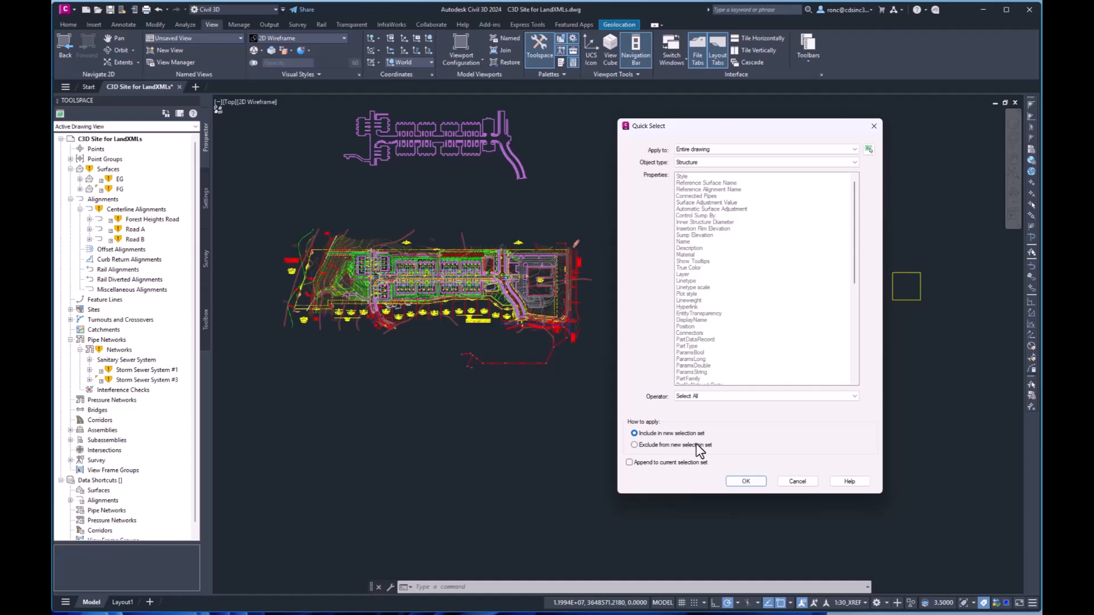
left_click(746, 482)
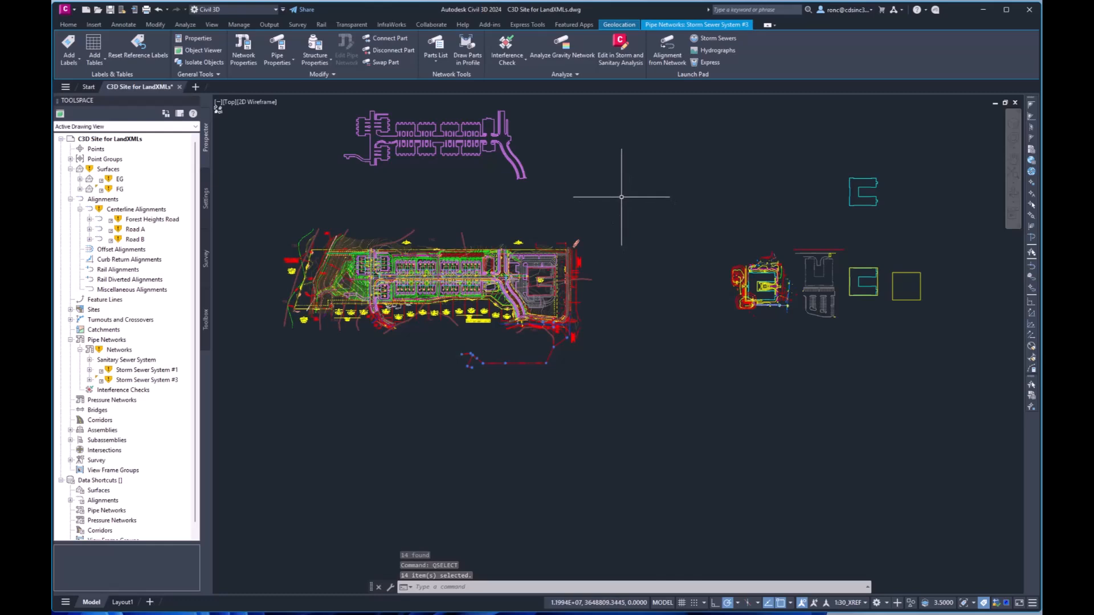
right_click(621, 197)
mouse_move(638, 215)
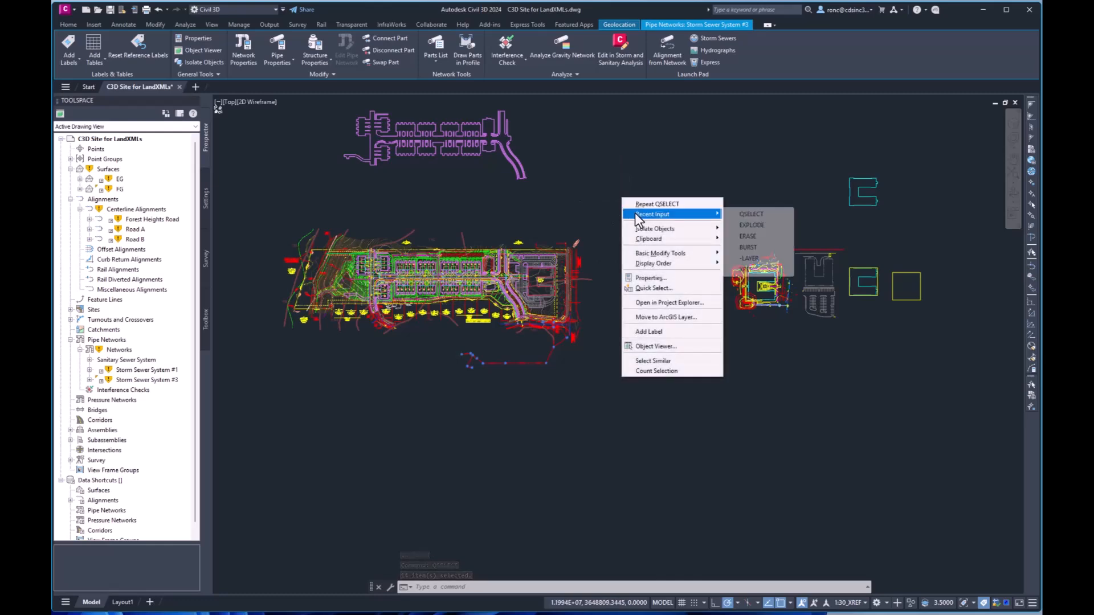
left_click(750, 225)
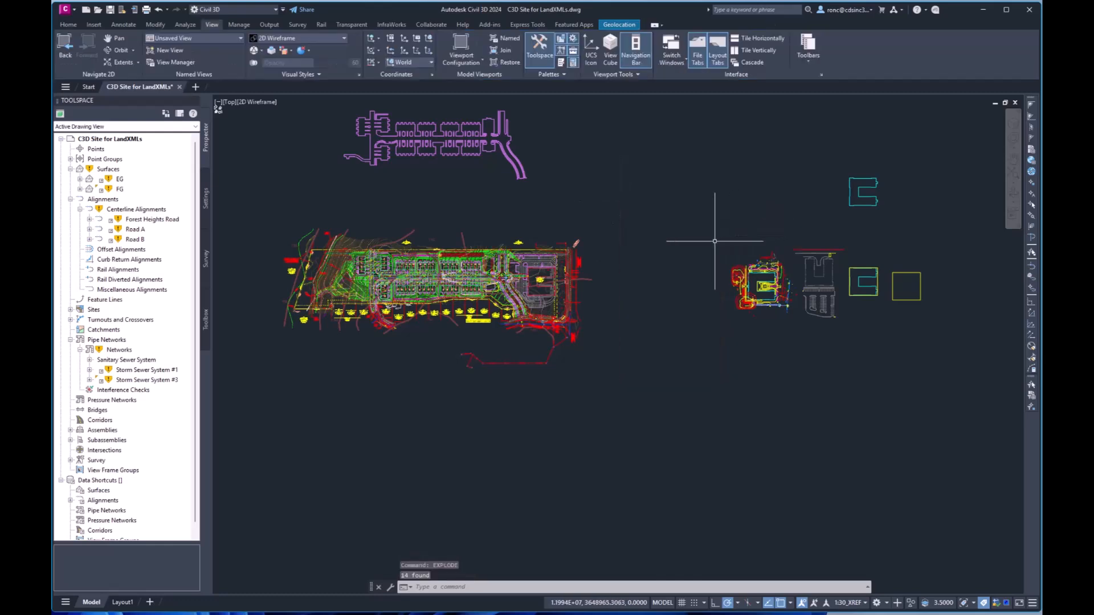
Quick-select every Alignment in the entire drawing with the Select All operator and explode them.
right_click(653, 240)
mouse_move(674, 262)
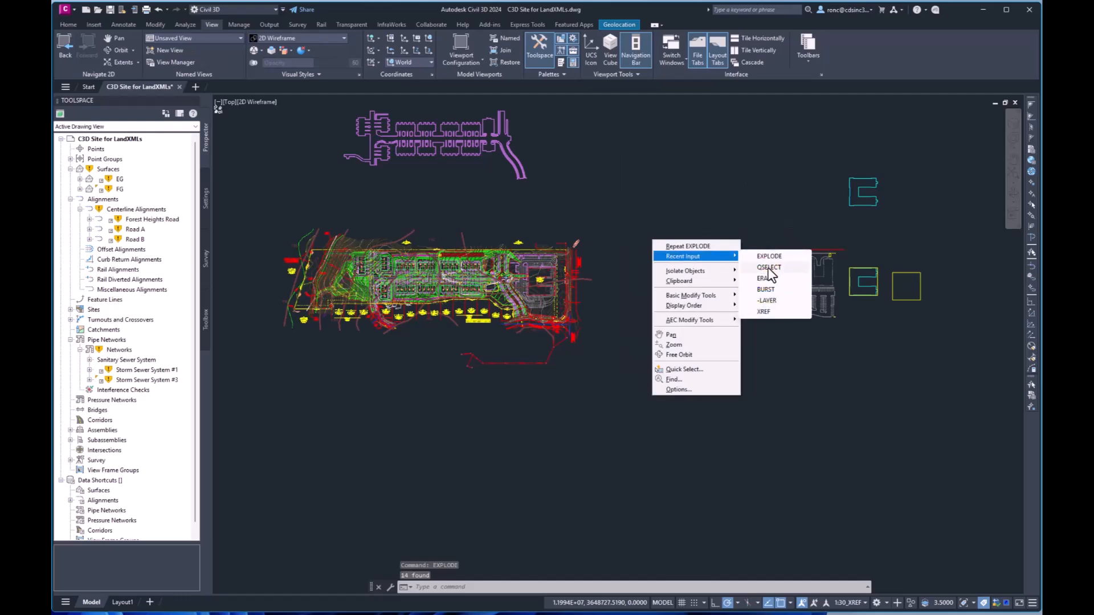
left_click(770, 279)
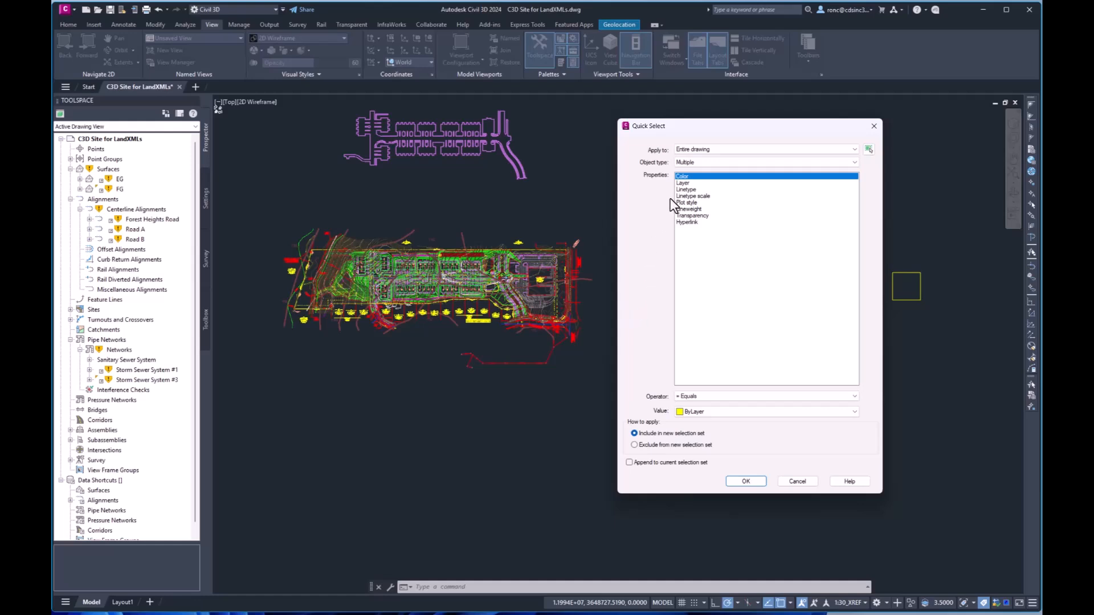
left_click(848, 162)
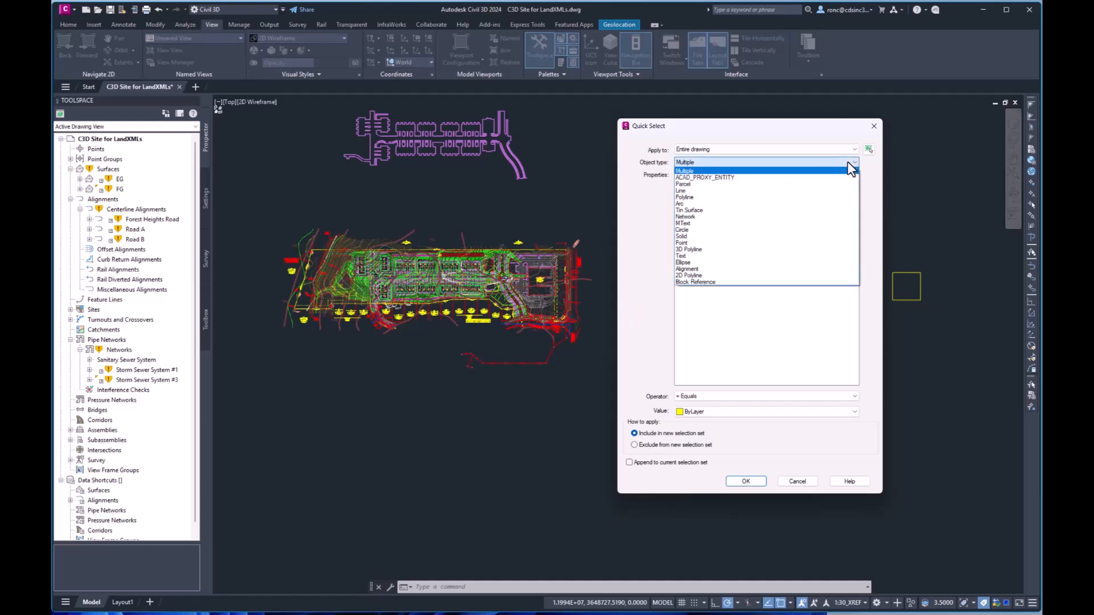
left_click(686, 269)
left_click(720, 395)
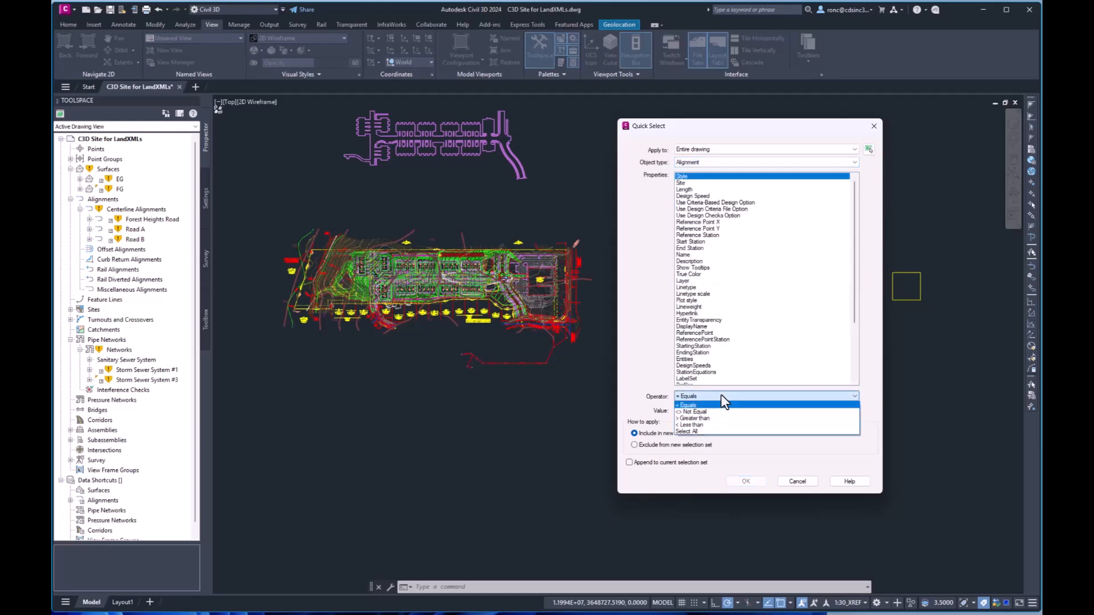
left_click(686, 432)
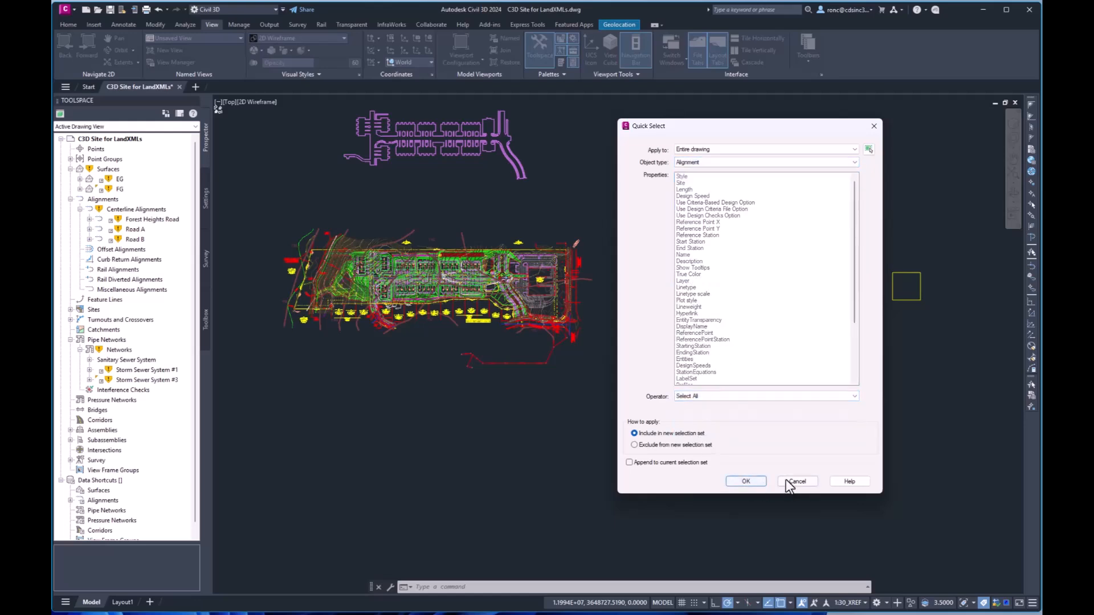
left_click(751, 482)
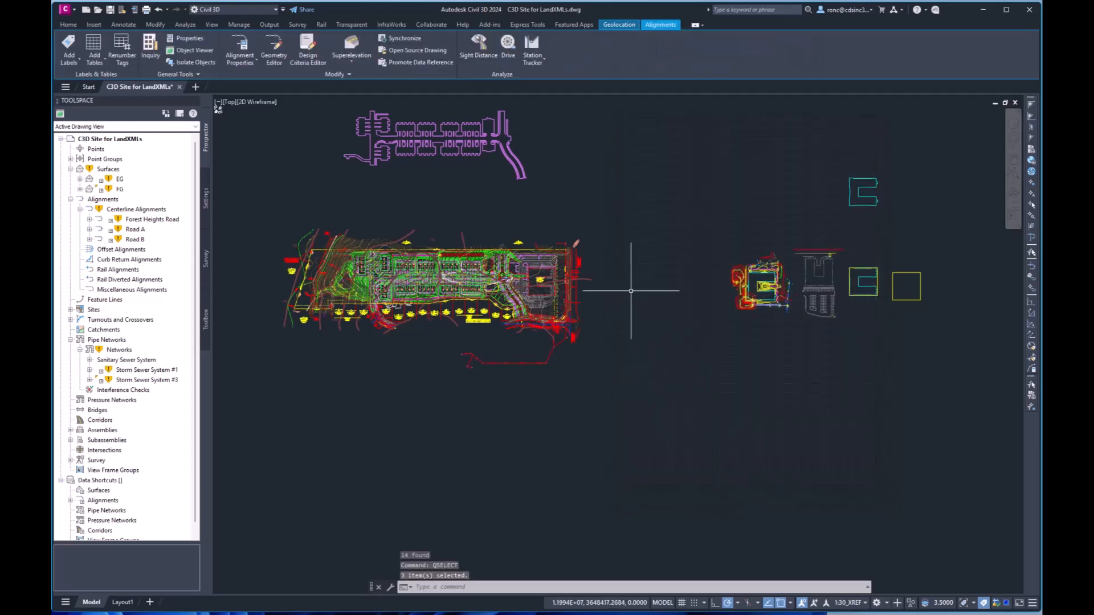
right_click(626, 223)
mouse_move(656, 238)
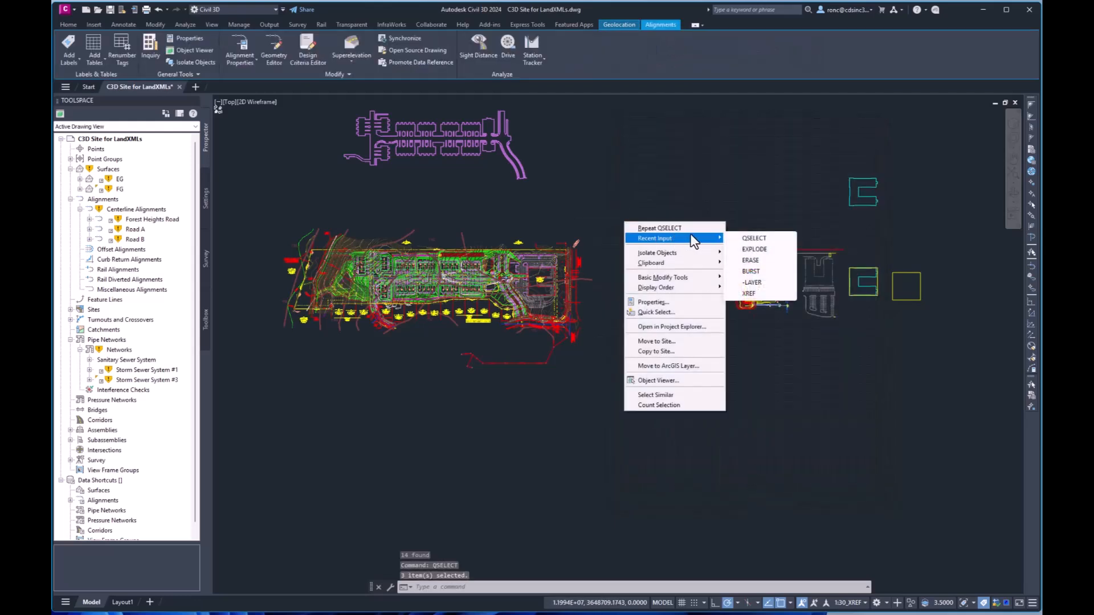
left_click(751, 249)
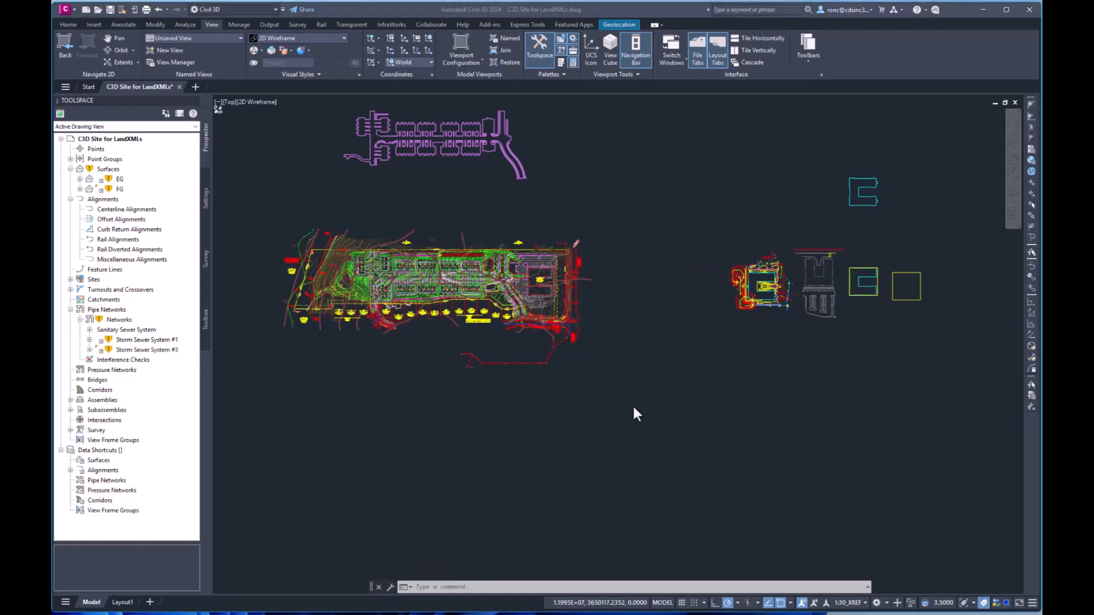
Quick-select every Tin Surface in the entire drawing with the Select All operator and explode them.
right_click(618, 392)
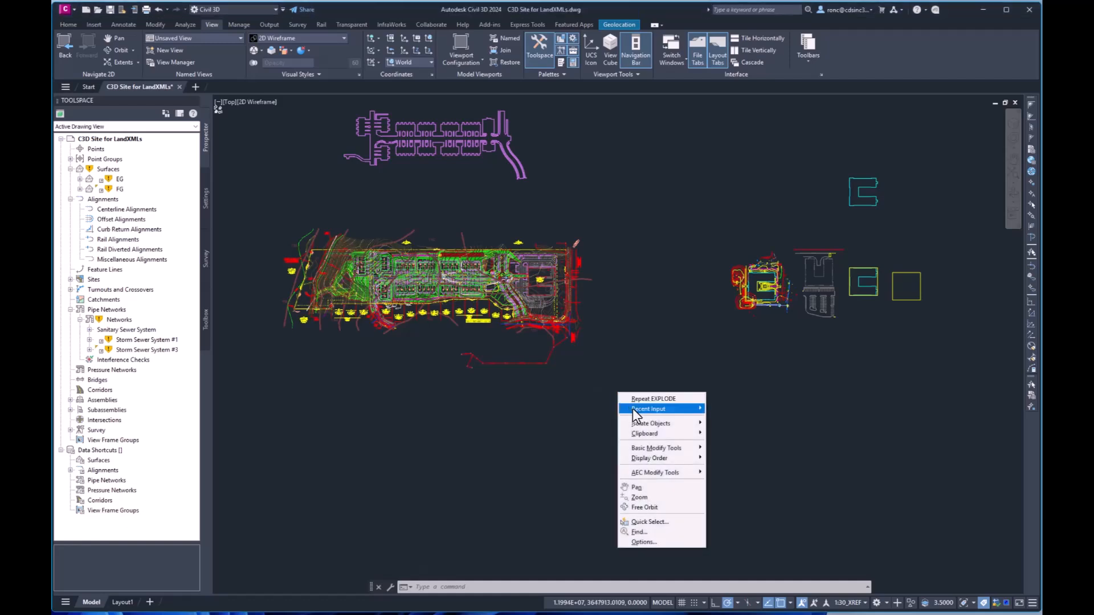
mouse_move(633, 409)
left_click(744, 419)
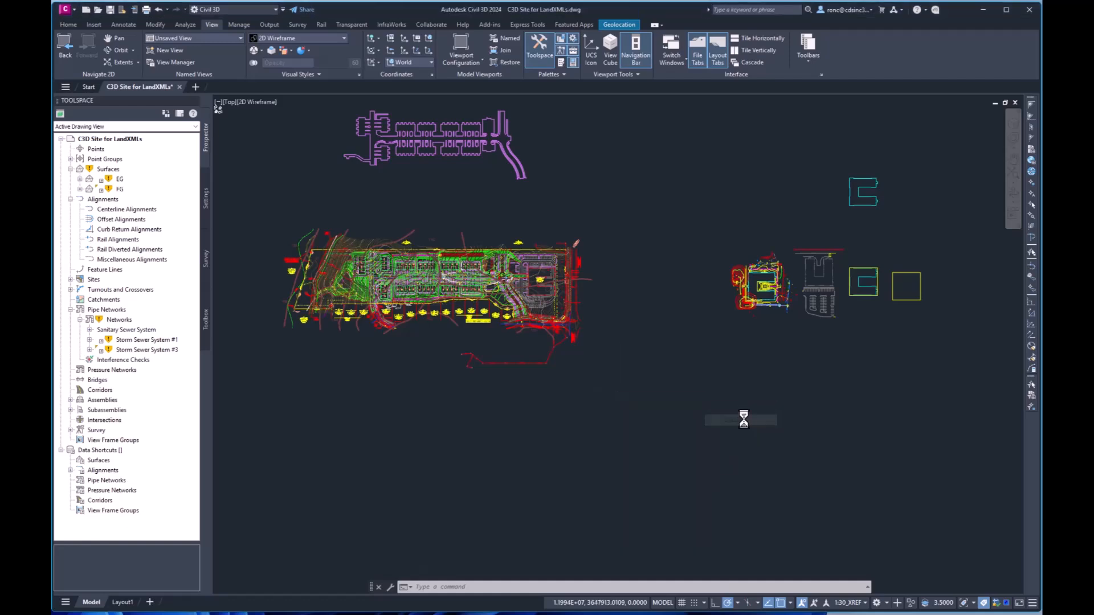
left_click(712, 163)
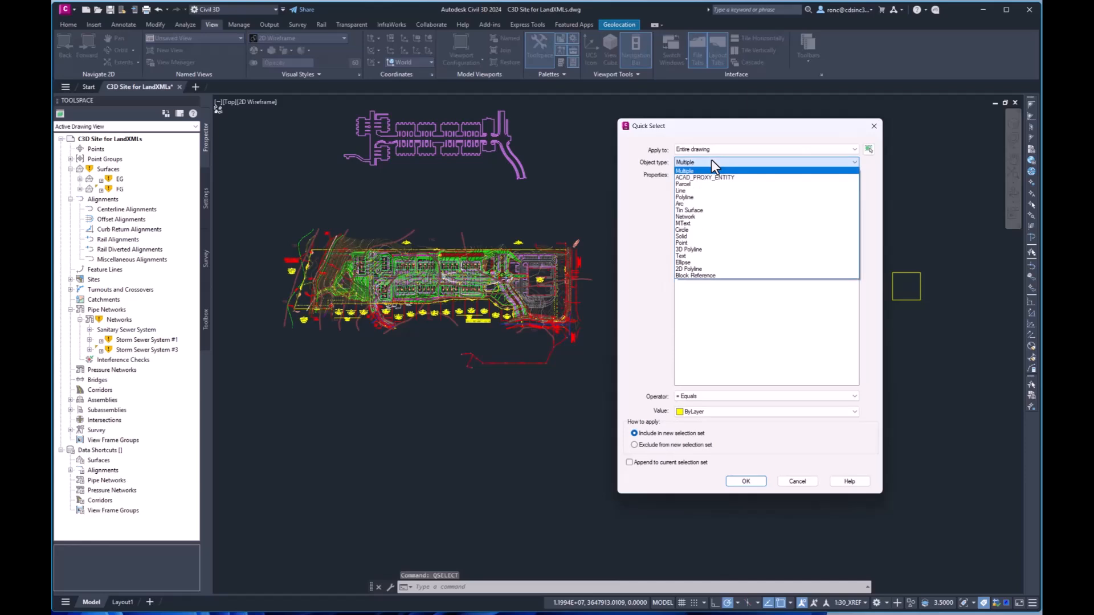
left_click(692, 211)
left_click(713, 397)
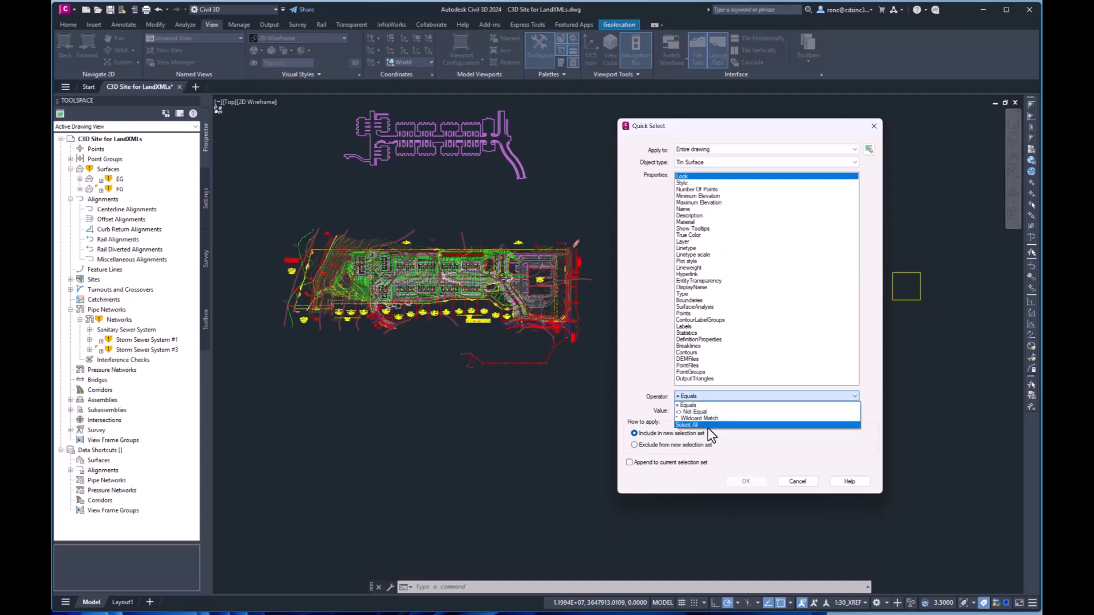
left_click(703, 425)
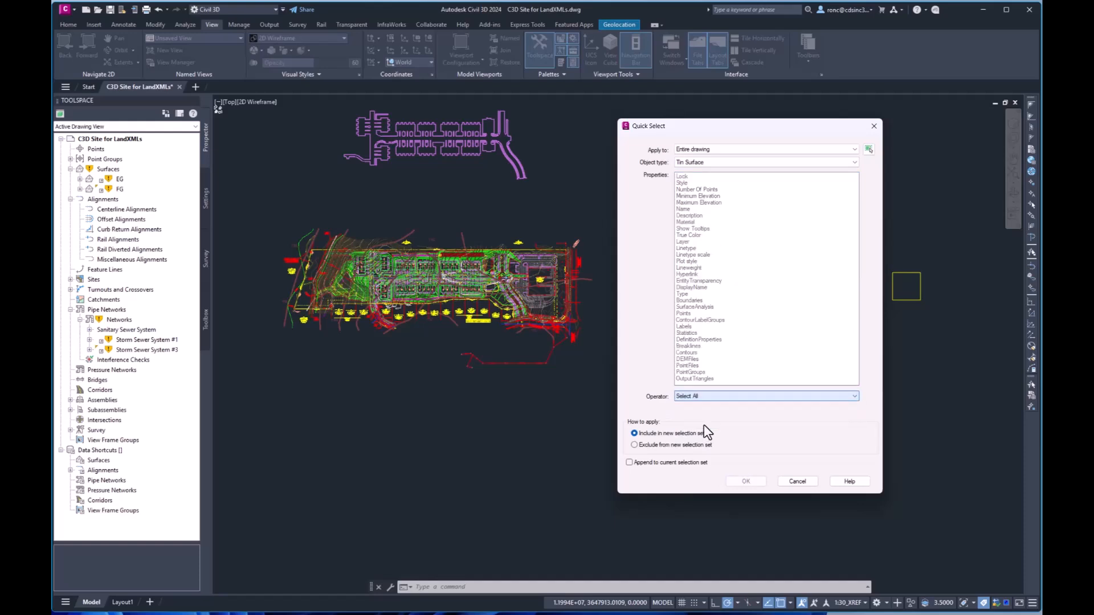
left_click(745, 481)
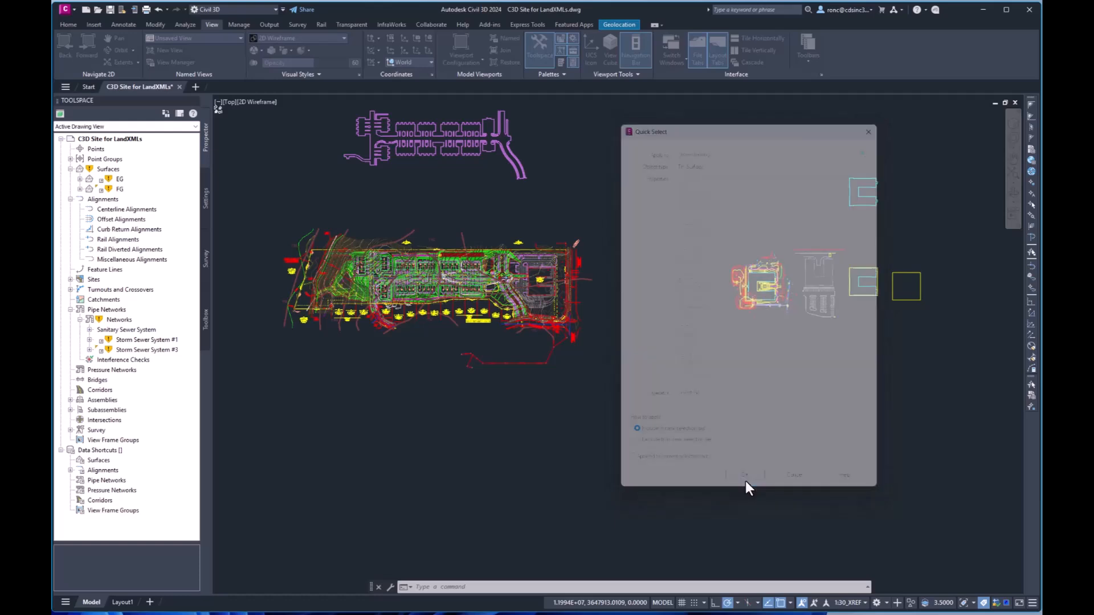
right_click(592, 196)
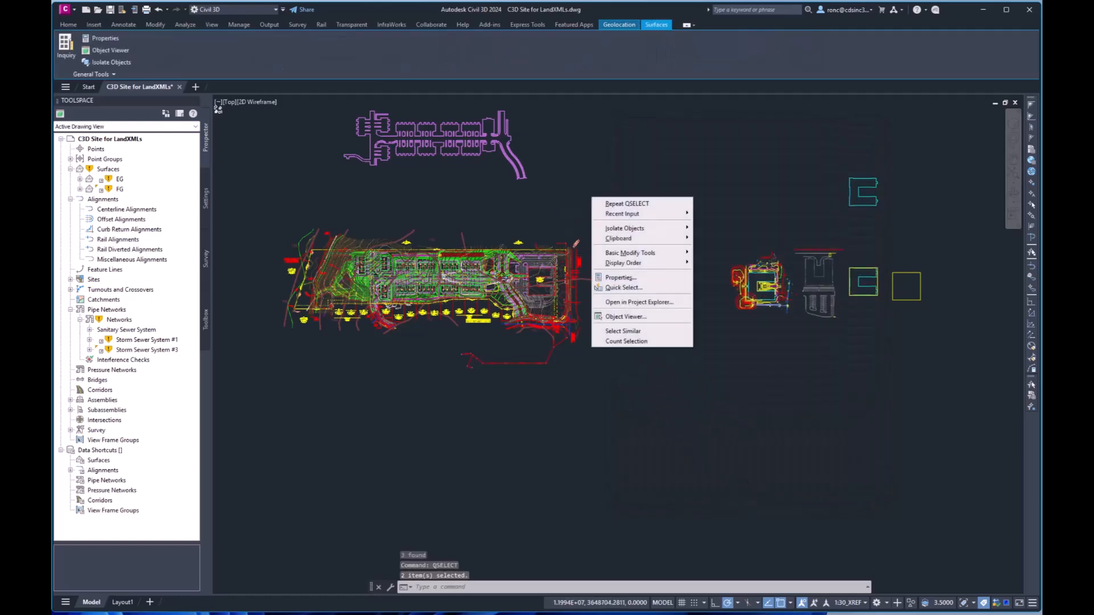
mouse_move(633, 213)
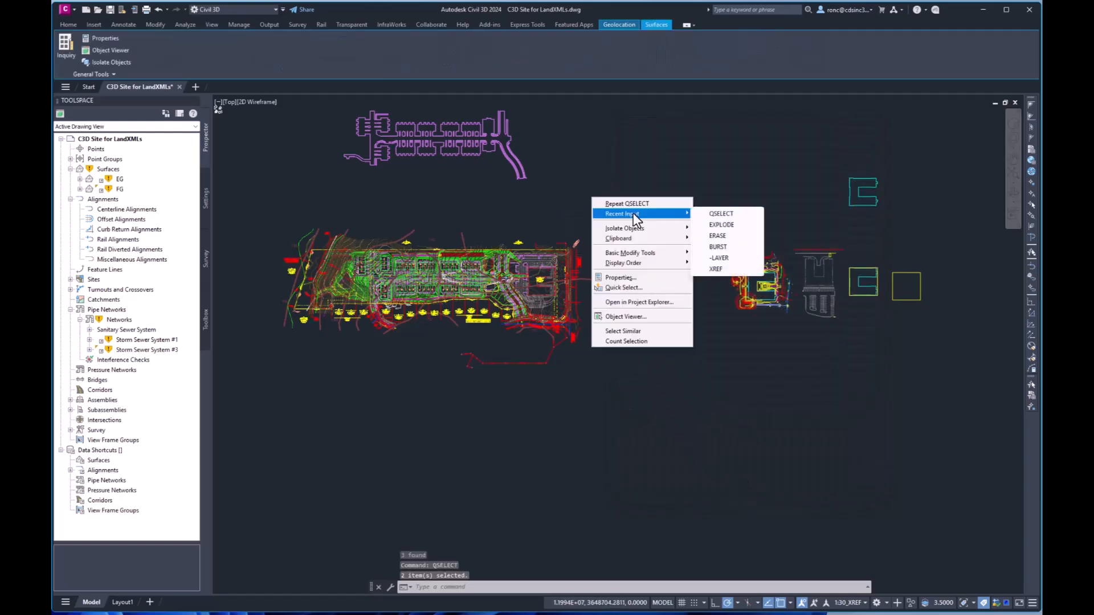
left_click(717, 224)
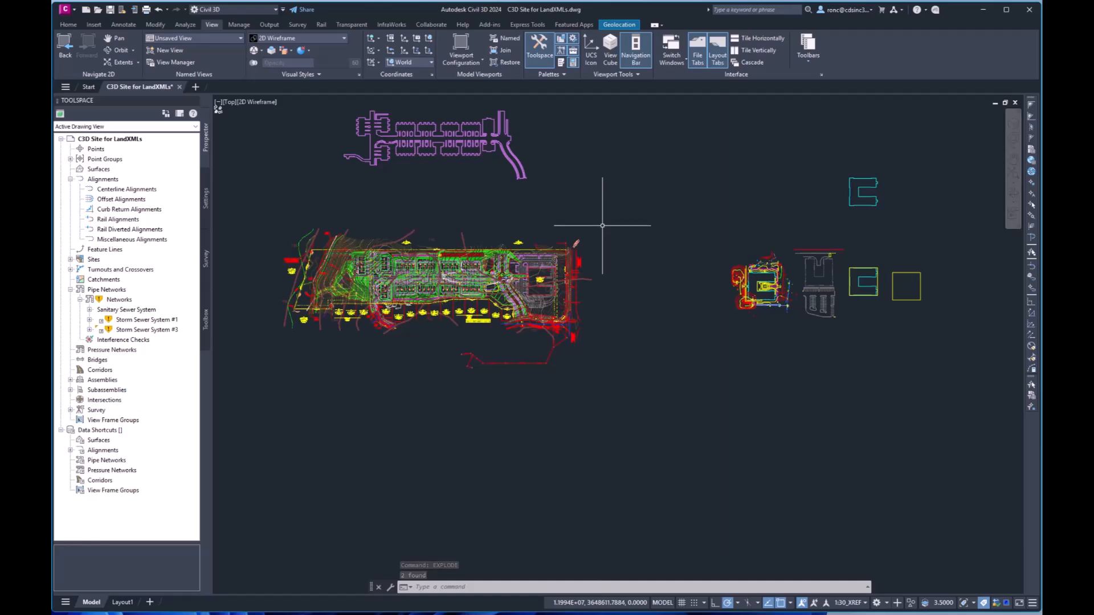
Try to quick-select the Block References in the entire drawing whose Color equals ByLayer.
right_click(603, 225)
mouse_move(615, 245)
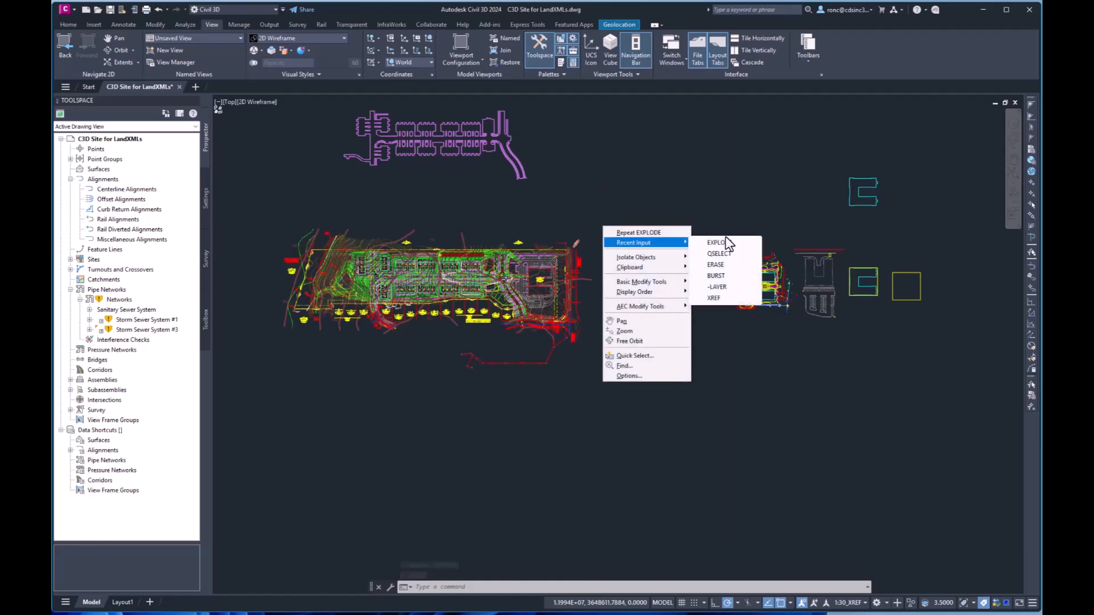
left_click(716, 254)
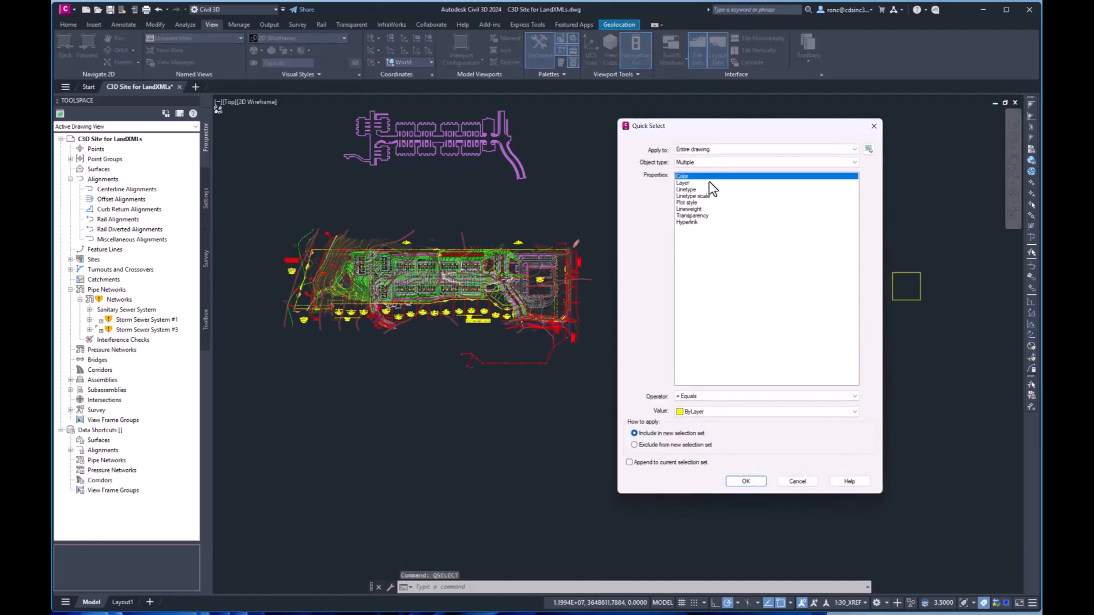
left_click(708, 162)
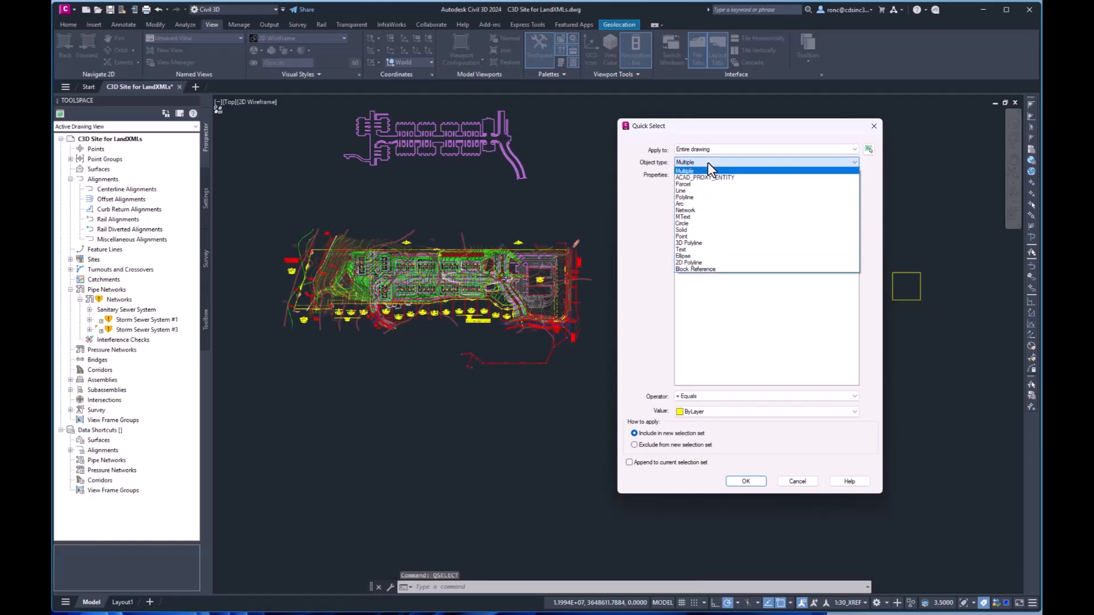
left_click(710, 268)
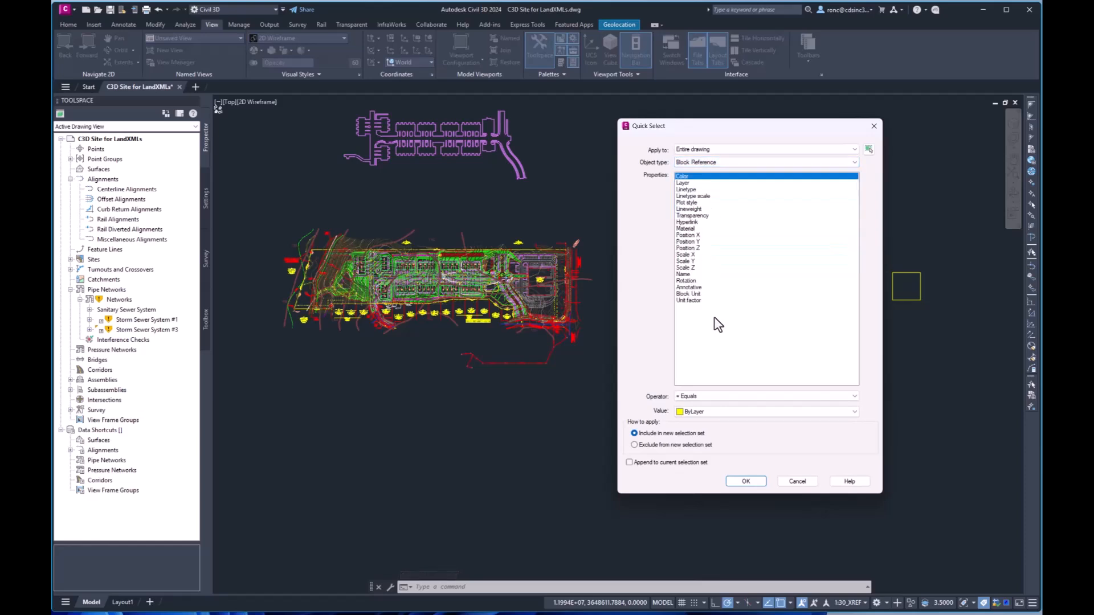
left_click(746, 481)
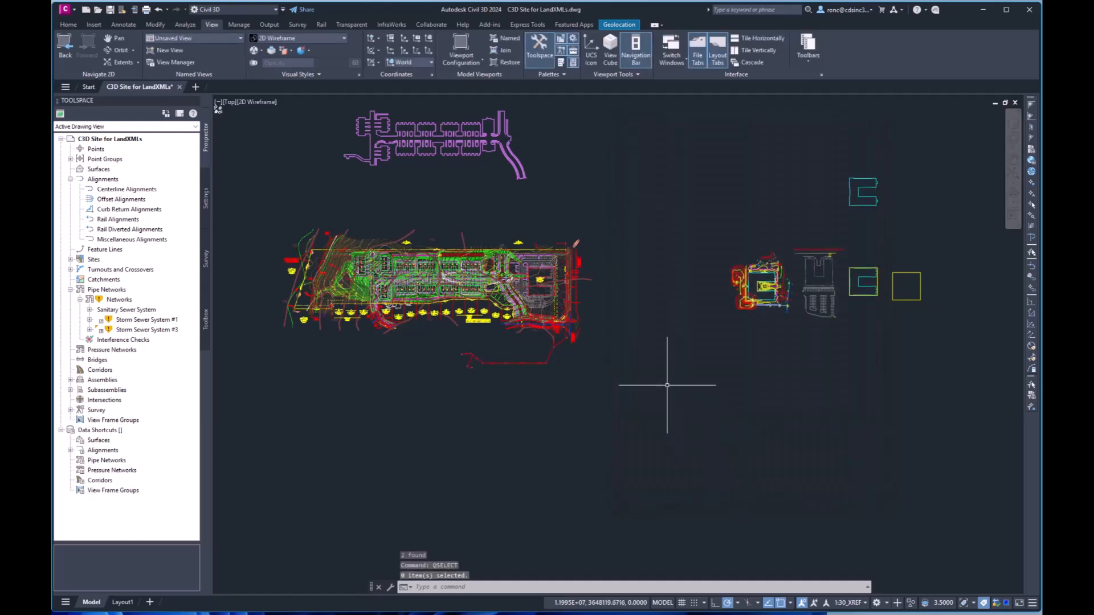
Quick-select every Block Reference in the entire drawing with the Select All operator and burst them.
right_click(624, 219)
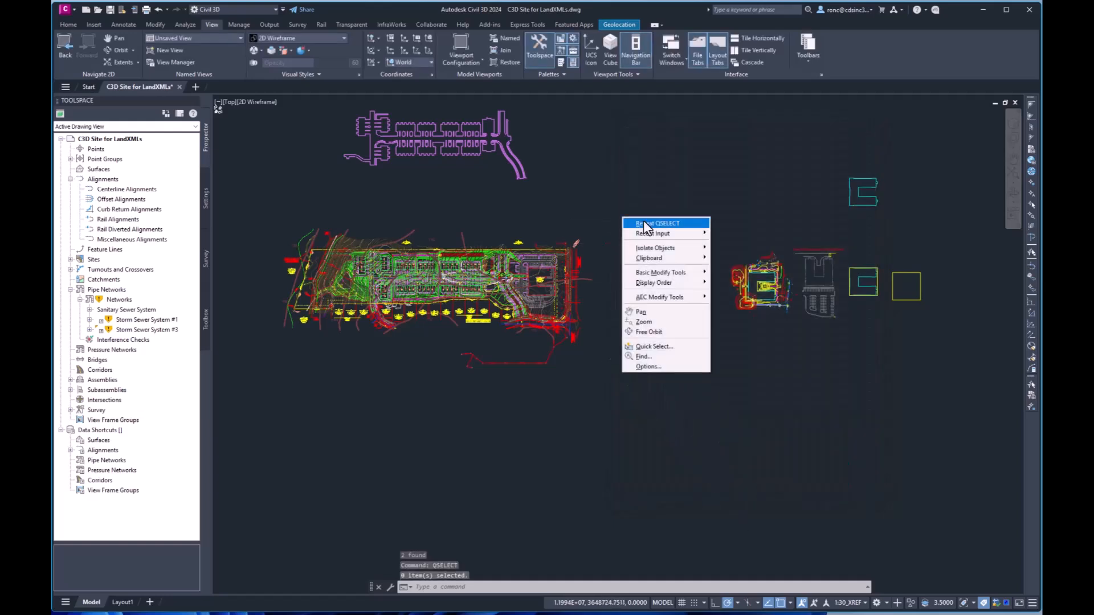
mouse_move(659, 233)
left_click(737, 235)
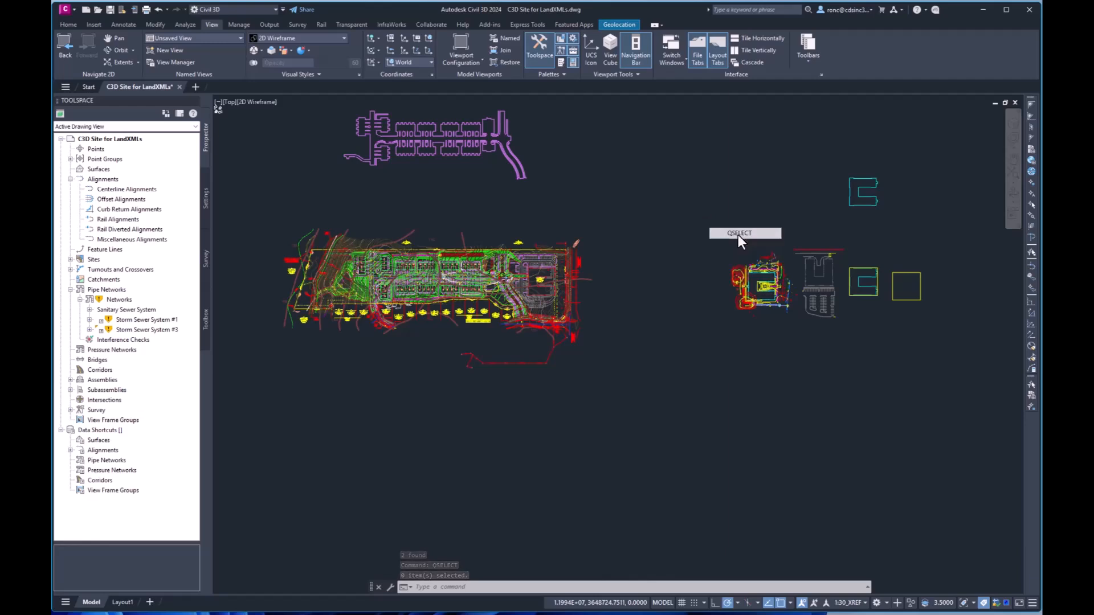
left_click(723, 164)
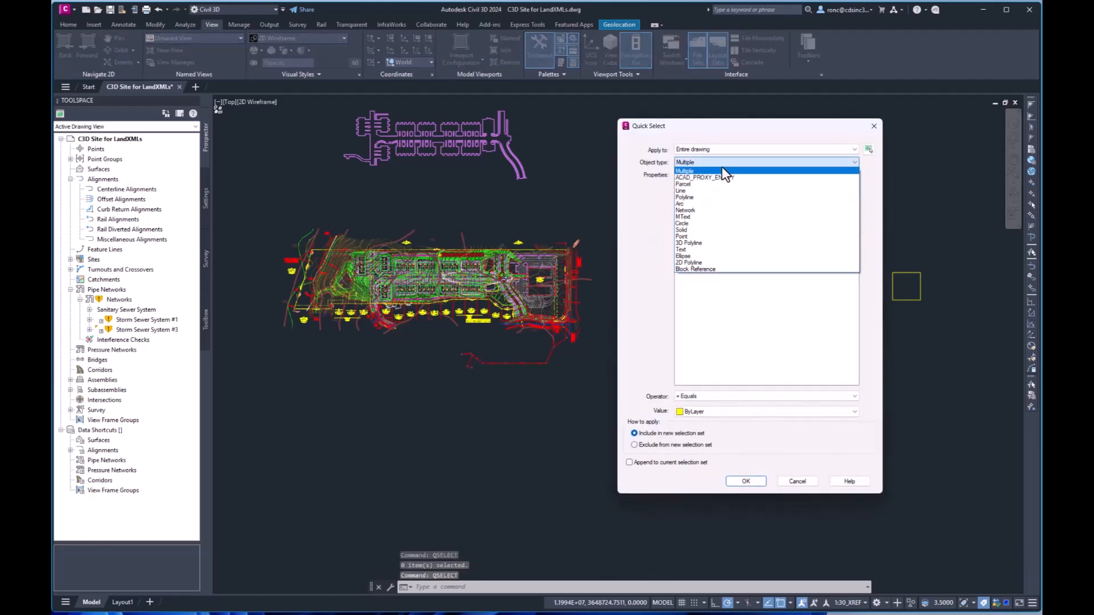
left_click(697, 269)
left_click(720, 395)
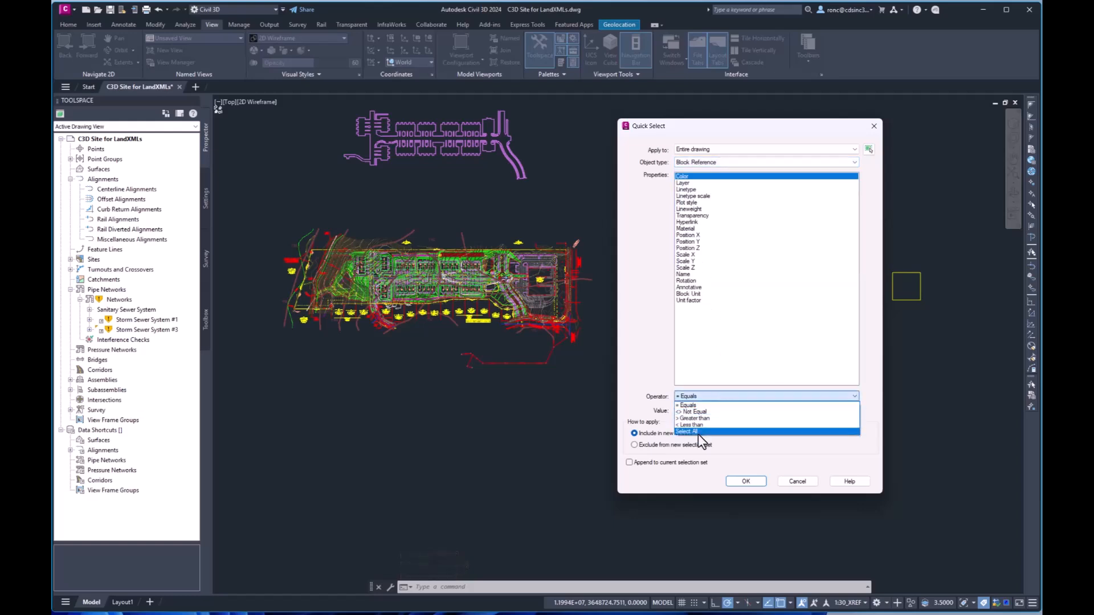
left_click(698, 432)
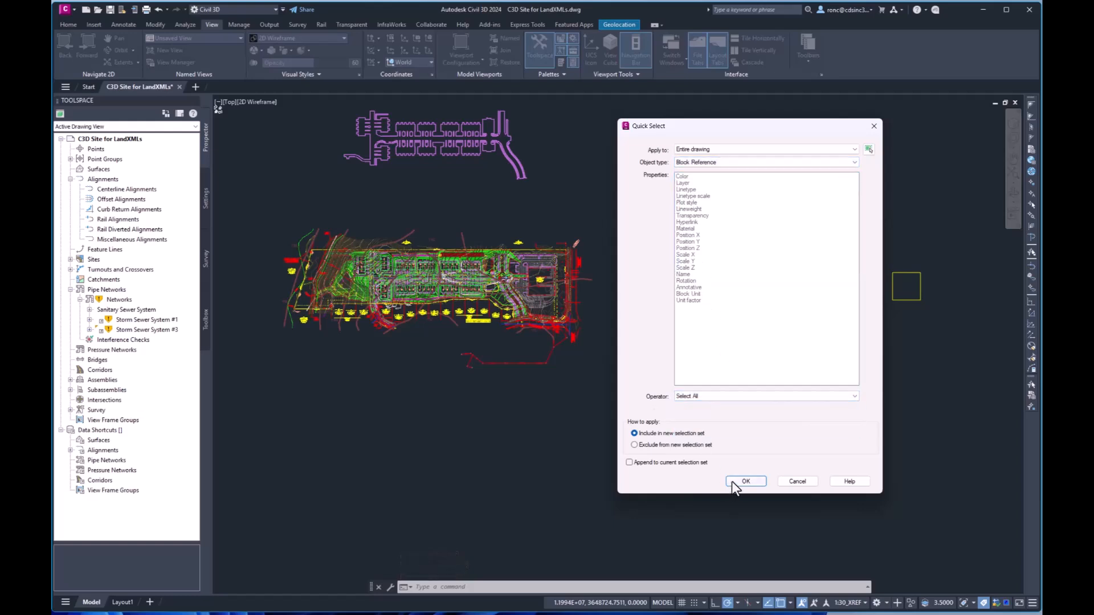
left_click(736, 480)
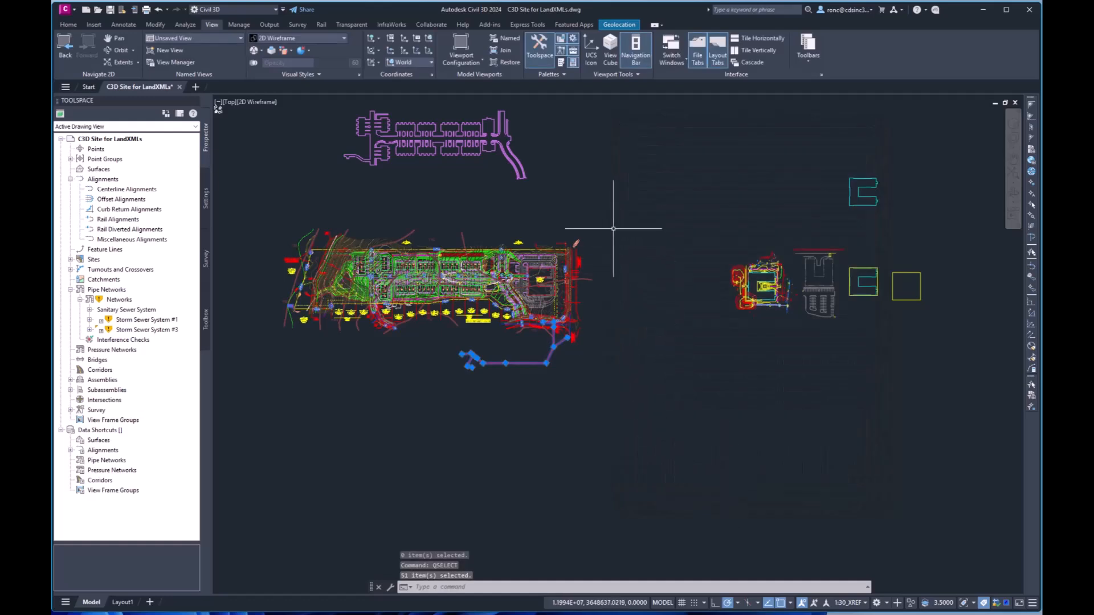
right_click(623, 198)
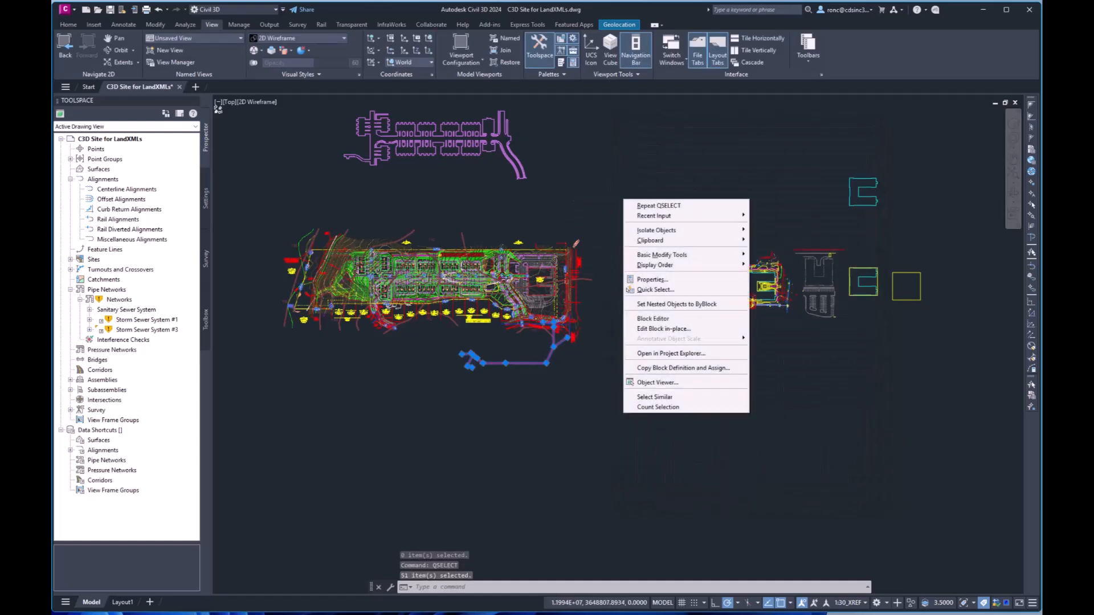
mouse_move(640, 214)
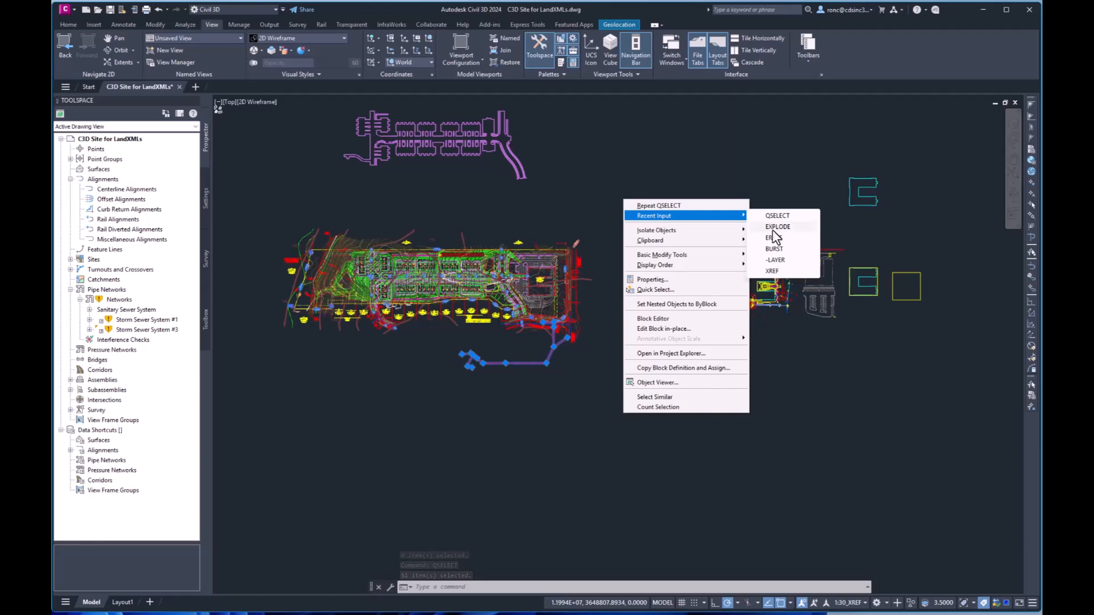
left_click(776, 250)
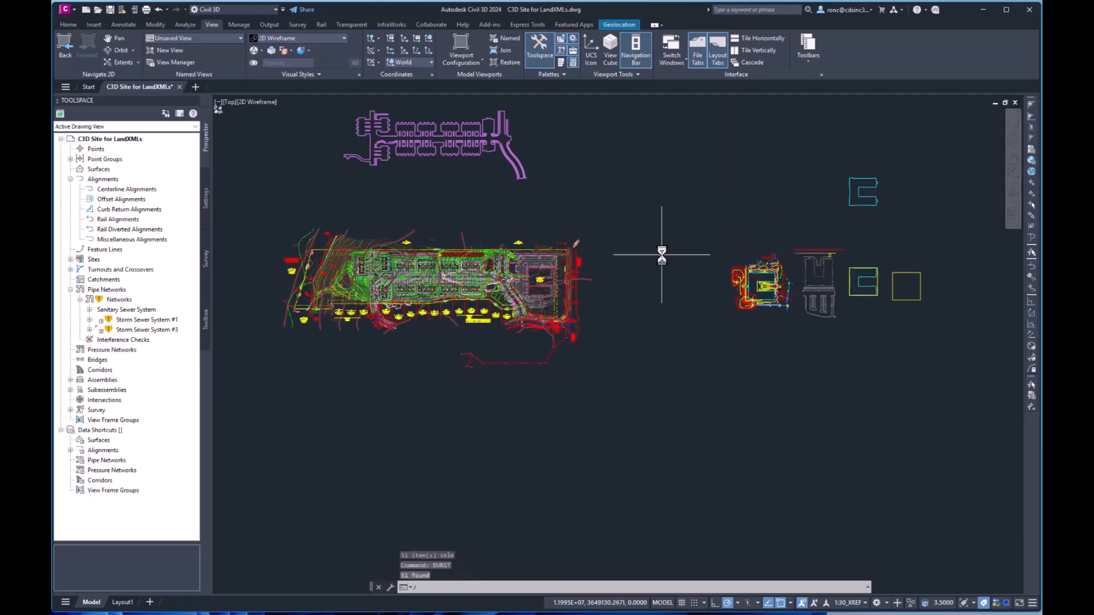
Quick-select every Leader in the entire drawing with the Select All operator and explode them.
right_click(617, 222)
mouse_move(633, 238)
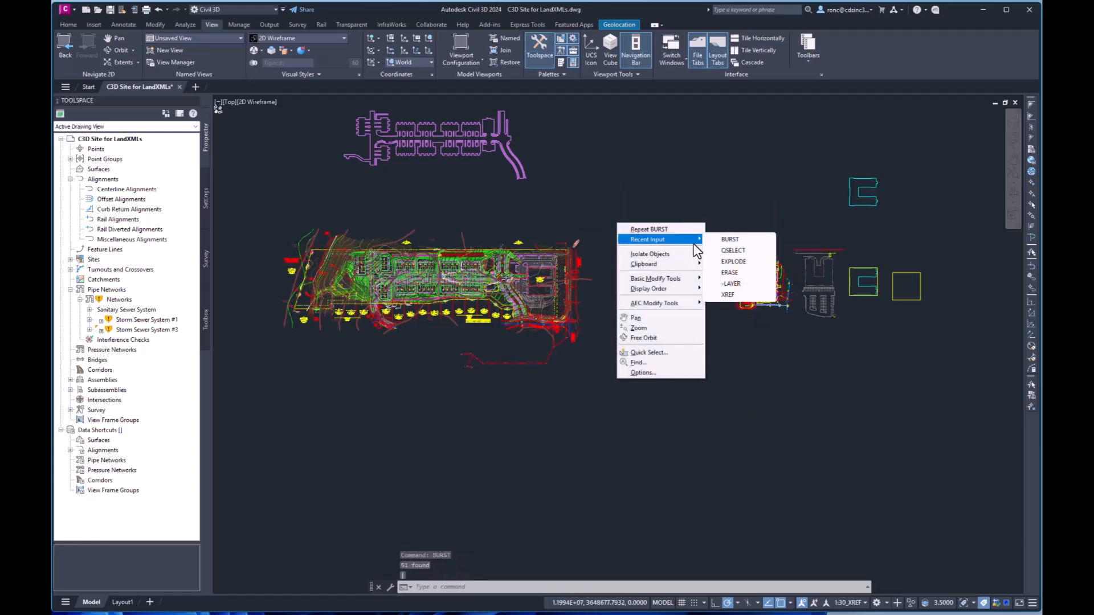
left_click(736, 251)
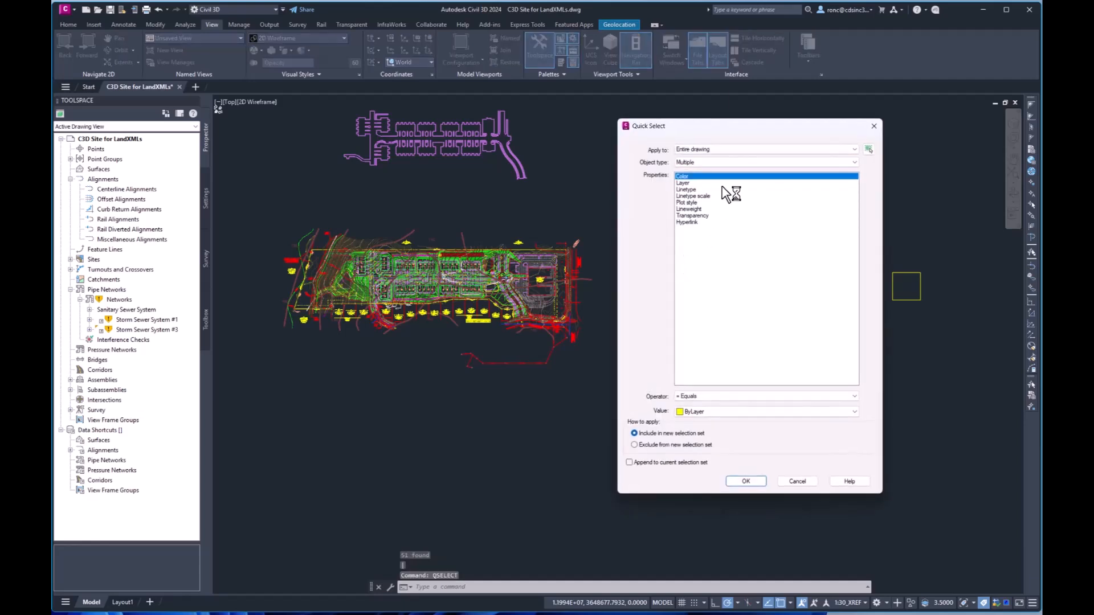
left_click(707, 162)
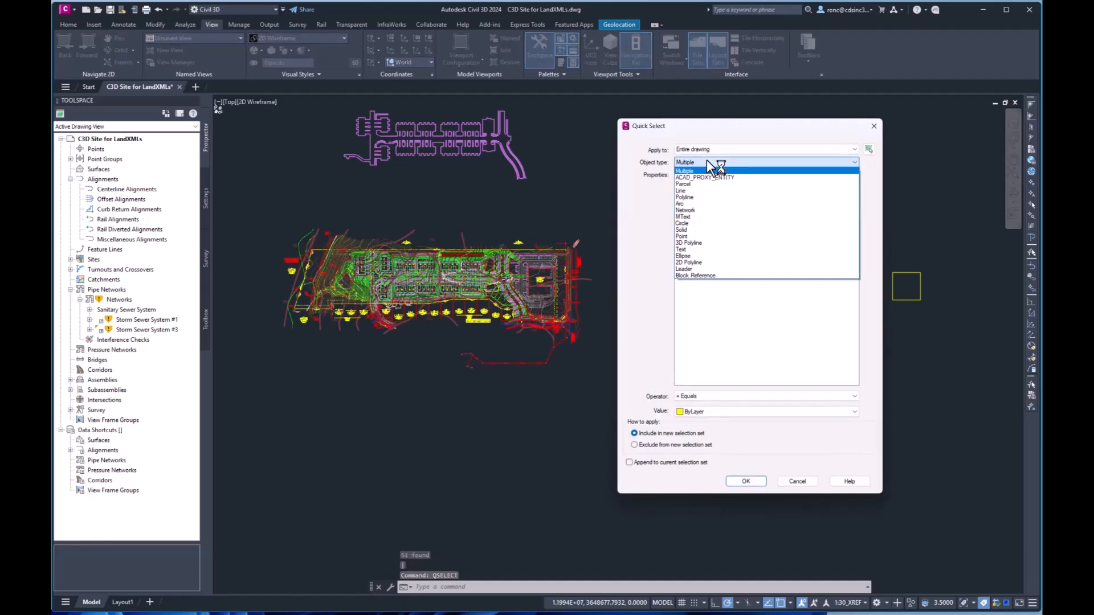
left_click(683, 268)
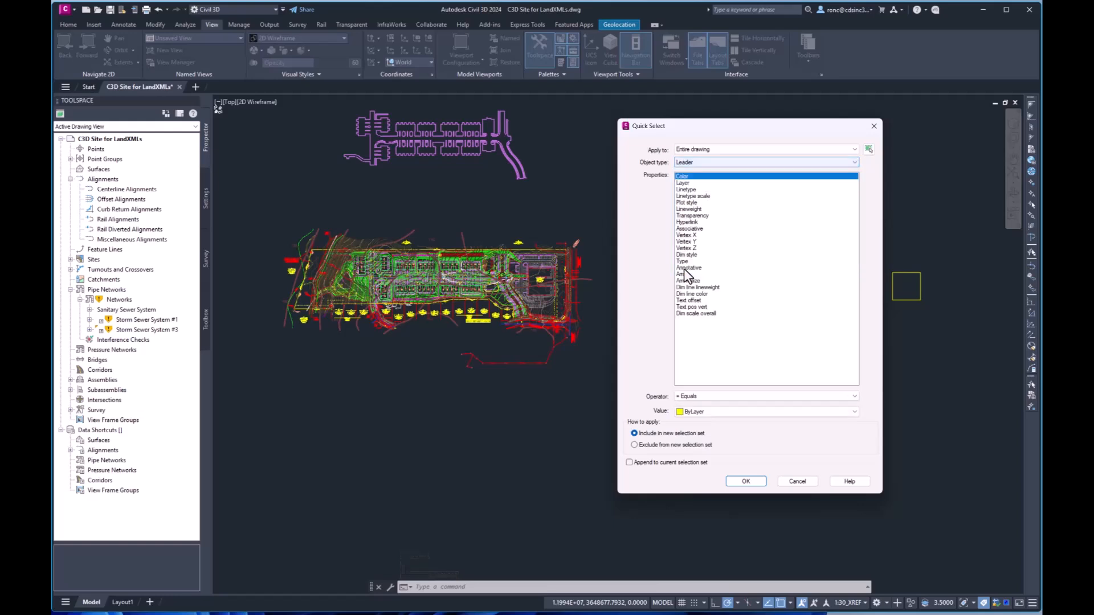
left_click(704, 399)
left_click(697, 430)
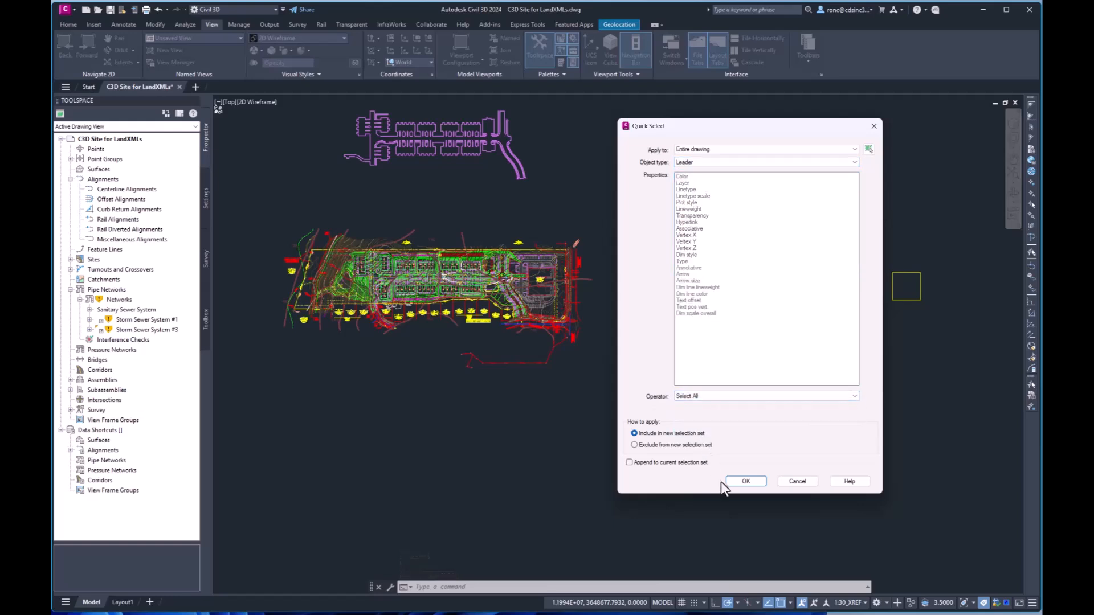
left_click(747, 482)
right_click(628, 234)
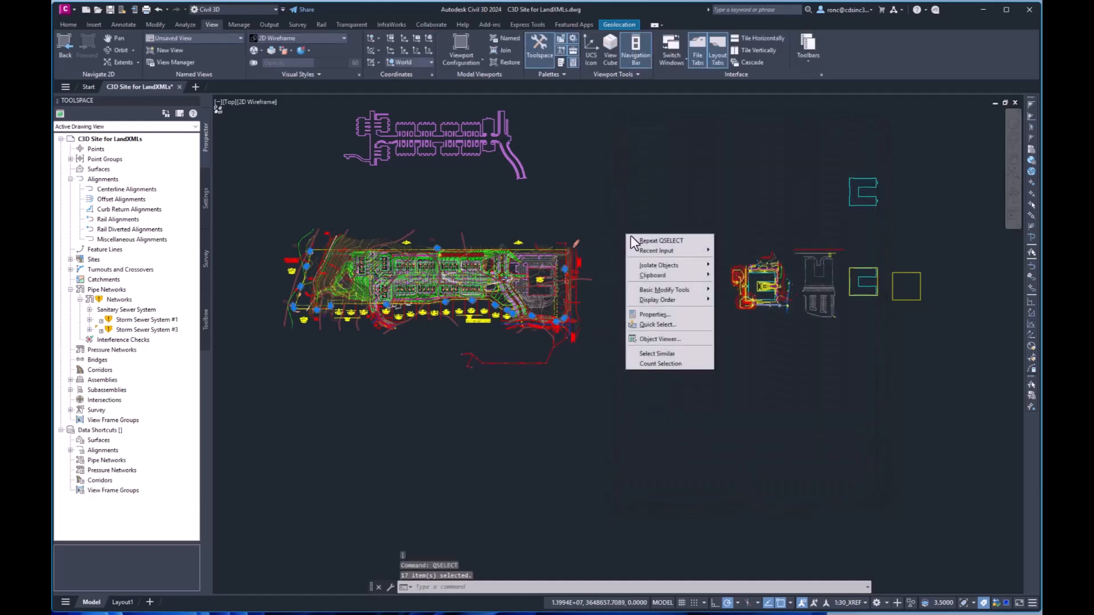
mouse_move(708, 253)
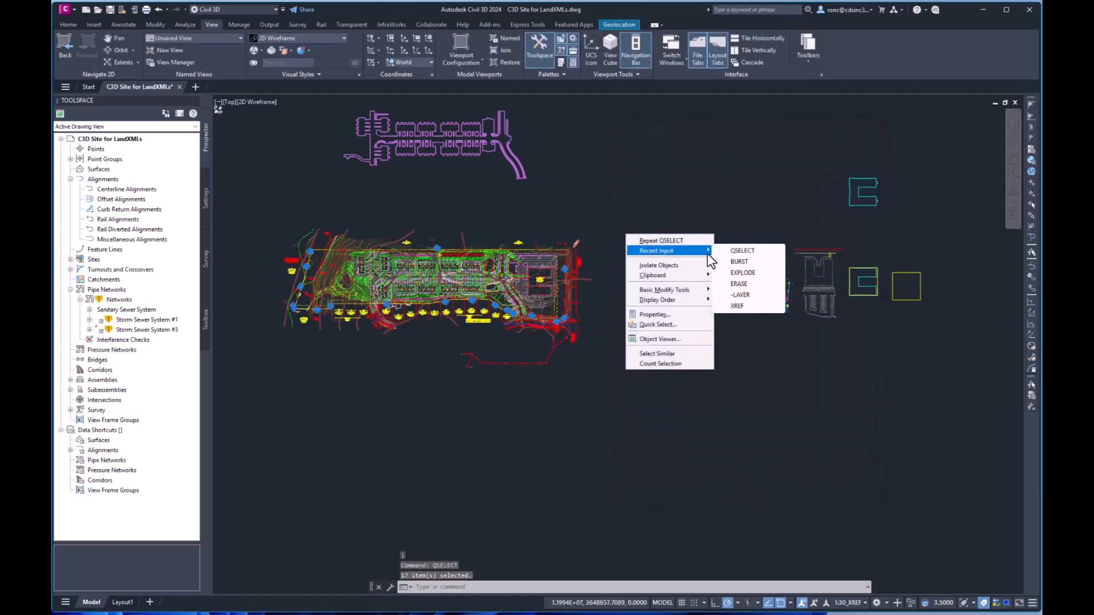
left_click(743, 273)
Quick-select the remaining Block References in the entire drawing with the Select All operator and burst them.
right_click(645, 304)
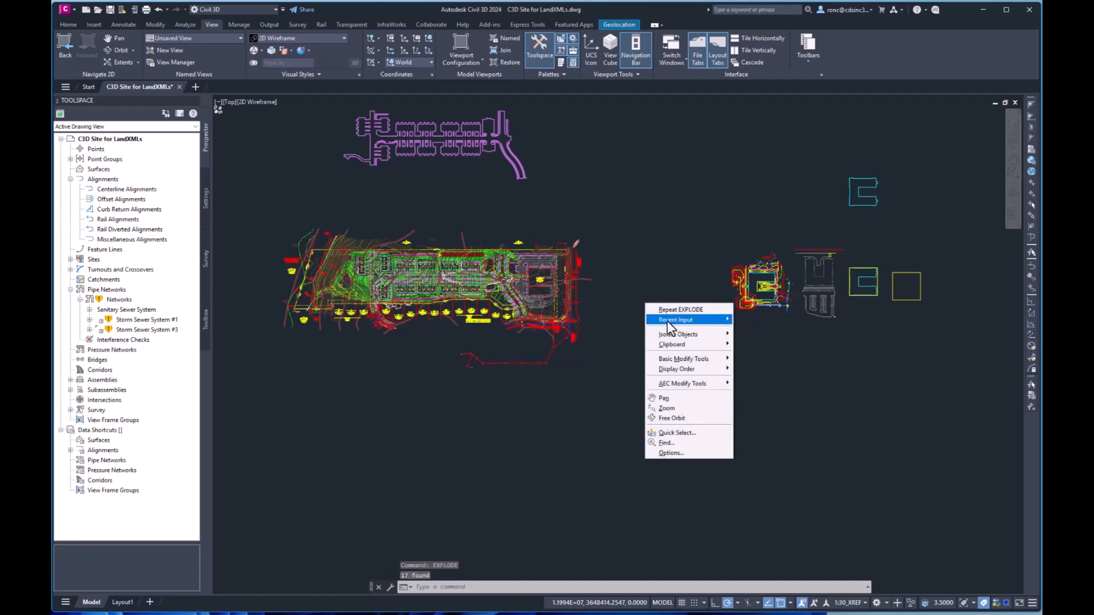
mouse_move(709, 322)
left_click(764, 333)
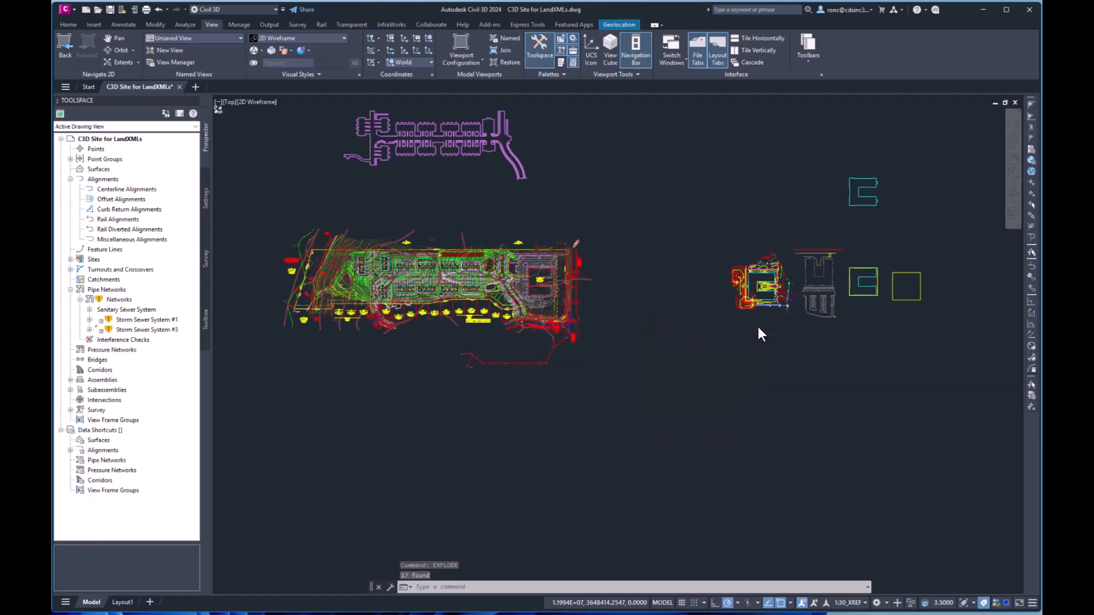
left_click(709, 162)
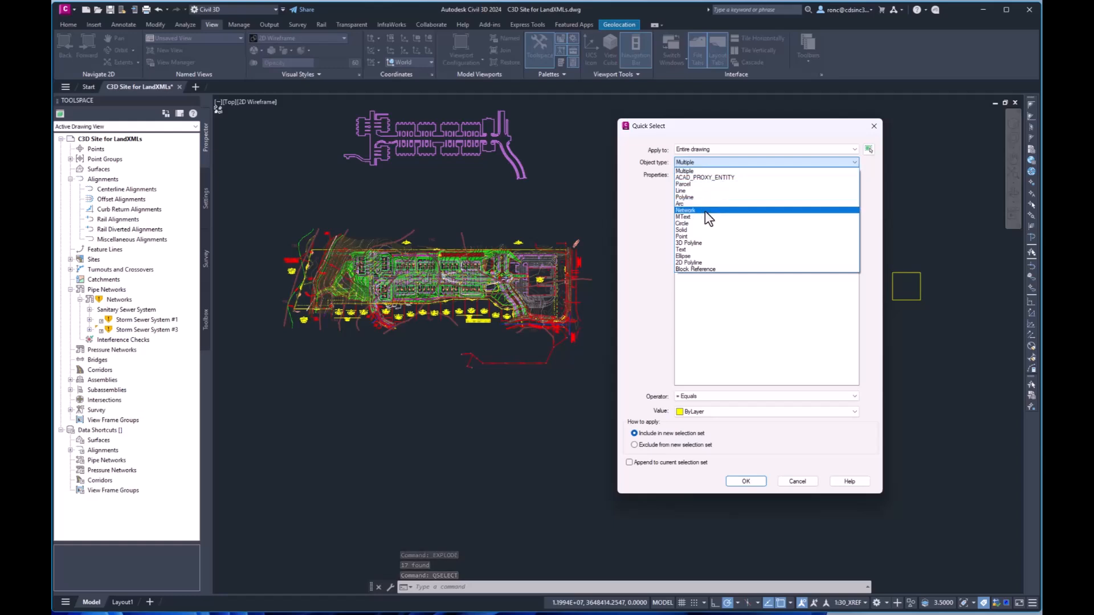
left_click(693, 269)
left_click(715, 396)
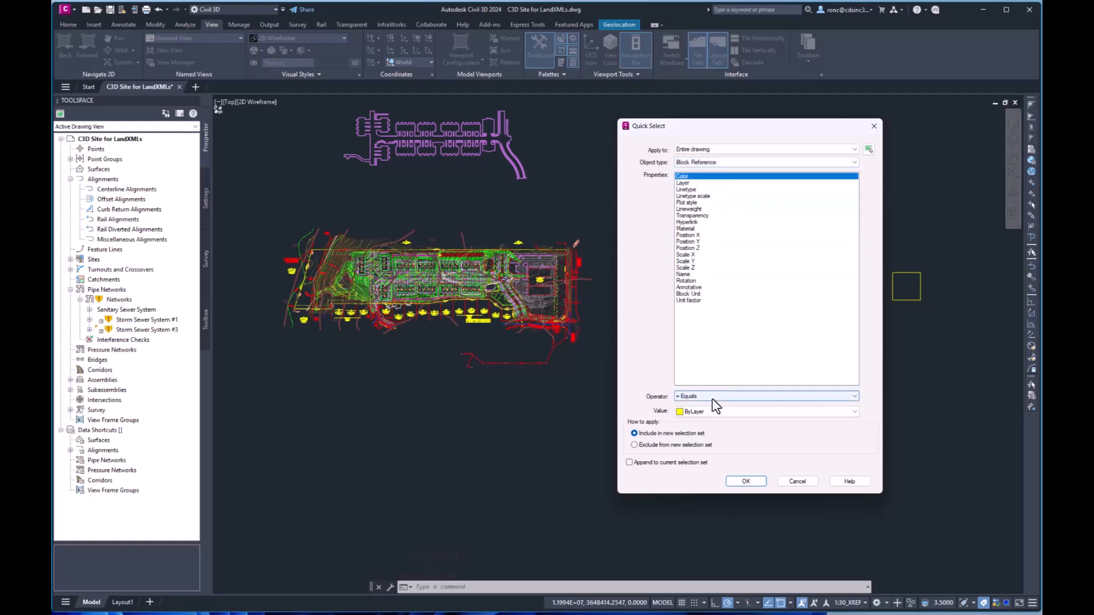
left_click(706, 432)
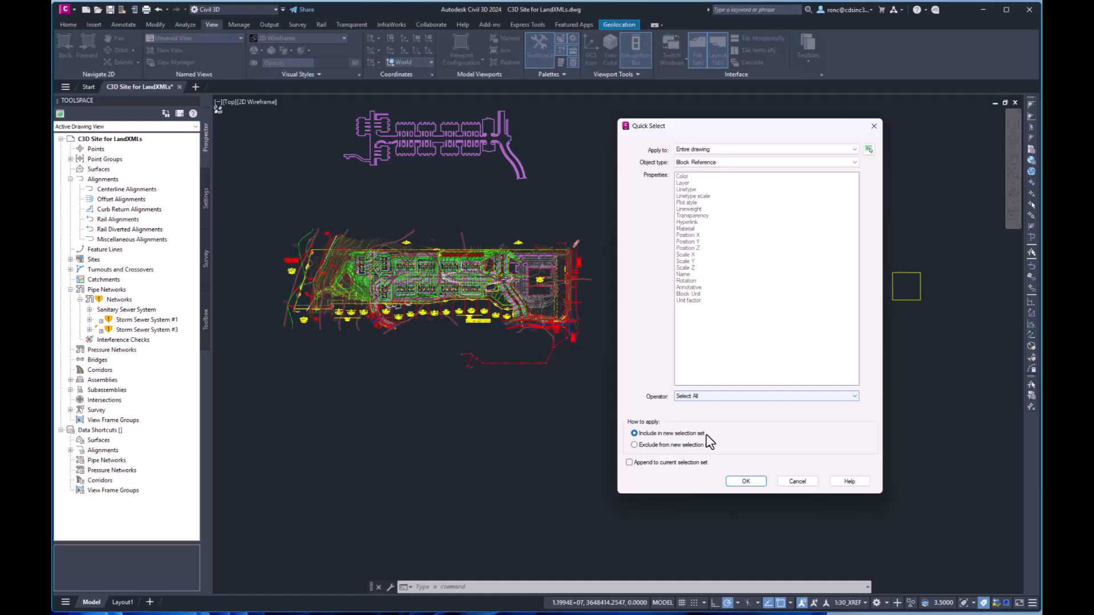
left_click(744, 482)
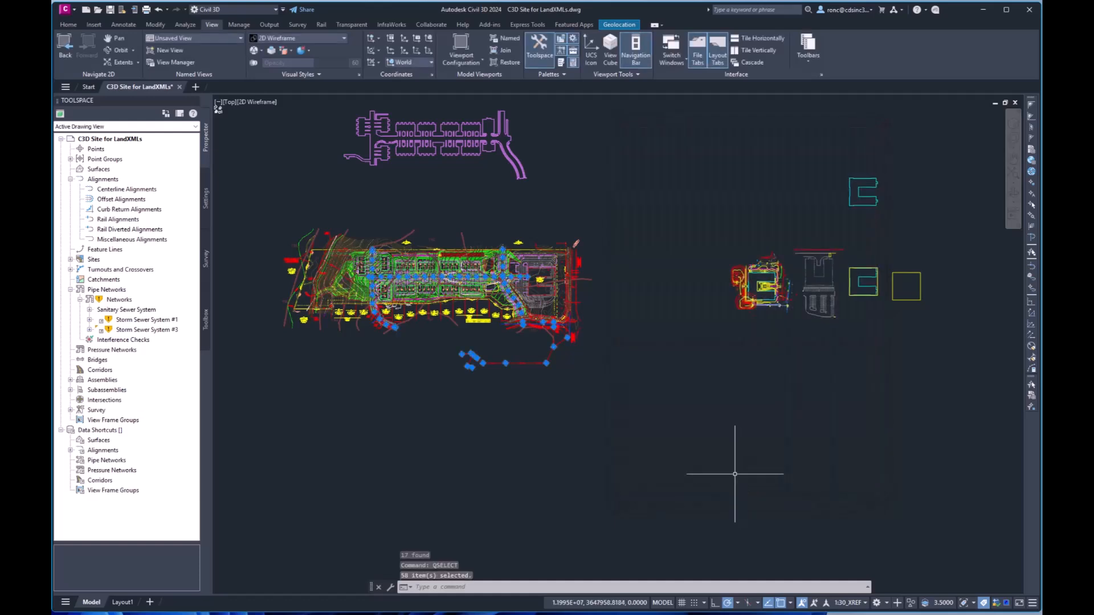
right_click(637, 266)
mouse_move(747, 281)
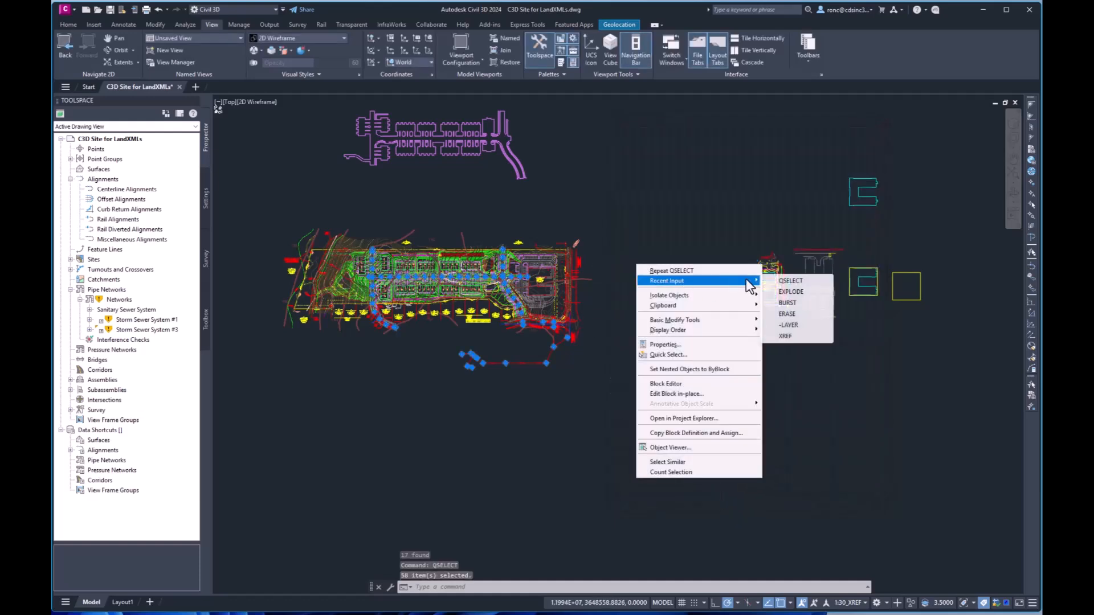
left_click(786, 303)
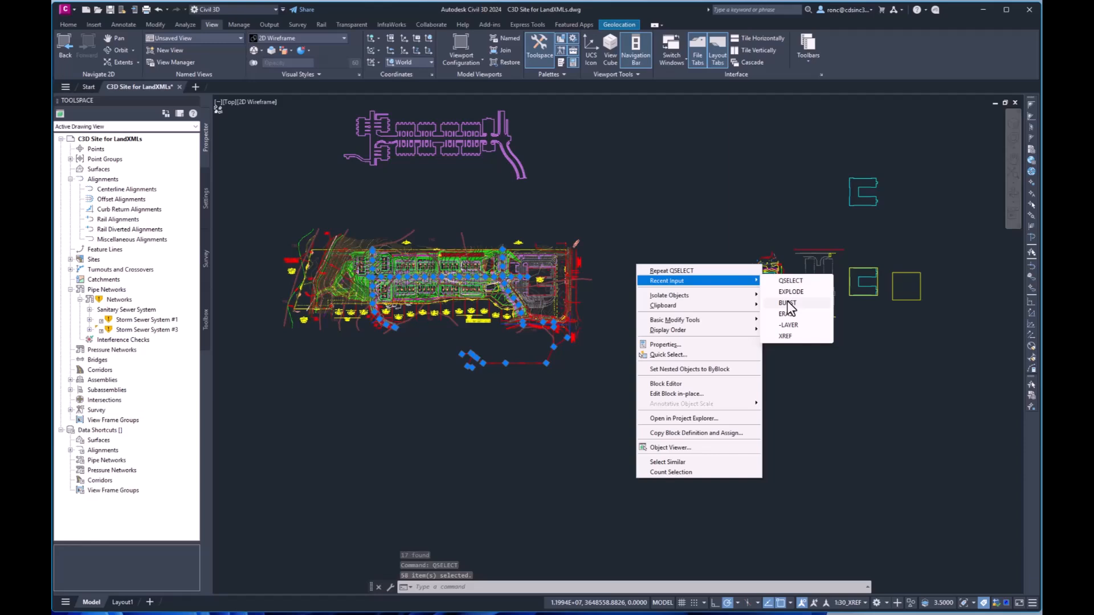
Quick-select every MText object in the entire drawing with the Select All operator and explode them.
right_click(611, 296)
mouse_move(637, 307)
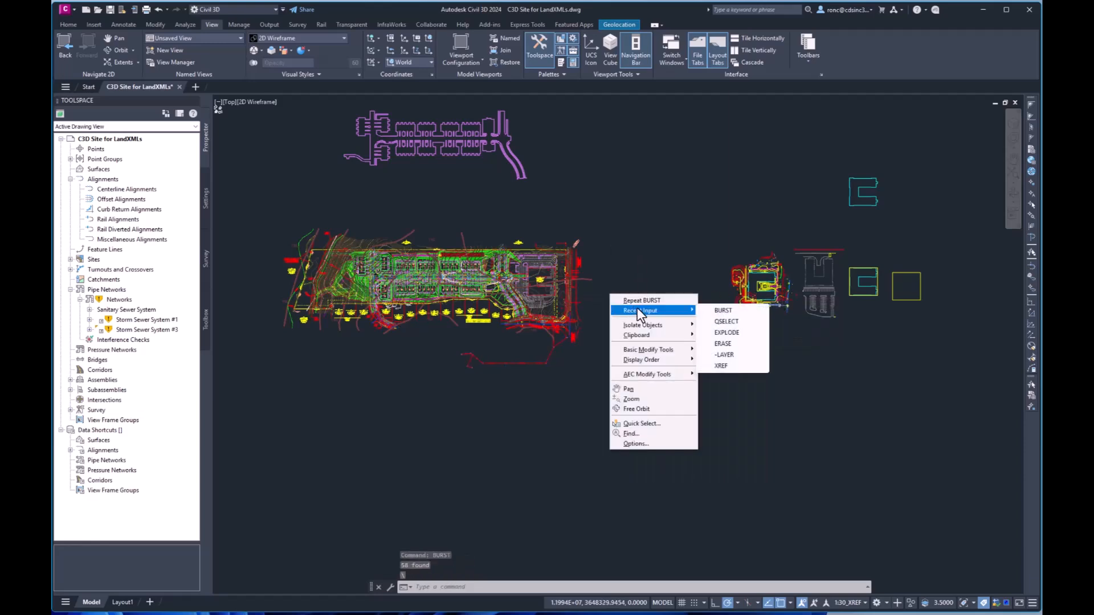
left_click(729, 323)
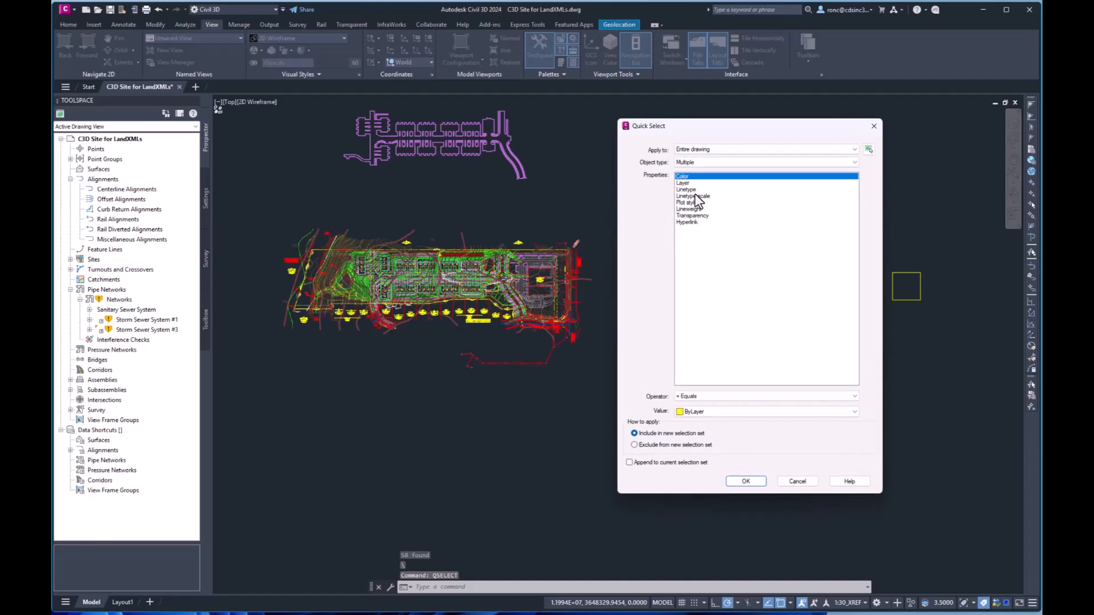
left_click(711, 163)
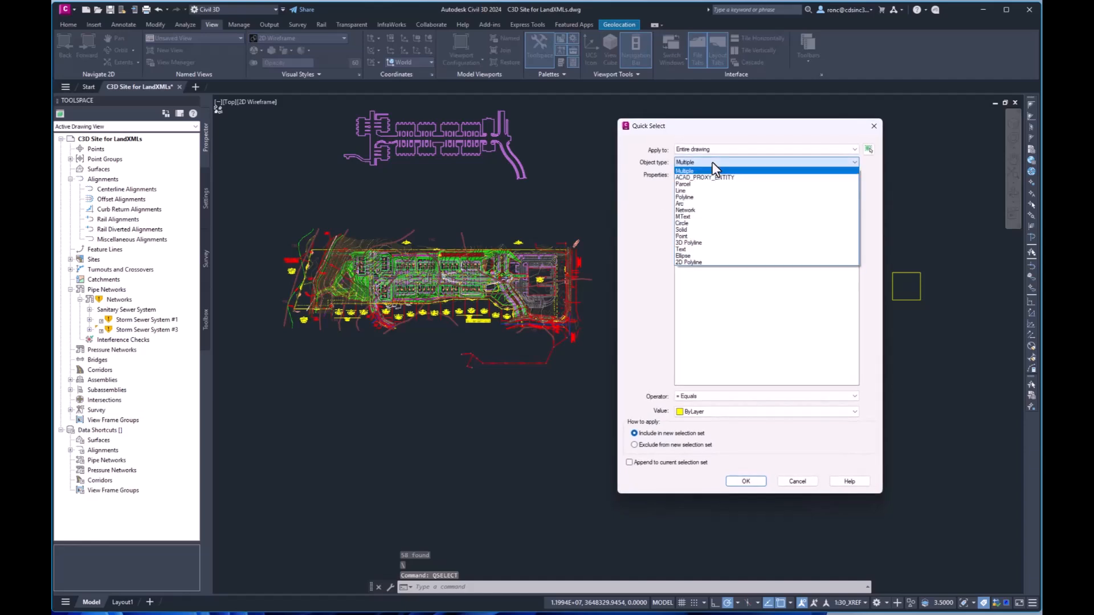
left_click(685, 217)
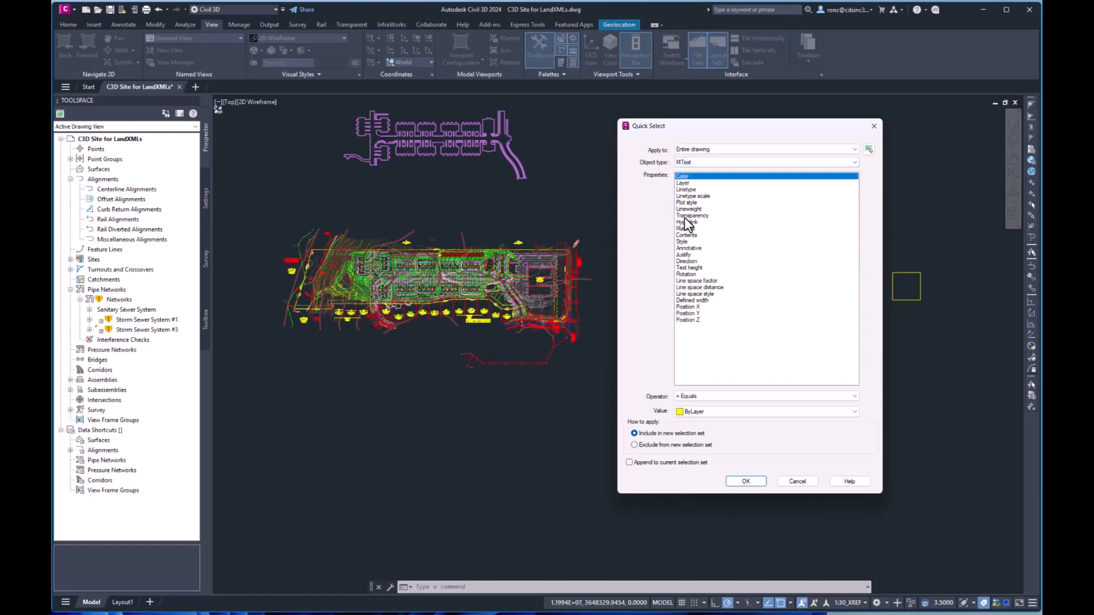
left_click(741, 395)
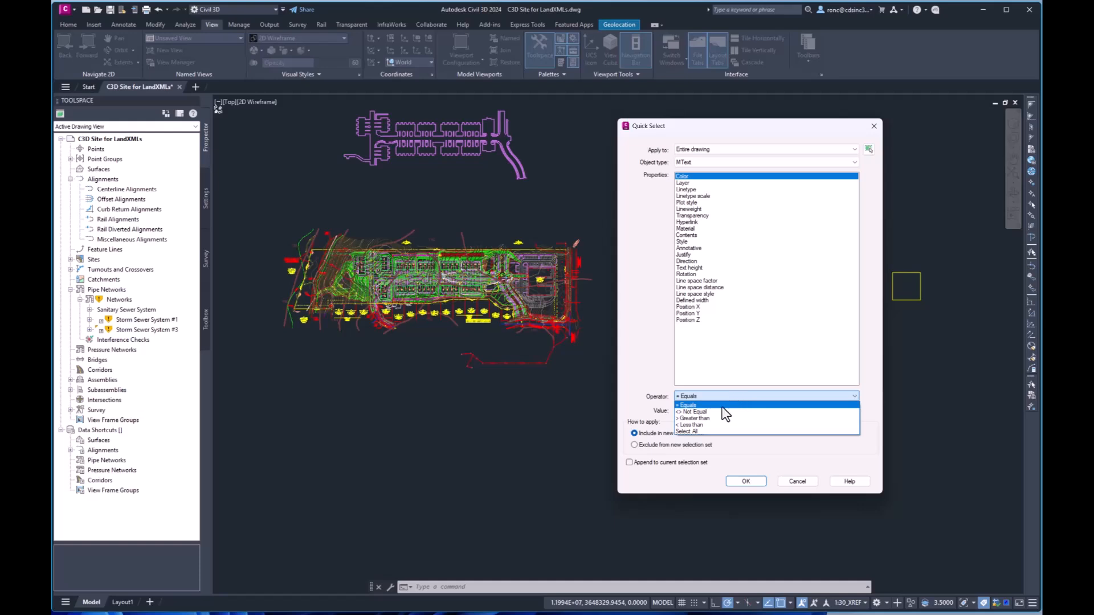
left_click(696, 435)
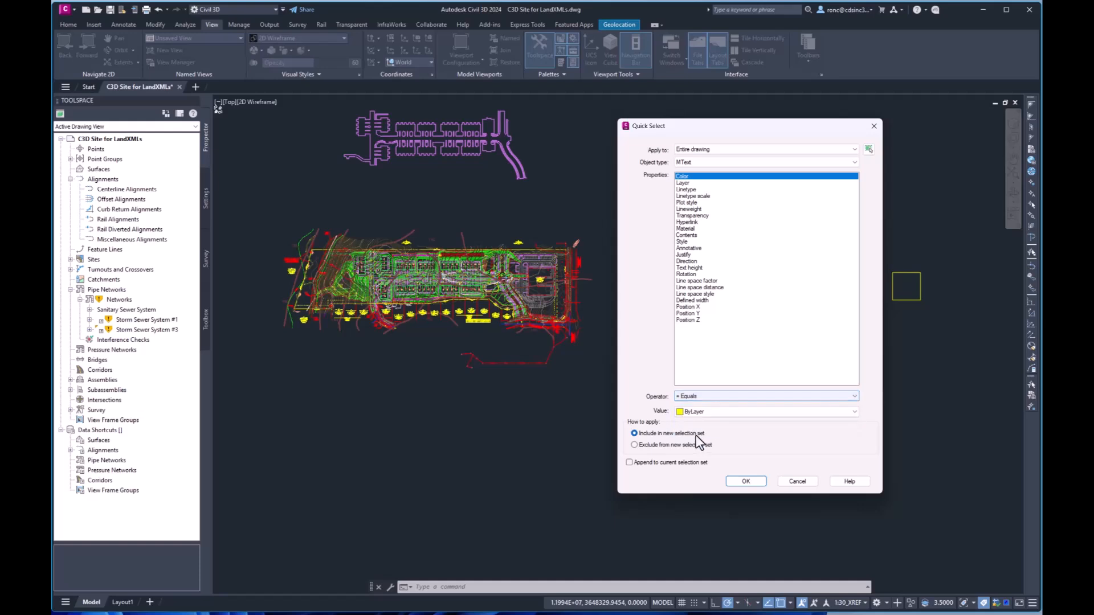
left_click(692, 397)
left_click(694, 431)
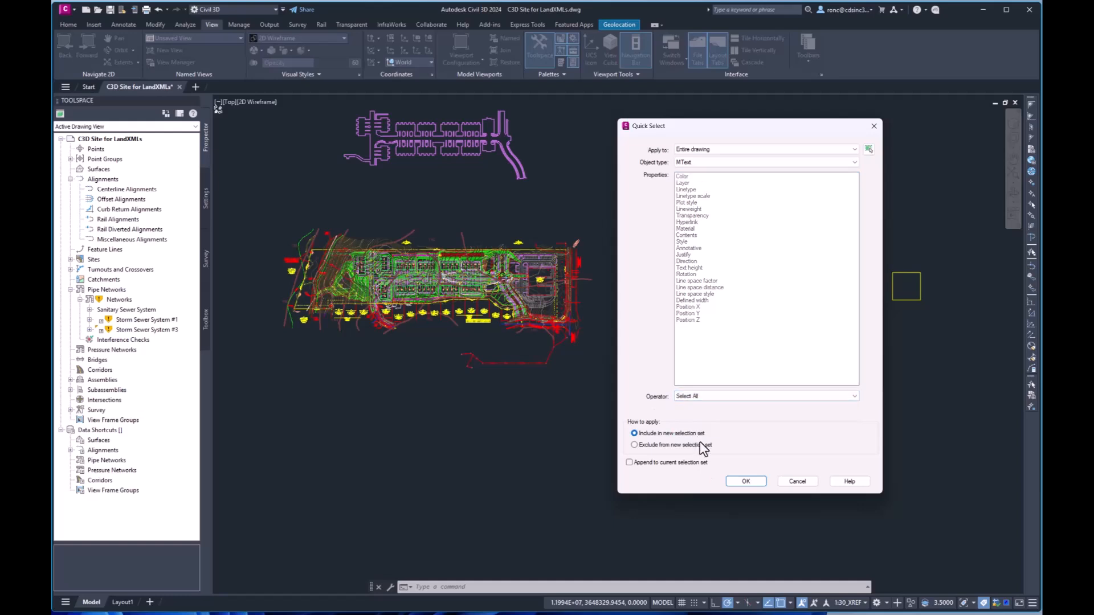
left_click(746, 482)
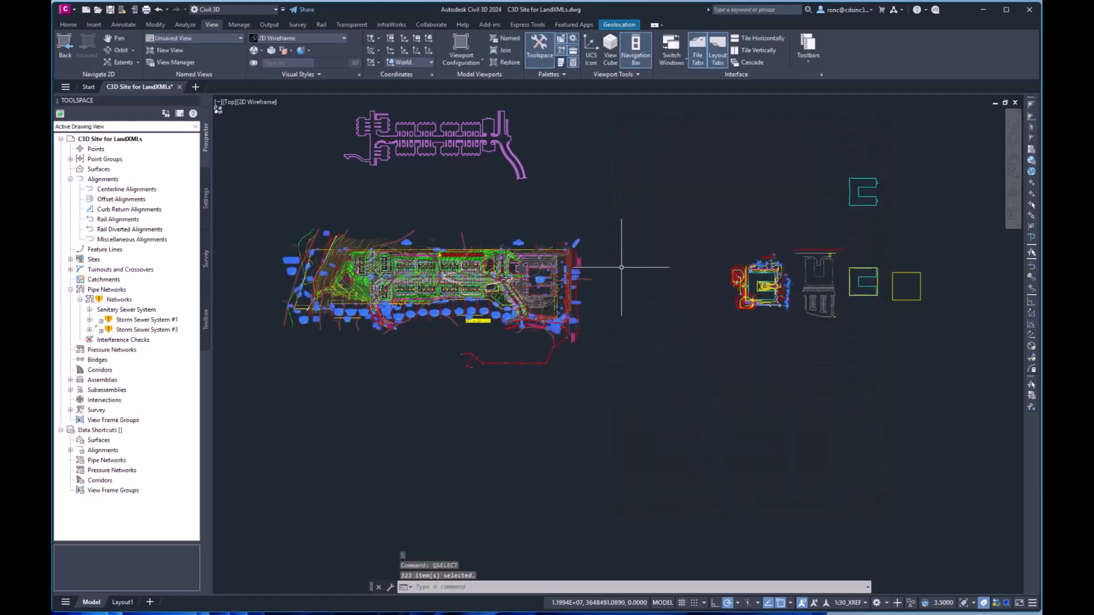
right_click(610, 183)
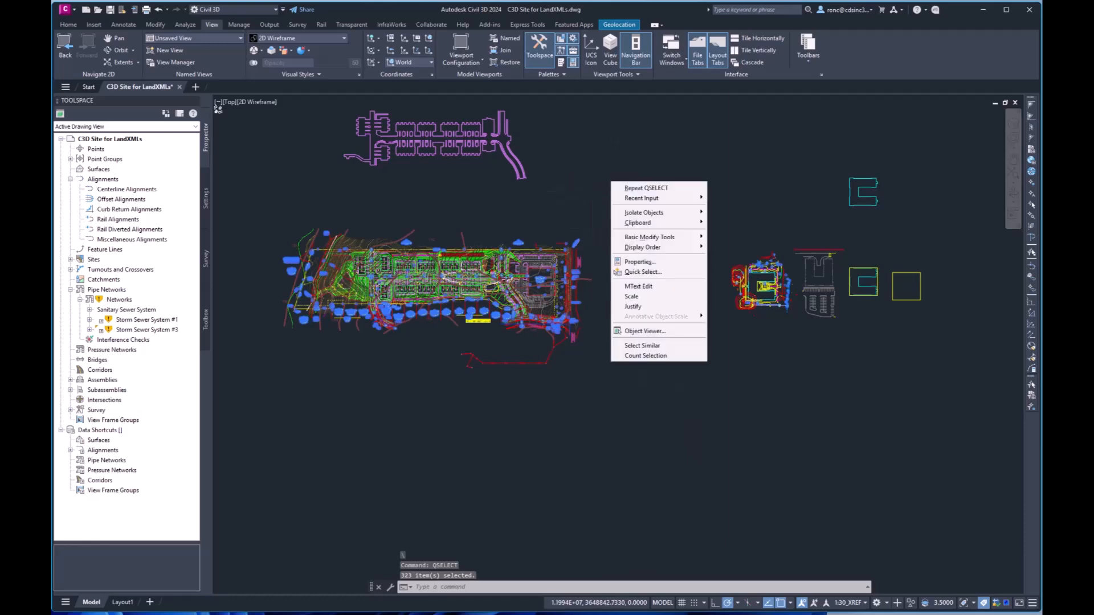
mouse_move(635, 199)
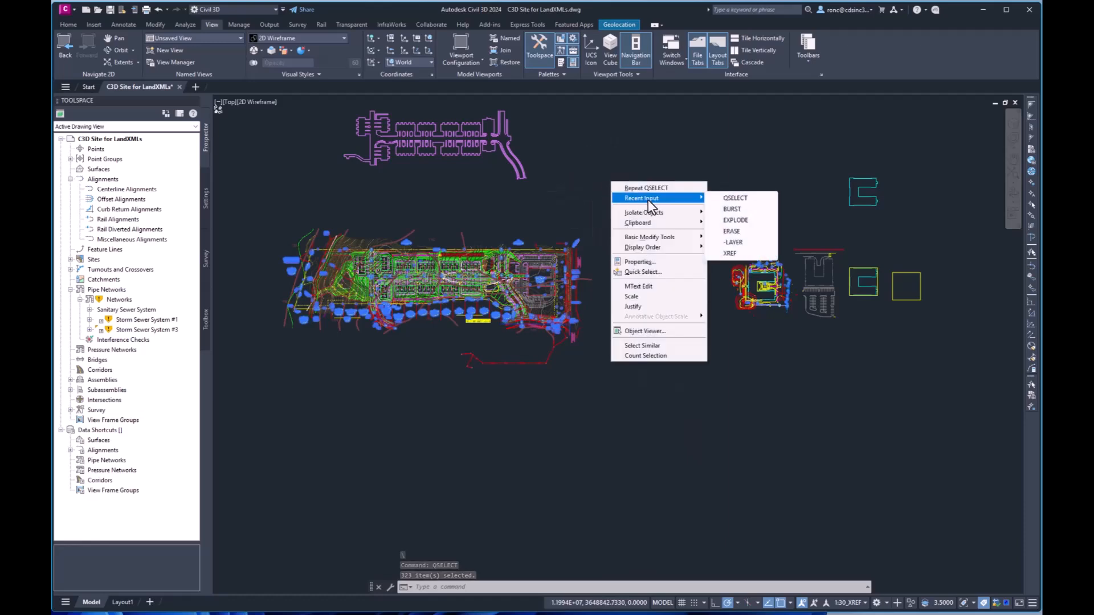
left_click(729, 221)
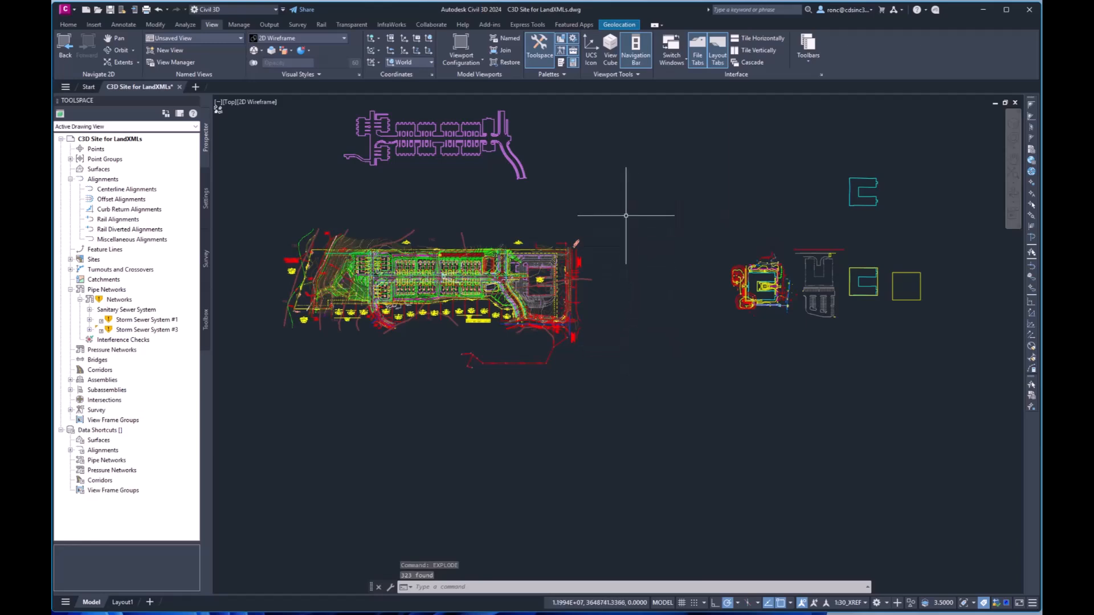
Quick-select every Network object in the entire drawing with the Select All operator and explode them.
right_click(638, 193)
mouse_move(668, 210)
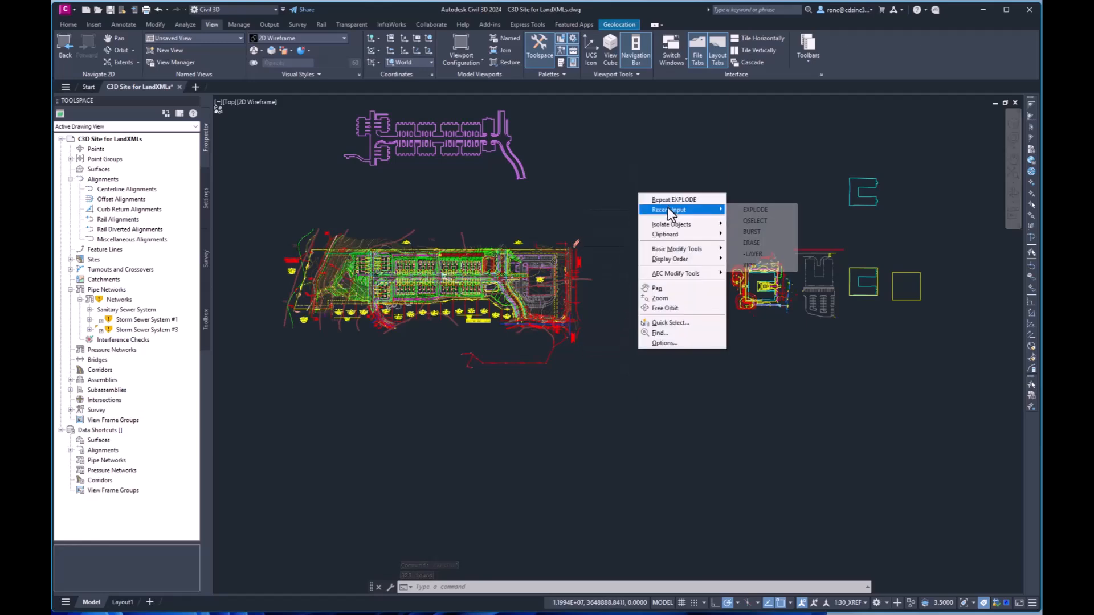
left_click(759, 222)
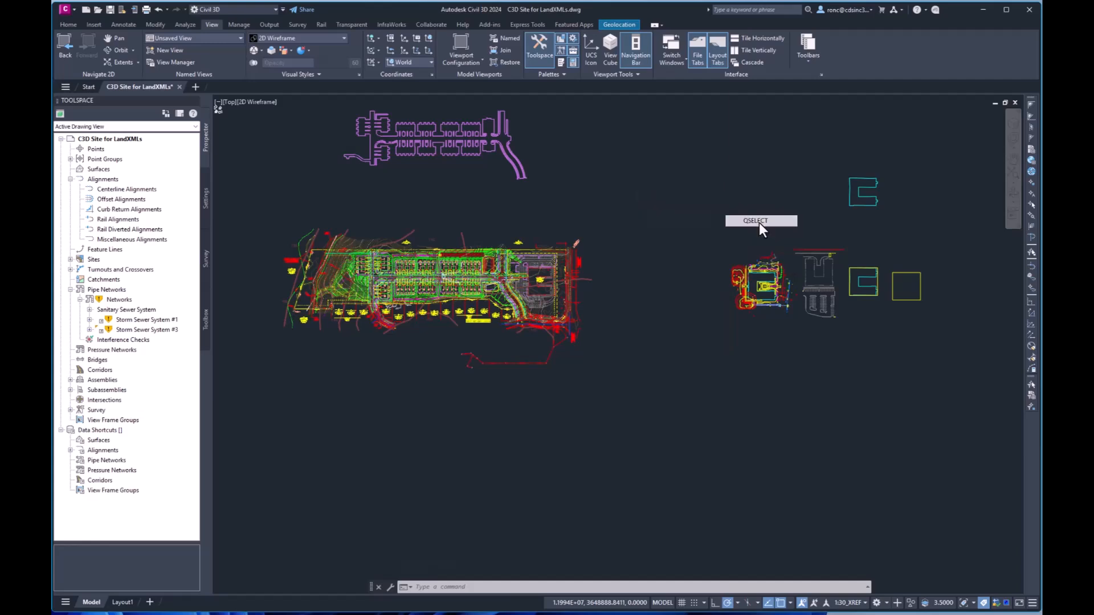
left_click(712, 162)
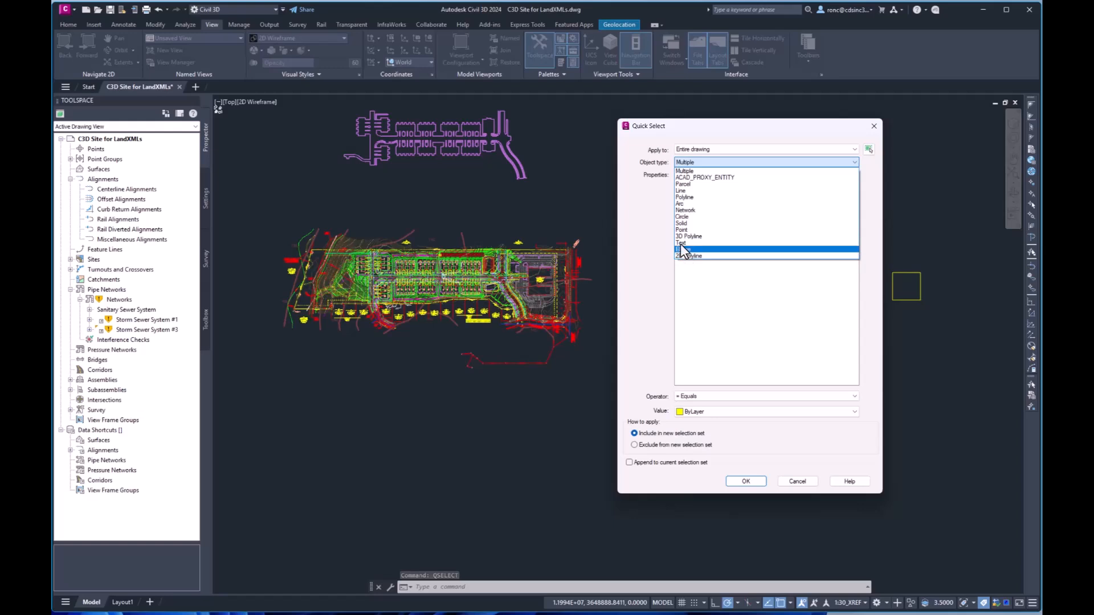
left_click(686, 210)
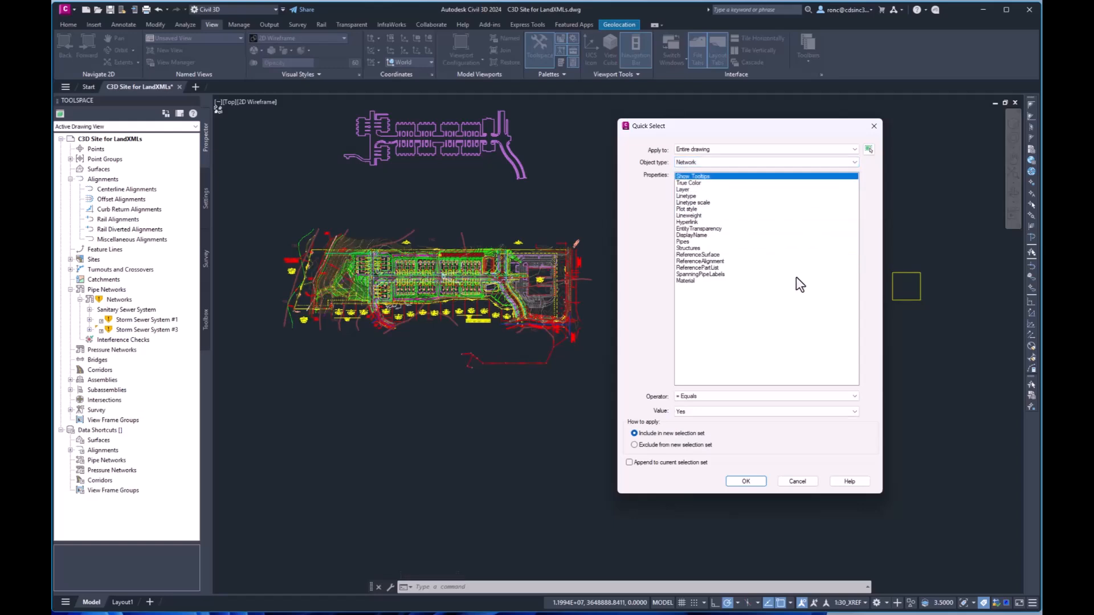
left_click(703, 398)
left_click(690, 416)
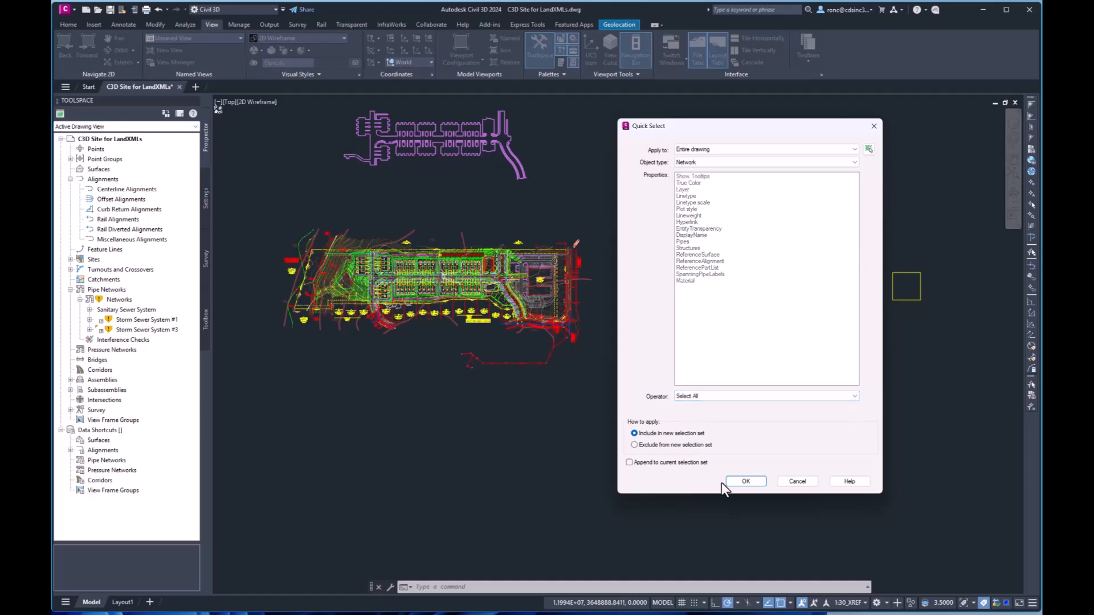
left_click(746, 482)
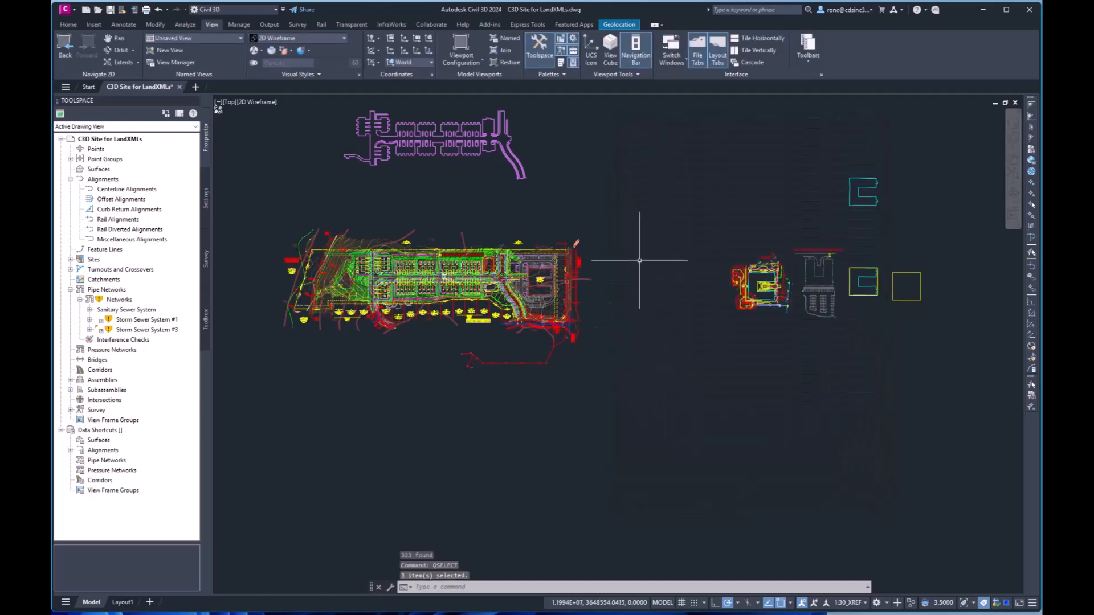
right_click(613, 209)
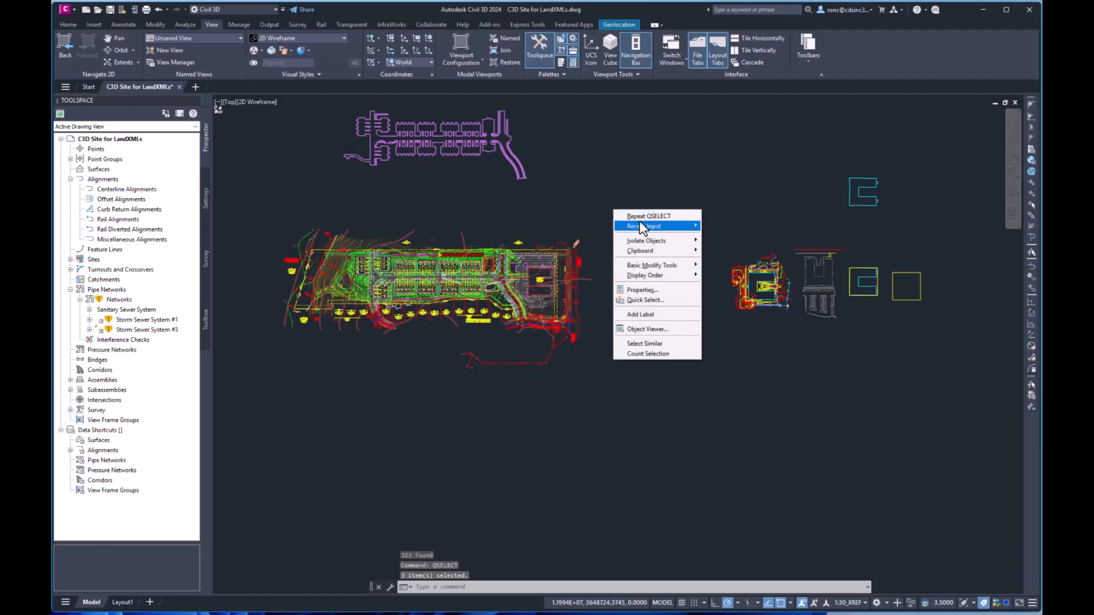
mouse_move(639, 223)
left_click(730, 237)
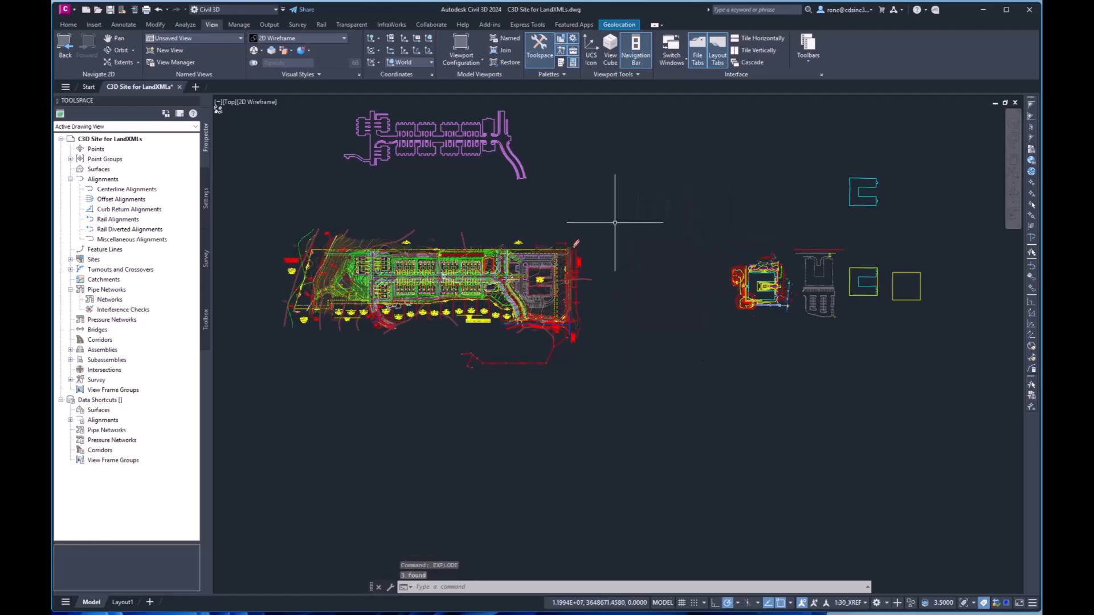
Review the object types remaining in the entire drawing with Quick Select, leaving the selection unchanged.
right_click(605, 168)
mouse_move(633, 188)
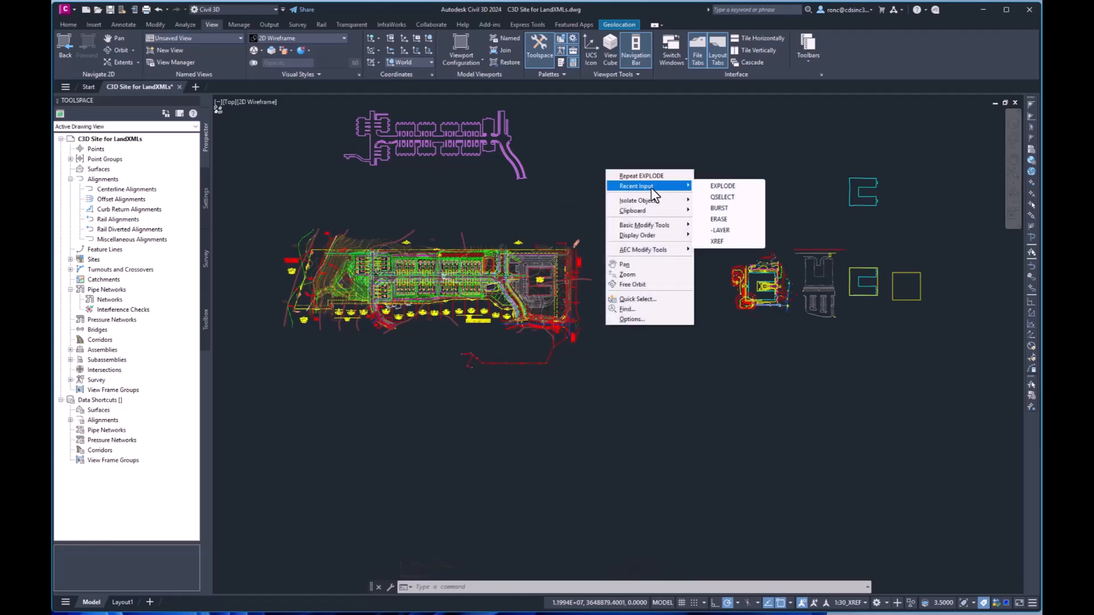
left_click(724, 196)
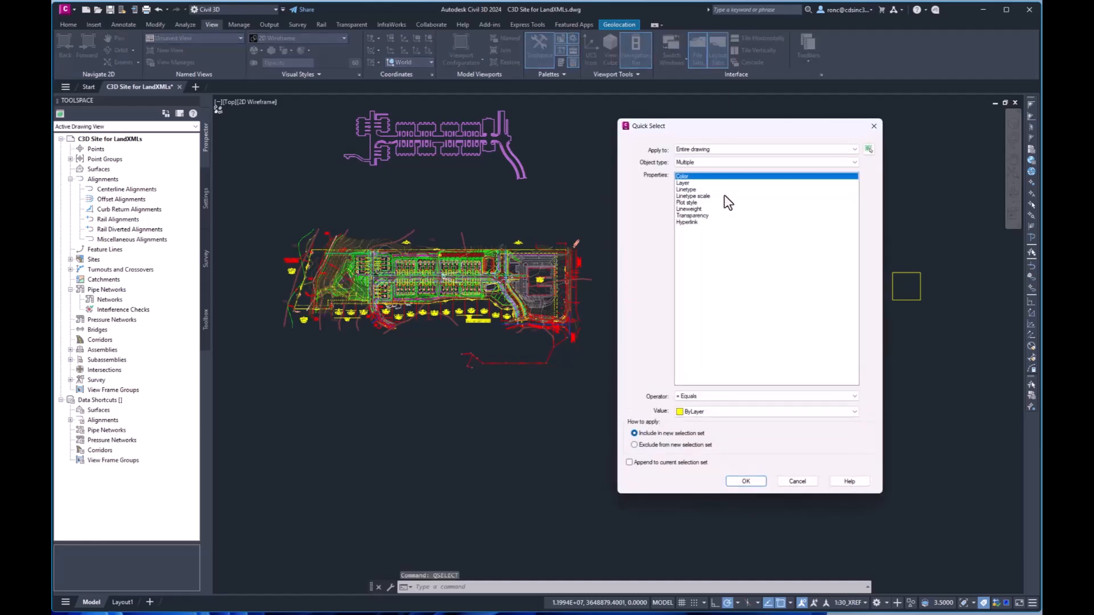
left_click(749, 163)
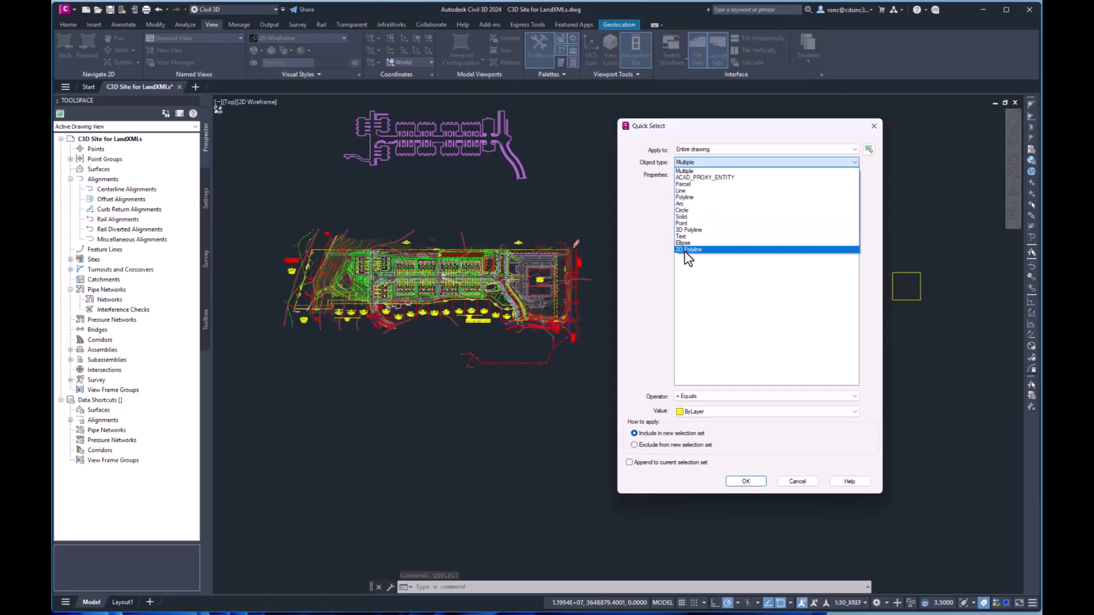
left_click(780, 441)
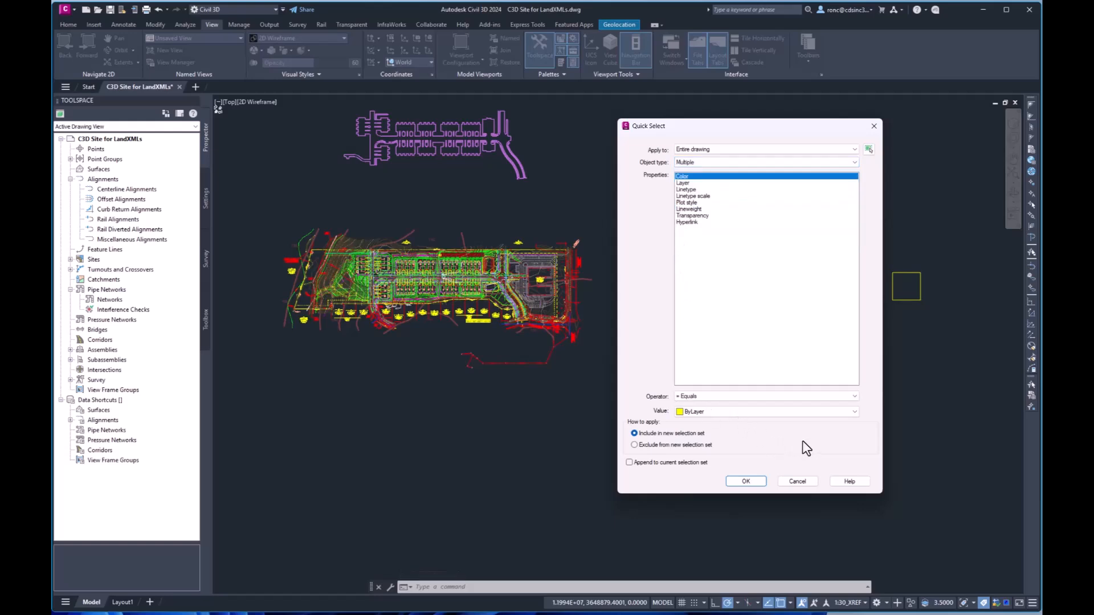
left_click(805, 484)
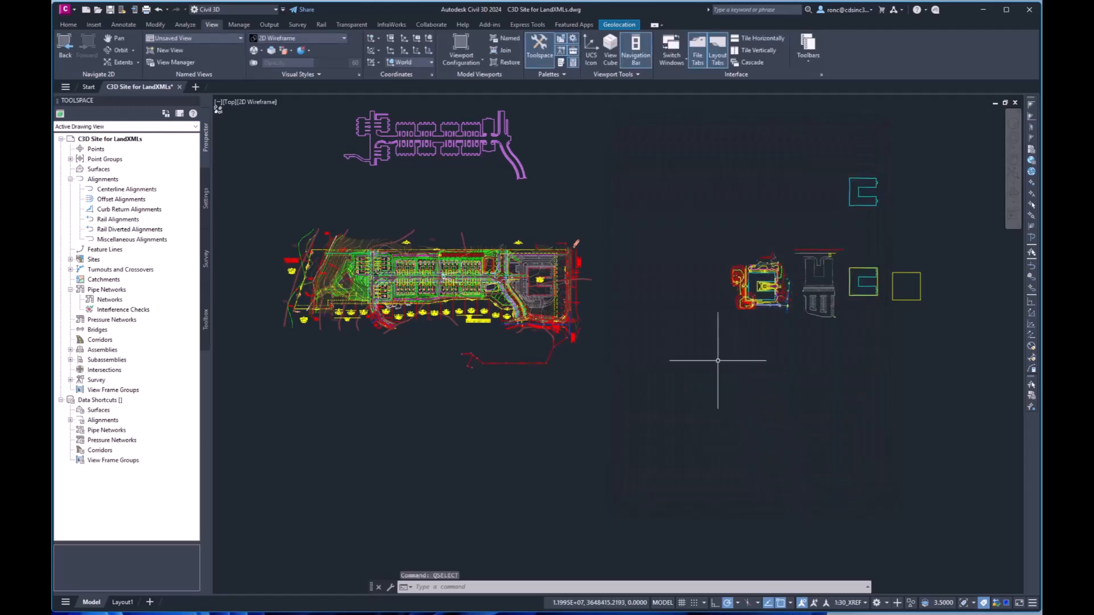
Erase the purple layout linework directly above the main site plan.
middle_click_drag(655, 306, 651, 318)
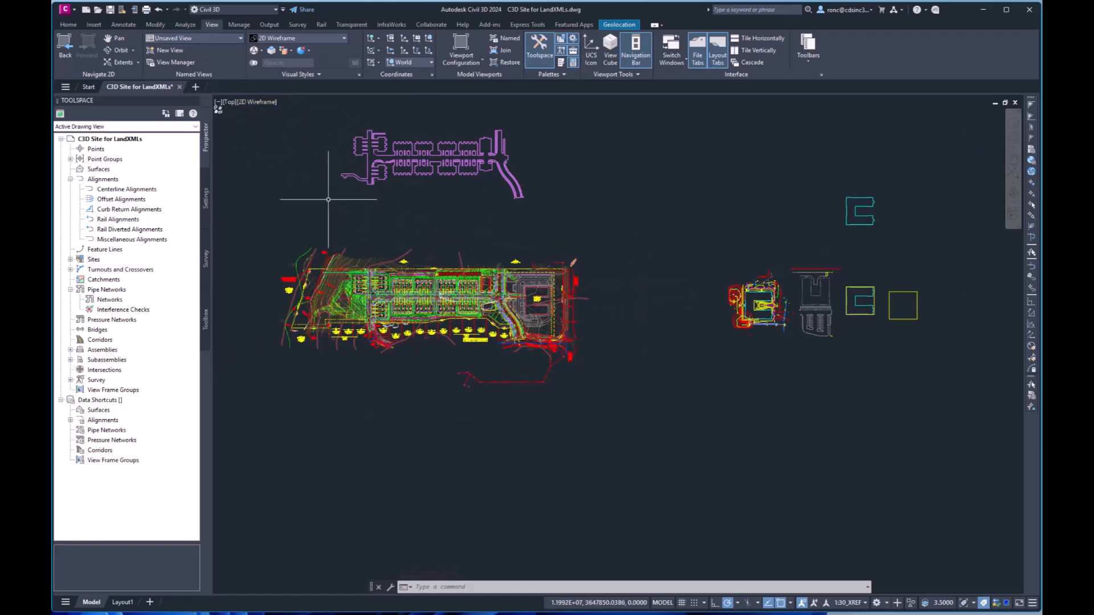
left_click(308, 112)
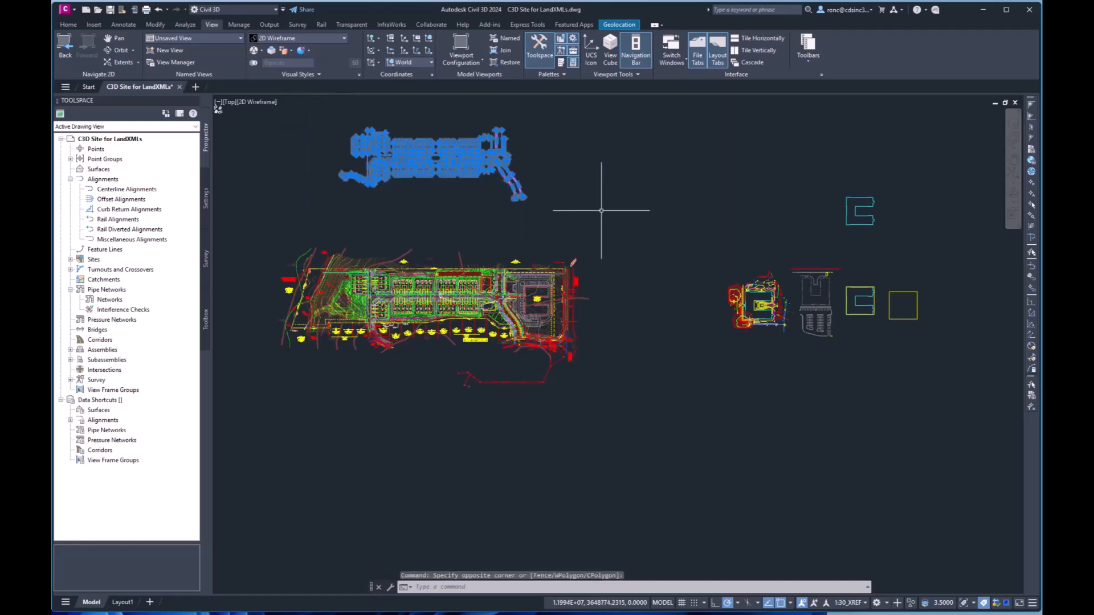
left_click(601, 211)
key("Delete")
Erase all the purple layout copies and linework fragments to the left of the main site plan.
scroll(650, 217, "down", 2)
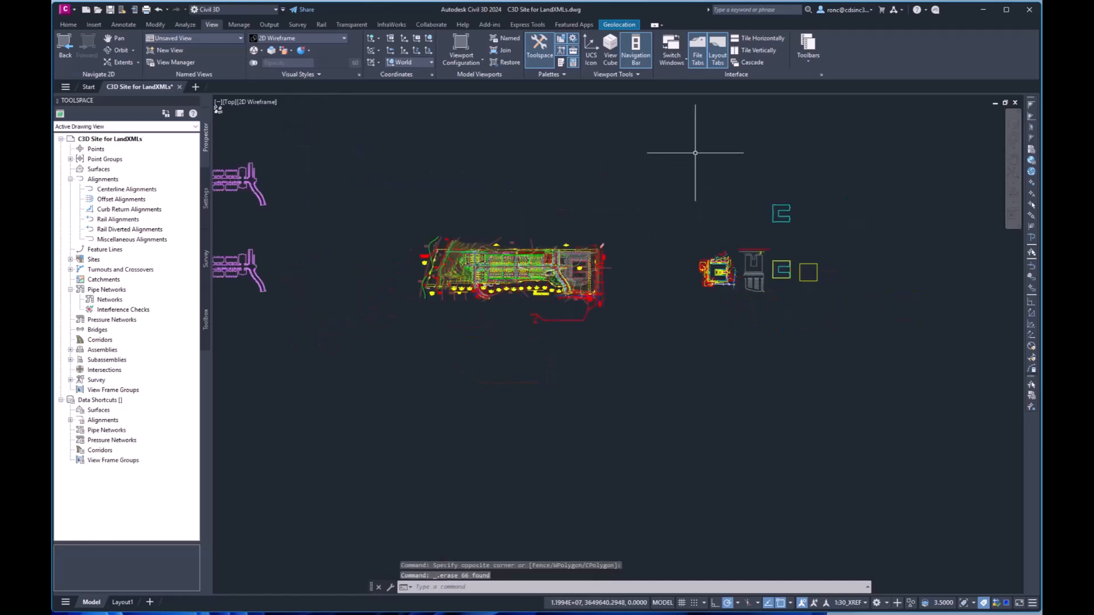
scroll(696, 155, "down", 4)
scroll(684, 171, "up", 3)
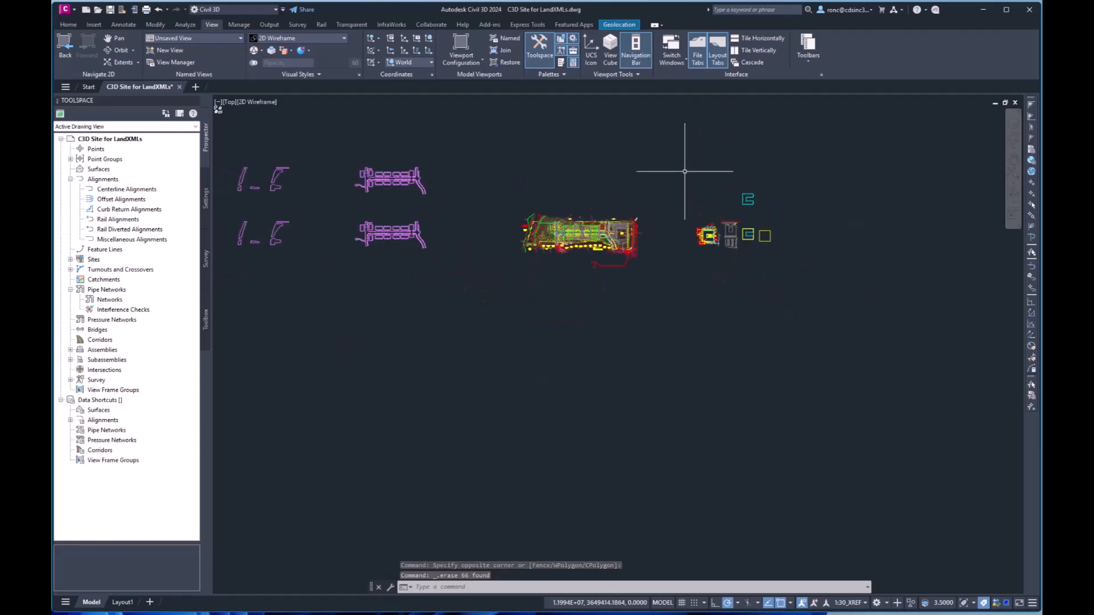
scroll(649, 174, "down", 3)
scroll(649, 171, "up", 2)
middle_click_drag(650, 172, 679, 224)
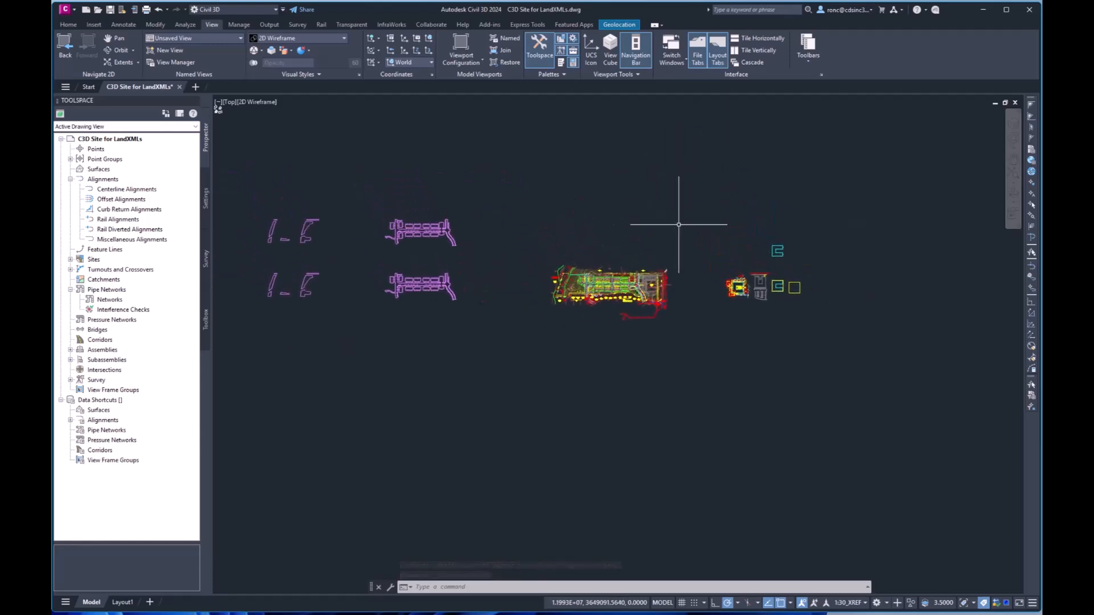
scroll(679, 224, "down", 2)
left_click(393, 192)
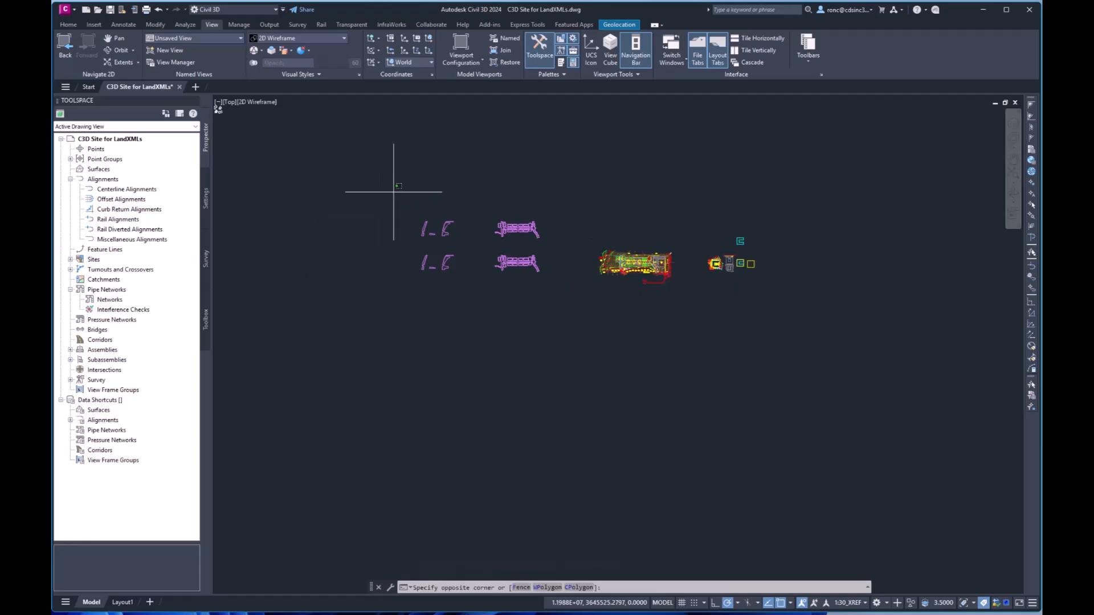
left_click(568, 330)
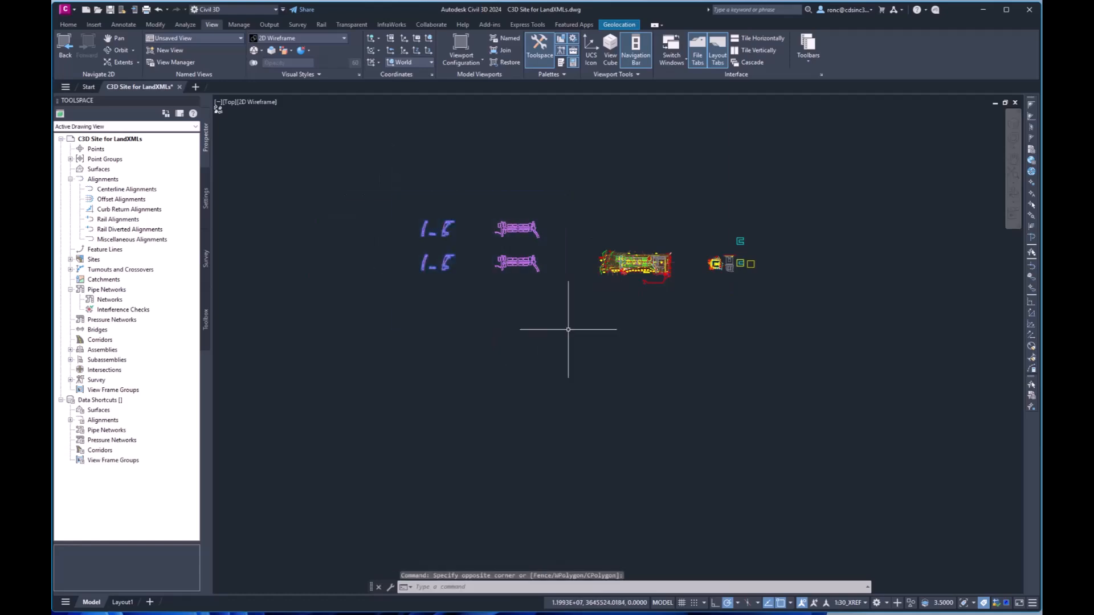
key("Delete")
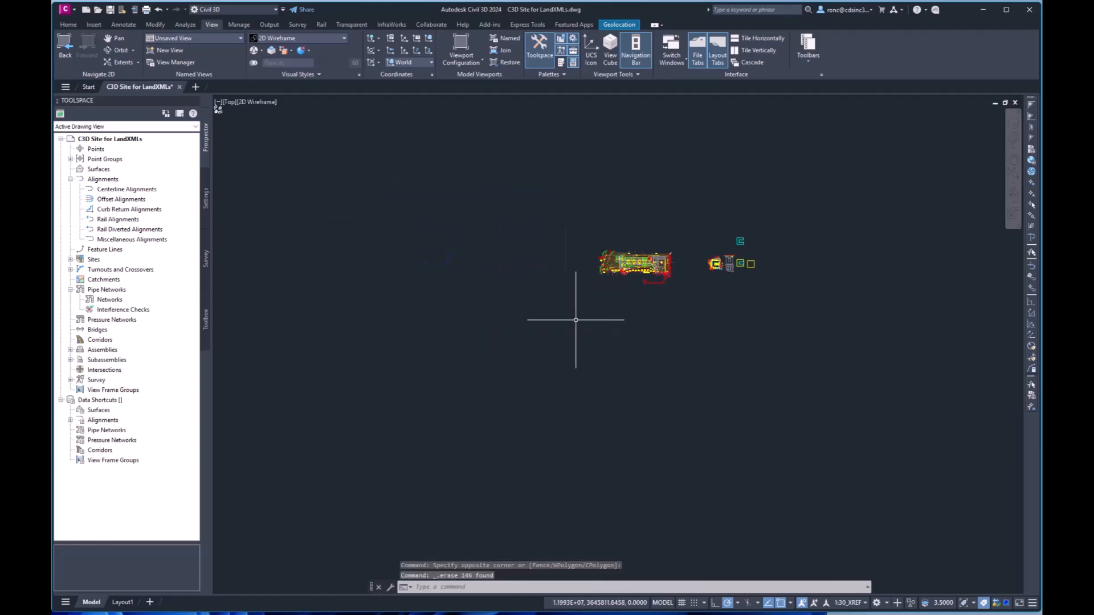
Erase the separate building plans and outlines to the right of the main site plan.
left_click(696, 216)
left_click(792, 309)
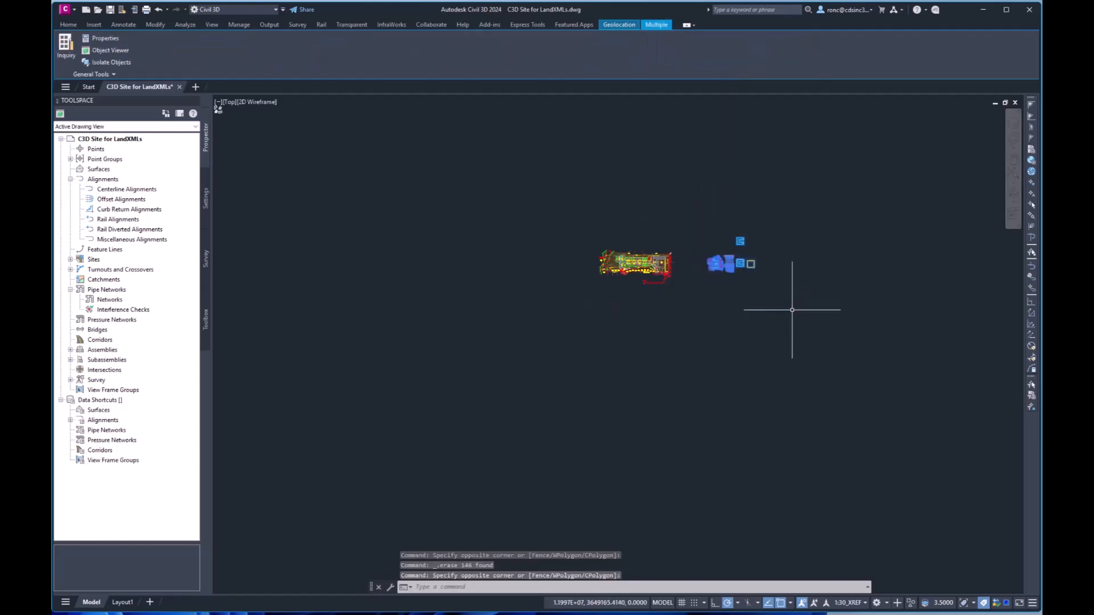
key("Delete")
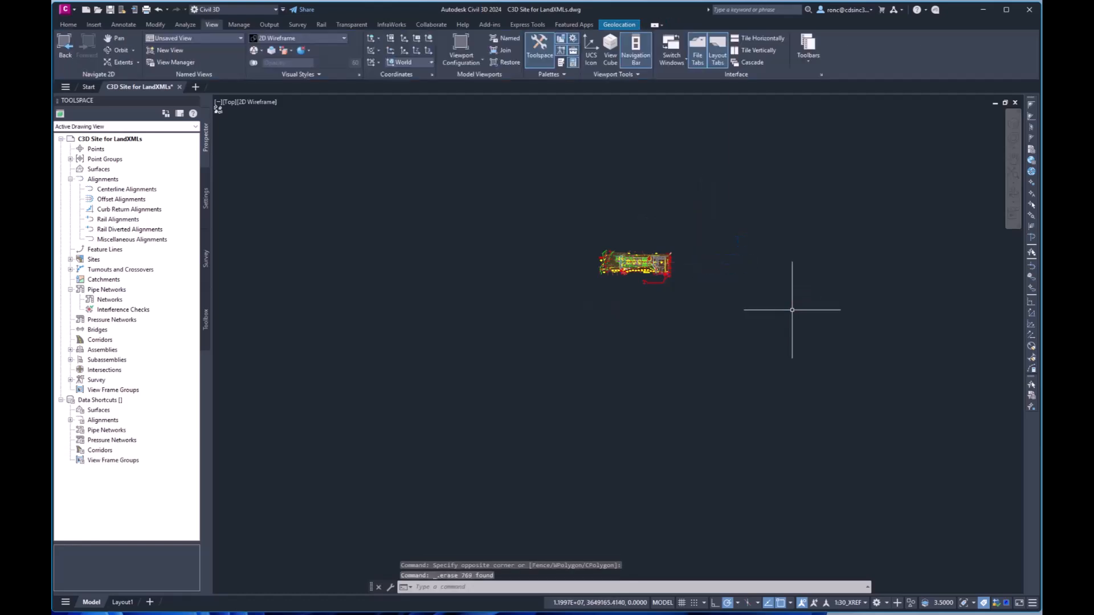
Restore the saved ALL TEMP view and zoom to the drawing extents.
left_click(241, 39)
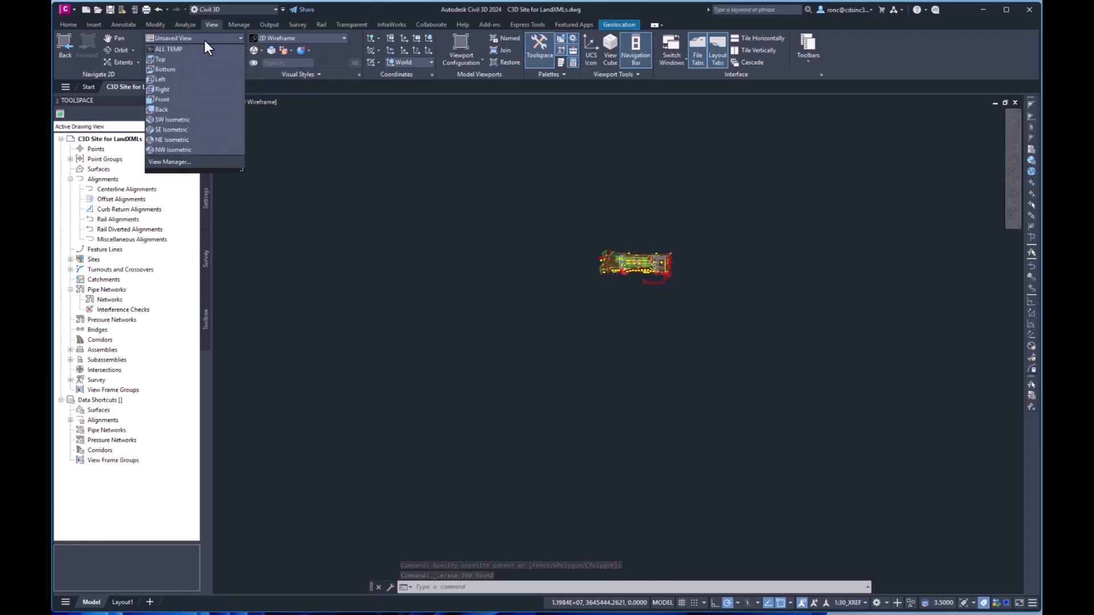
left_click(169, 50)
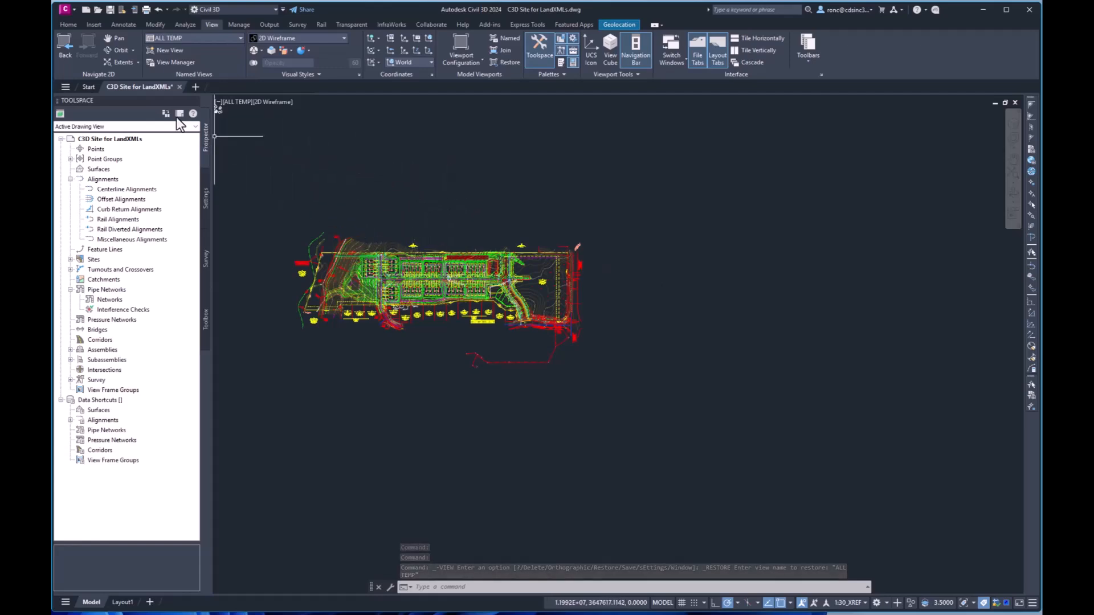
left_click(124, 63)
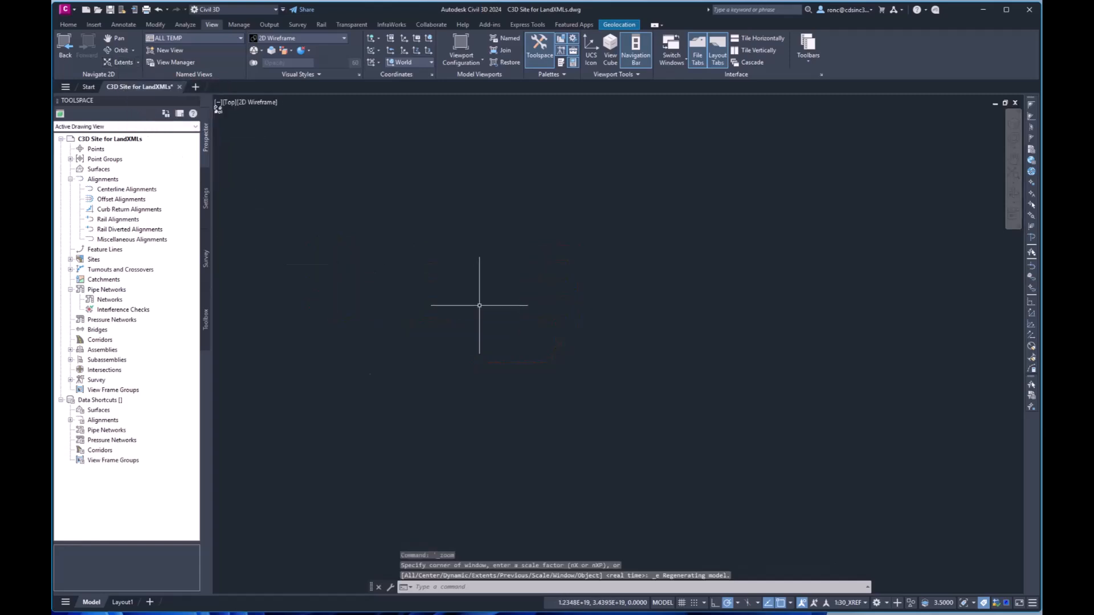
Check several empty-looking areas of the zoomed-out drawing for stray objects using selection windows.
left_click(498, 329)
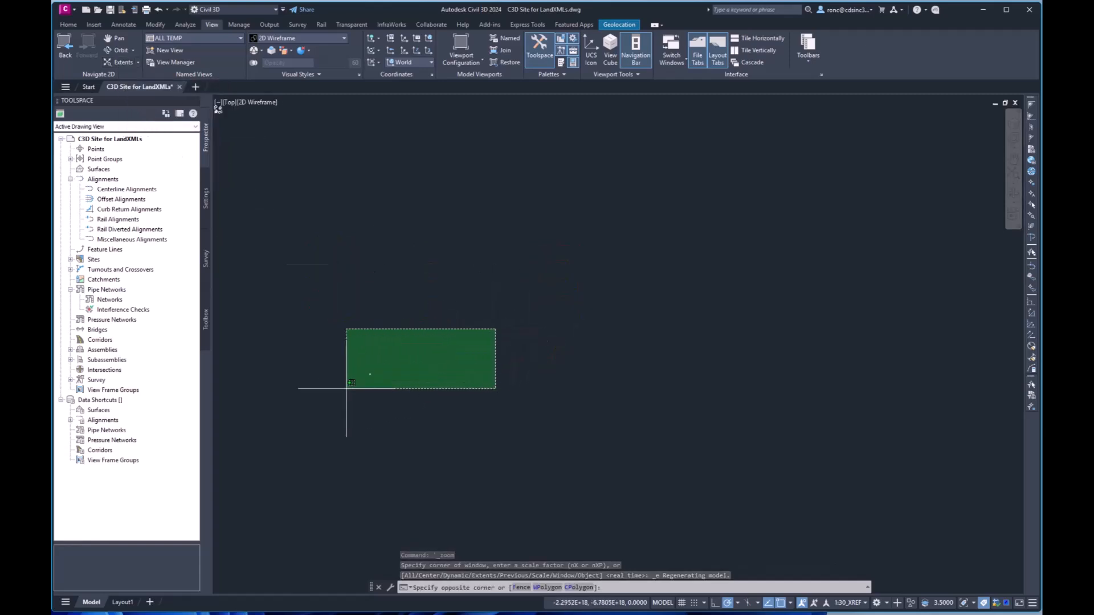
left_click(315, 446)
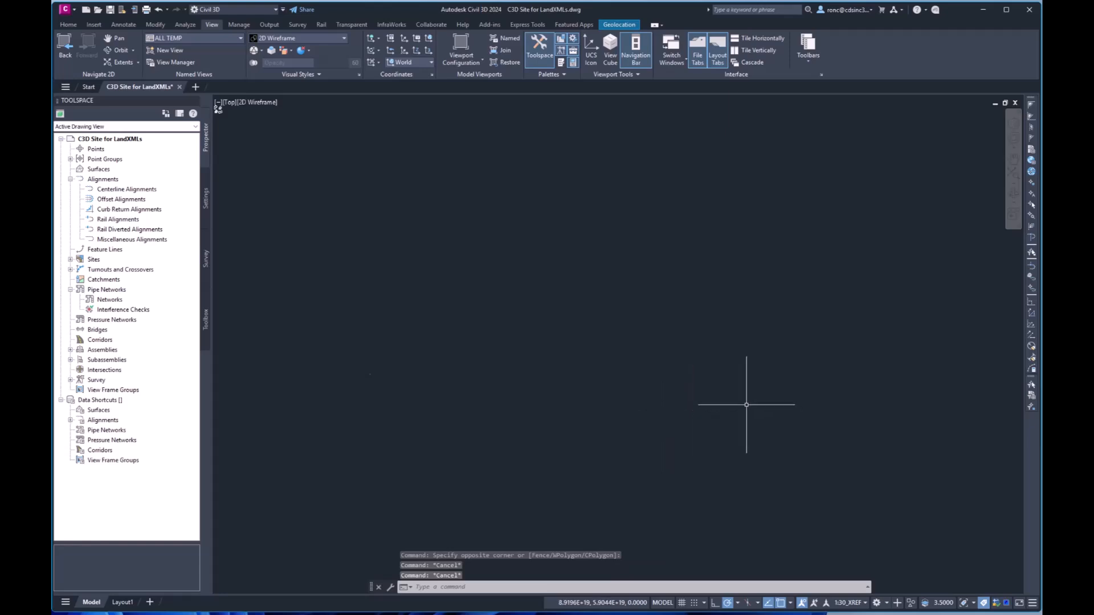
left_click(990, 171)
left_click(658, 500)
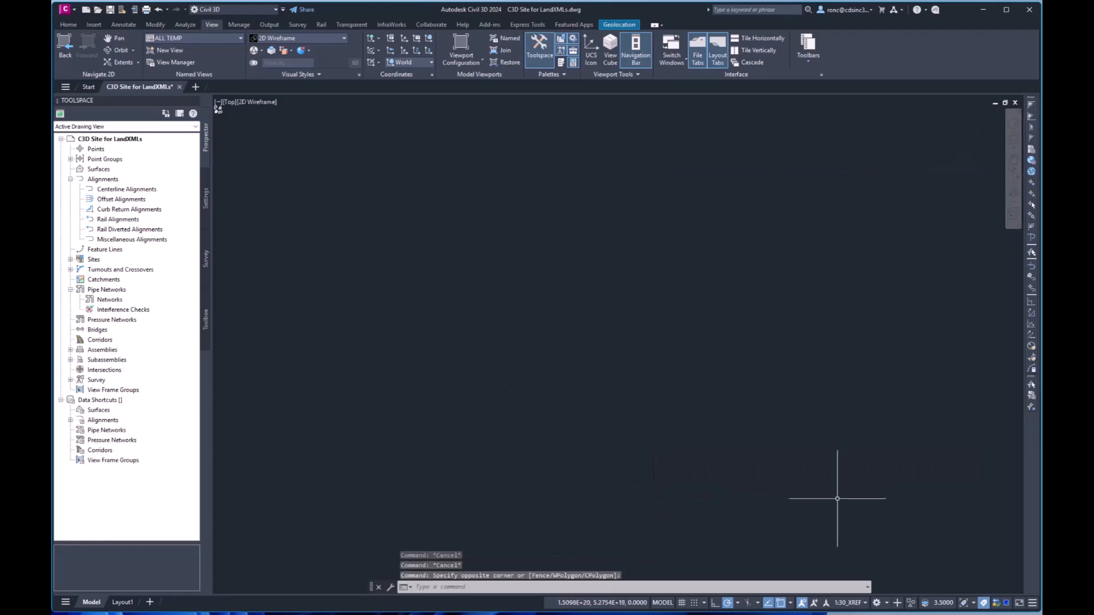
left_click(818, 507)
left_click(1004, 299)
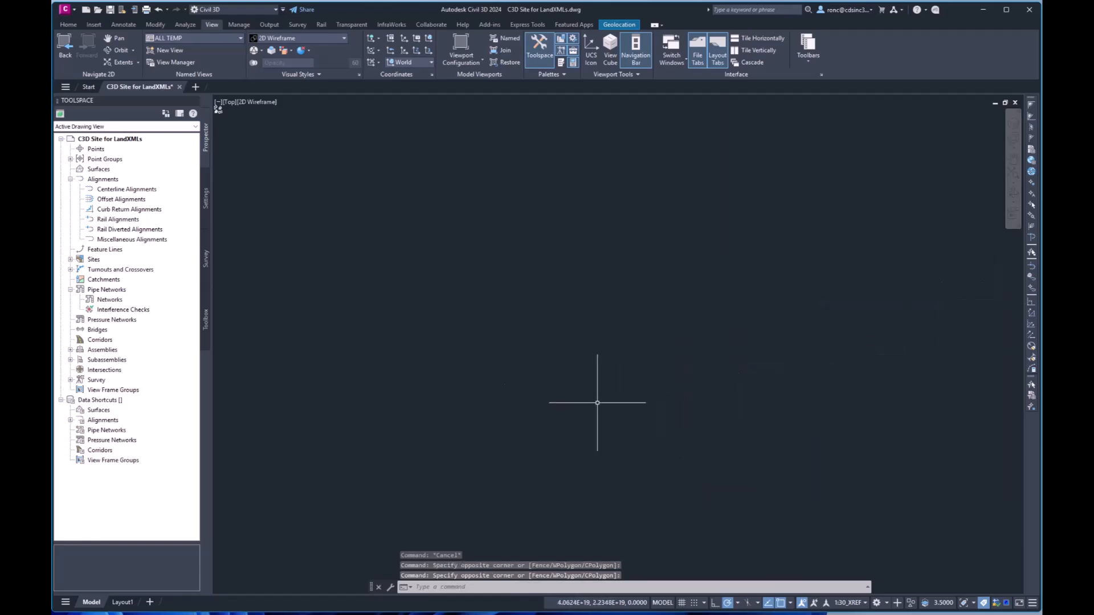
left_click(525, 452)
left_click(935, 141)
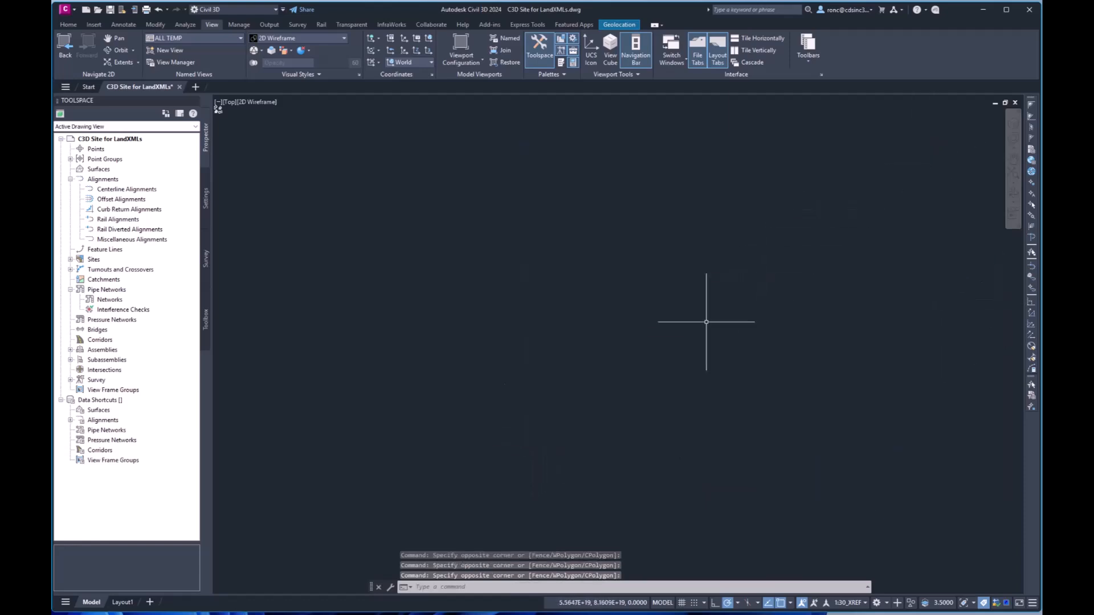
Zoom to the drawing extents again and inspect the edges for far-off stray objects.
left_click(128, 60)
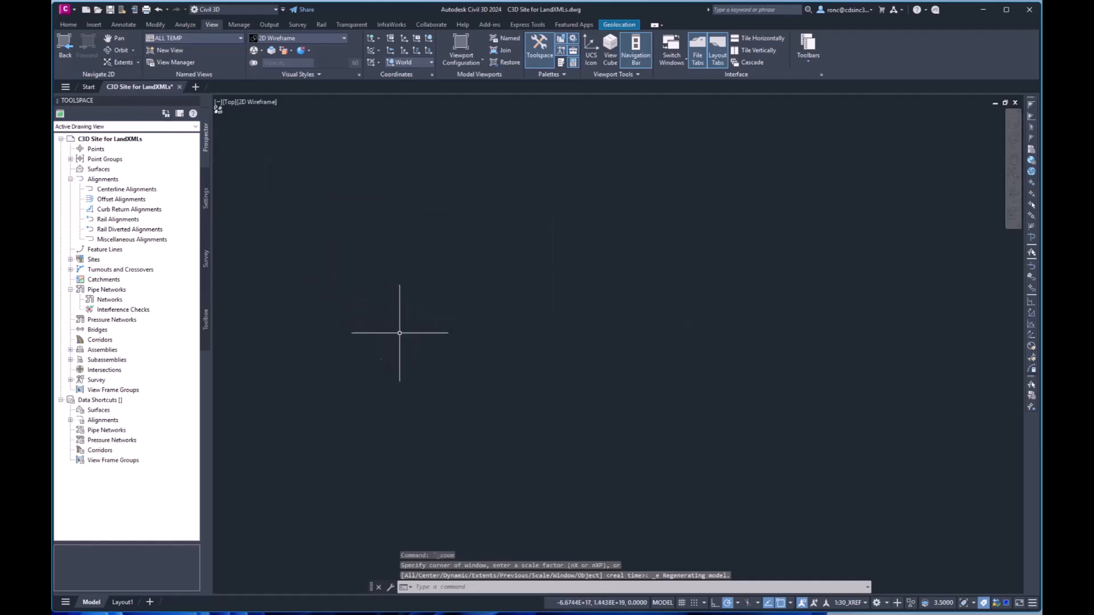
mouse_move(576, 364)
middle_mouse_down()
mouse_move(615, 366)
mouse_move(574, 359)
middle_mouse_up()
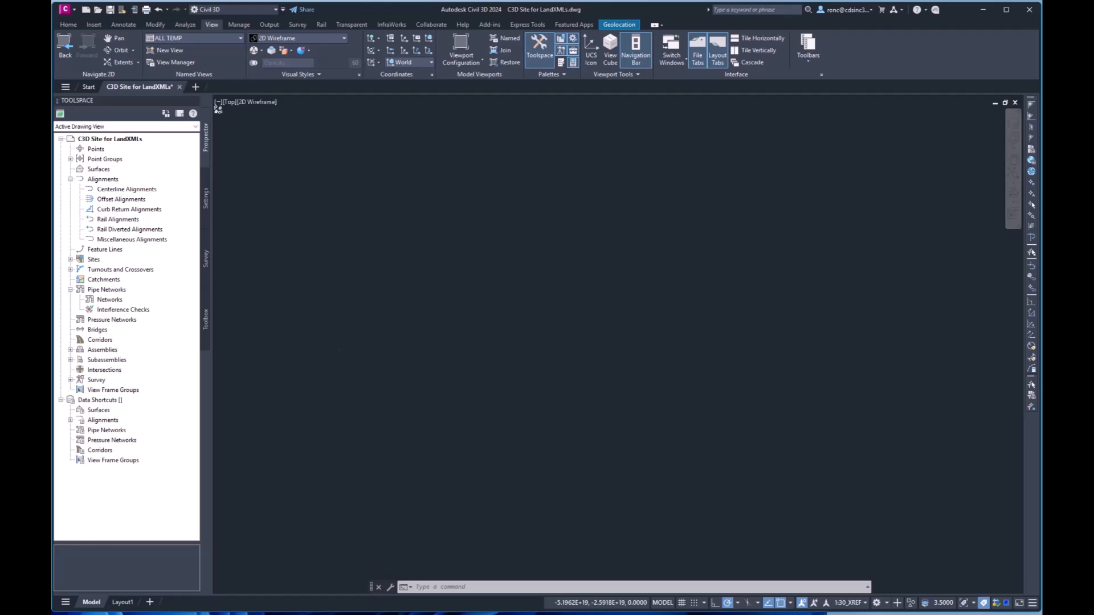
middle_click(215, 321)
middle_click(215, 321)
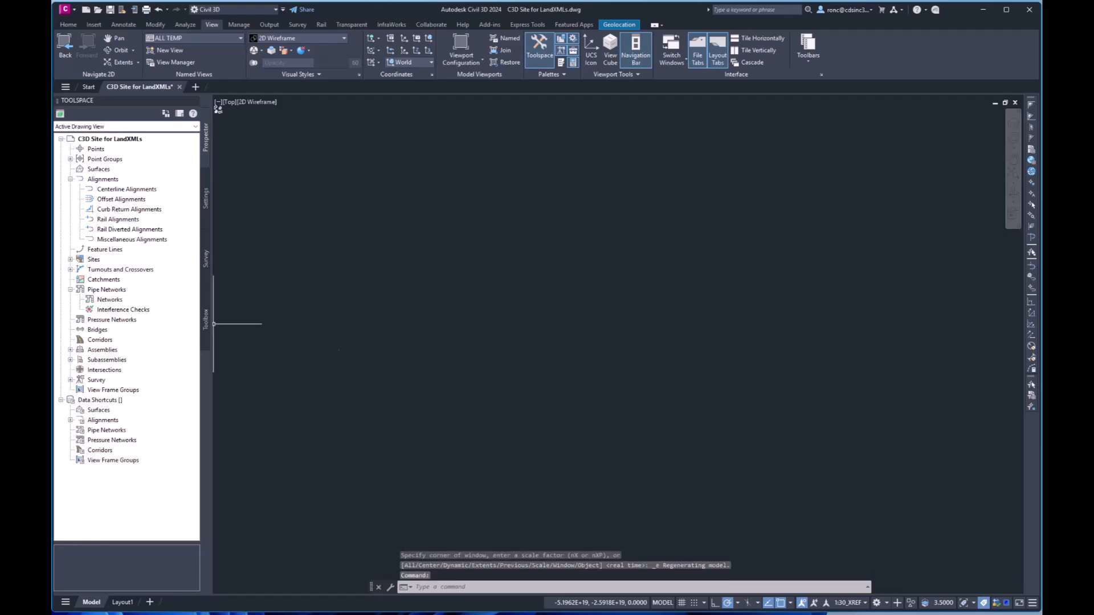
key("Escape")
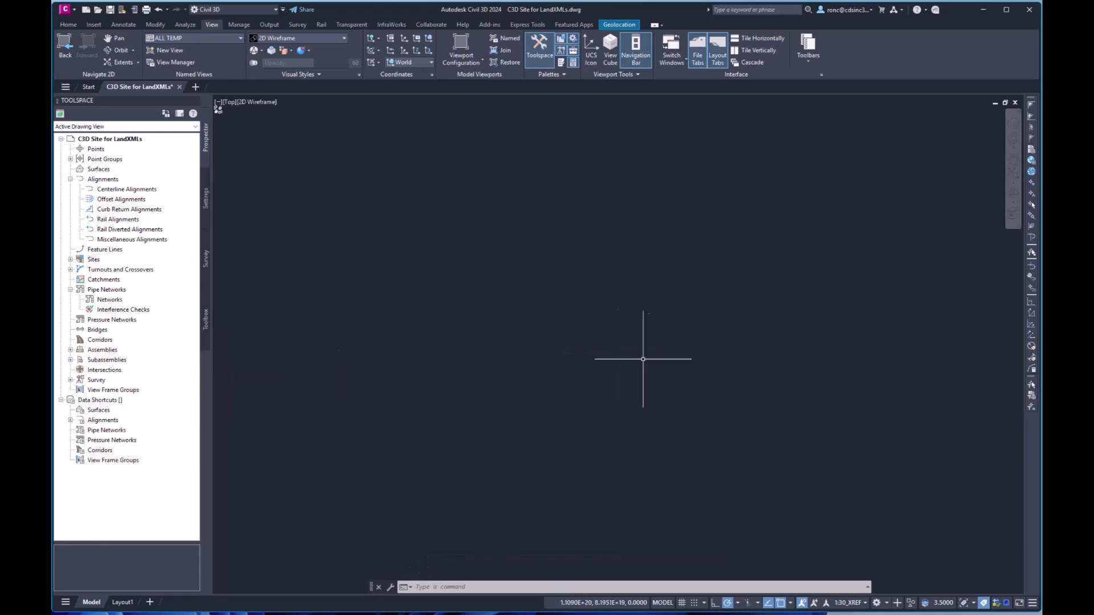
Erase the stray object far from the site in the zoomed-out drawing using a crossing selection.
left_click(752, 268)
left_click(594, 378)
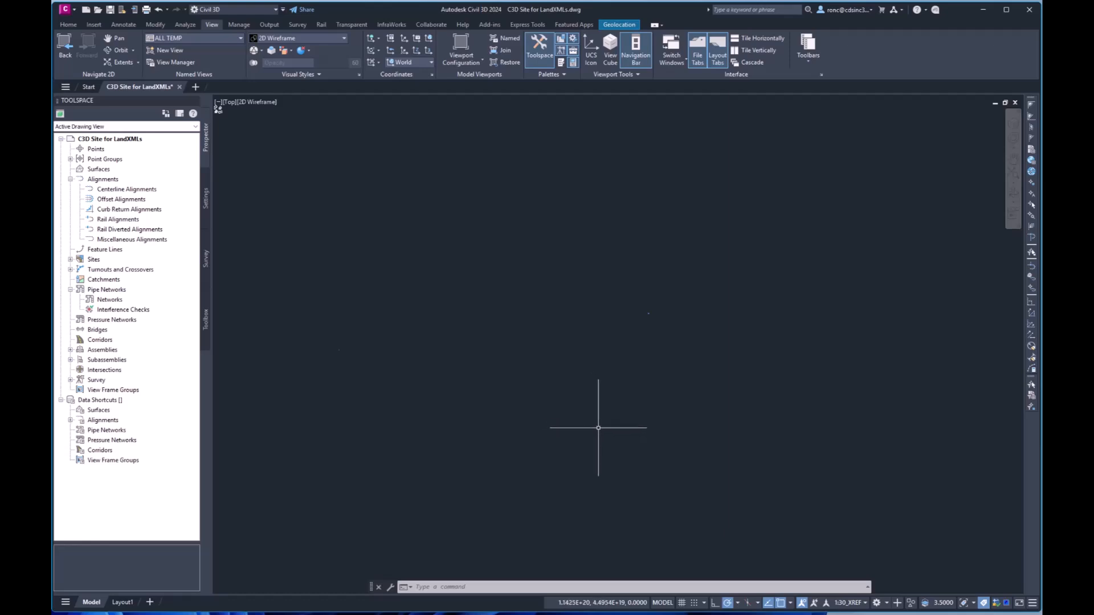
key("Delete")
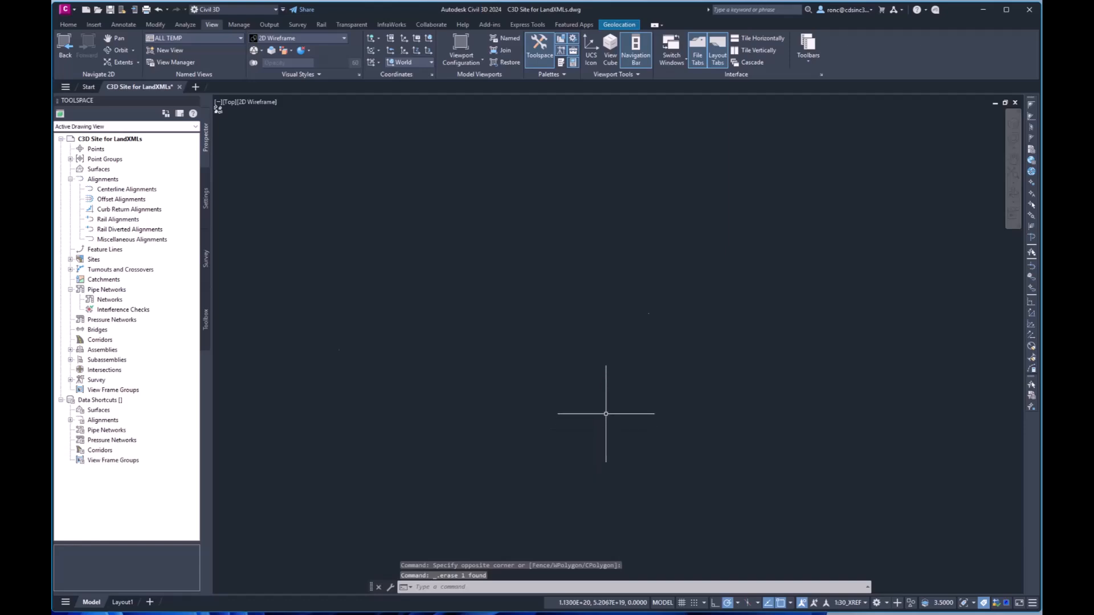
left_click(611, 393)
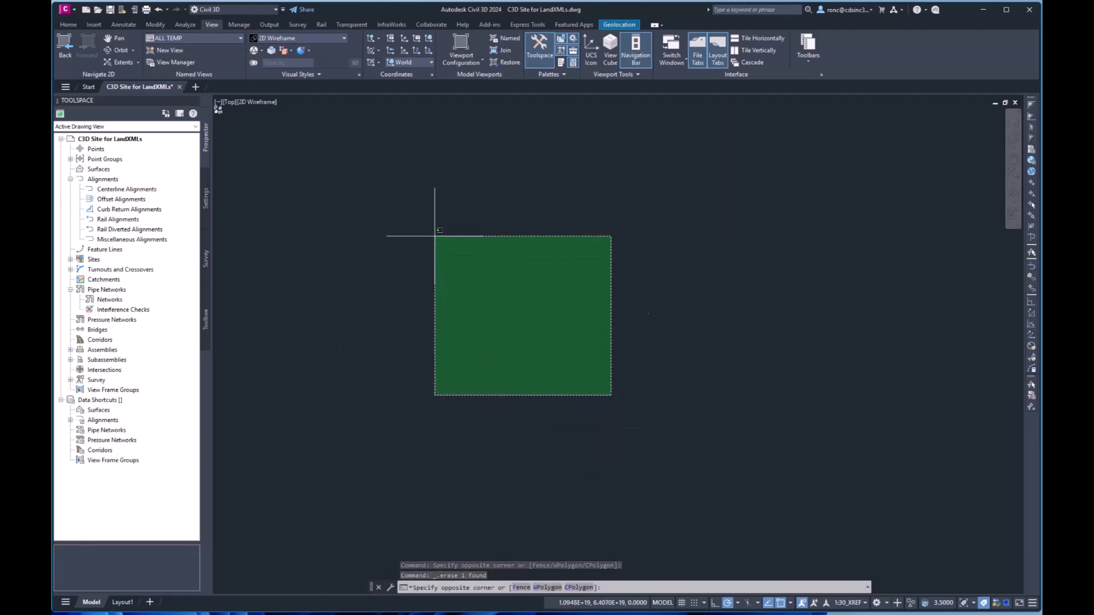
key("Escape")
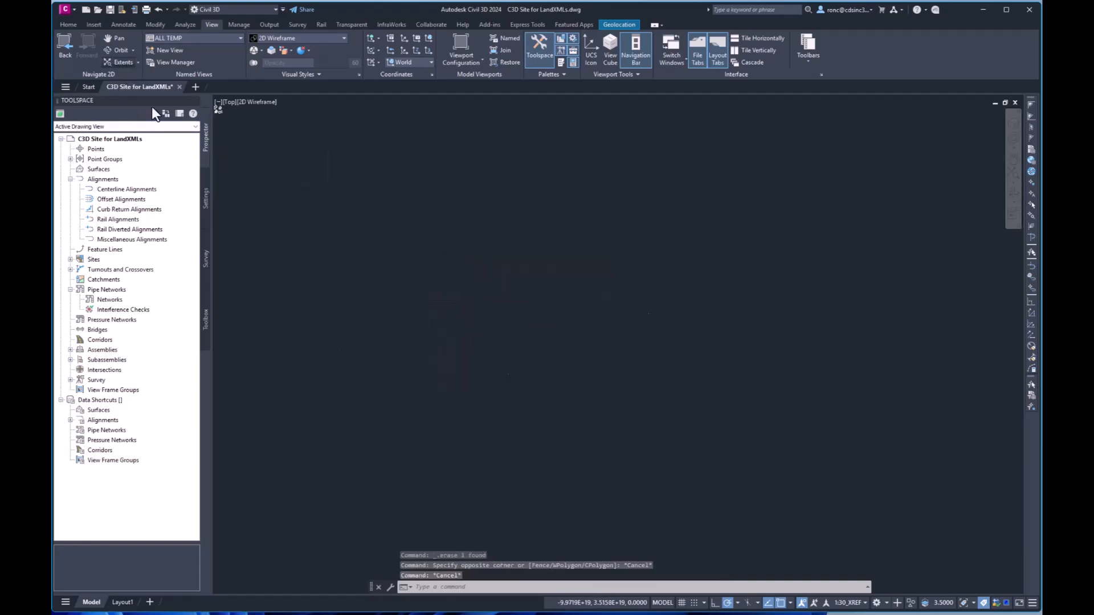
Check the drawing extents again and restore the saved ALL TEMP view of the site.
left_click(122, 62)
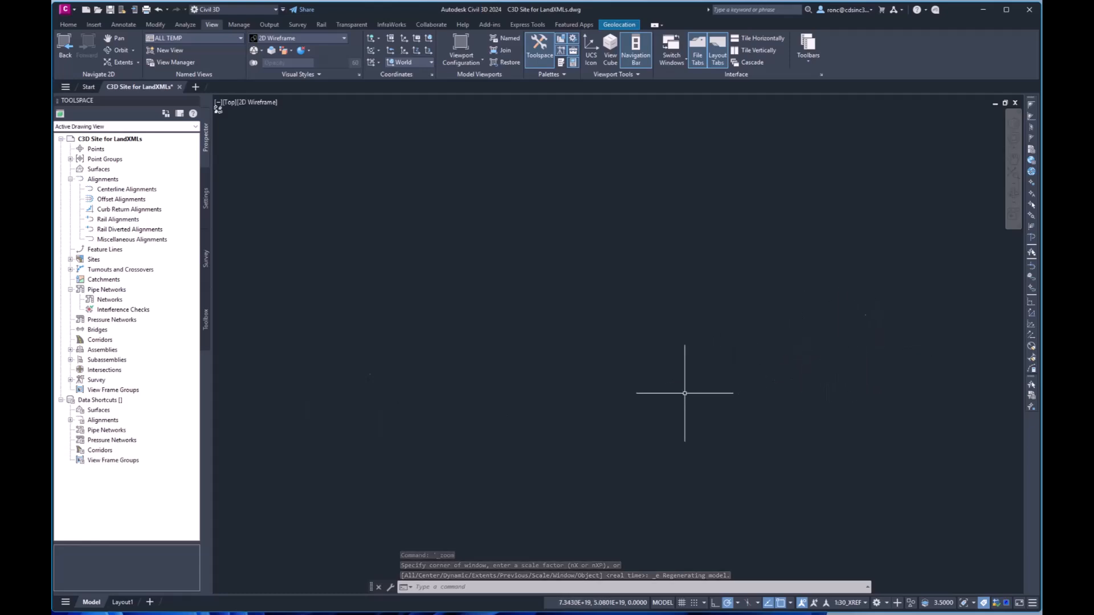
left_click(194, 39)
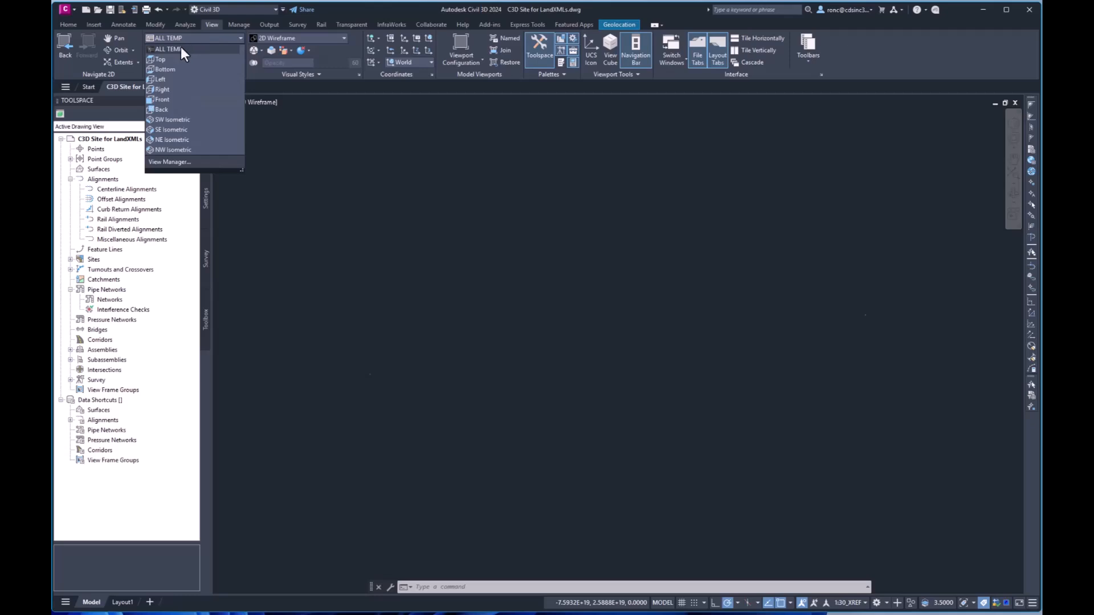
left_click(181, 49)
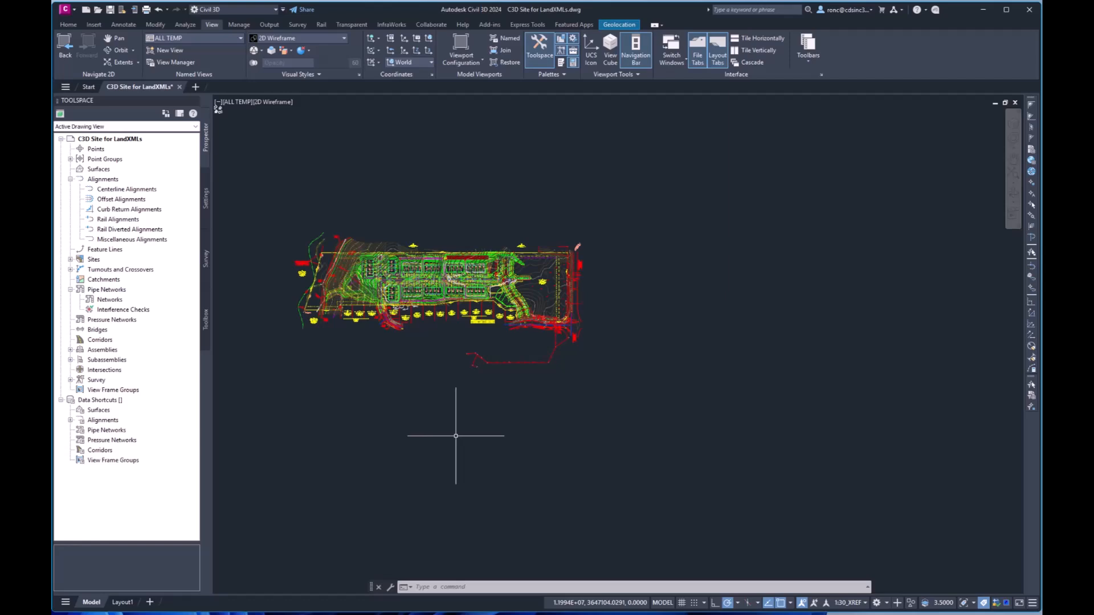
Run PURGE on all checked unused items, repeating it until nothing purgeable is left.
left_click(442, 588)
type("p")
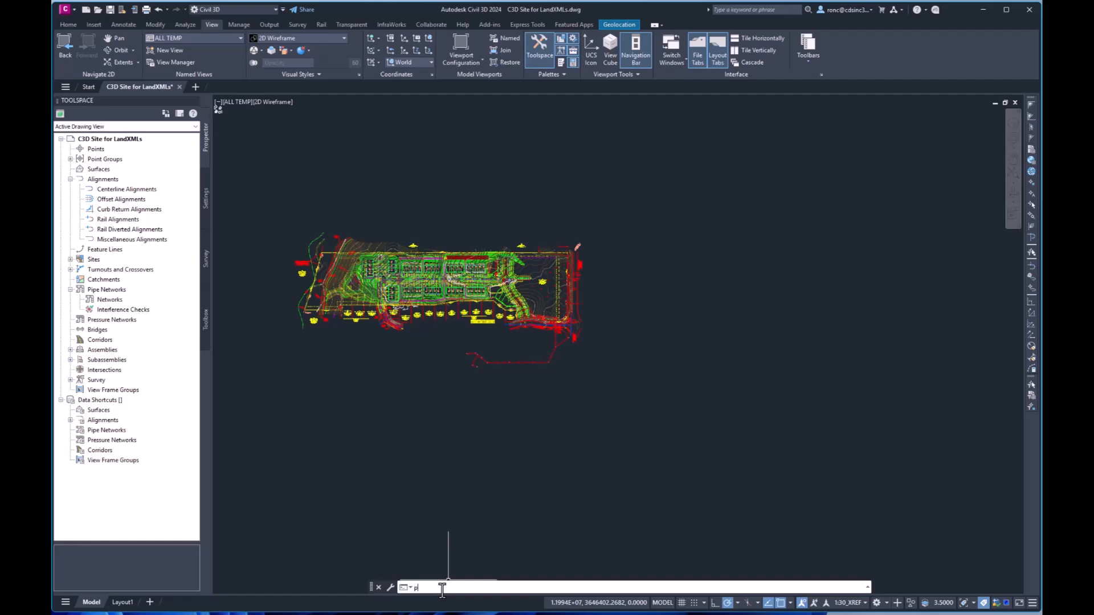
type("urge")
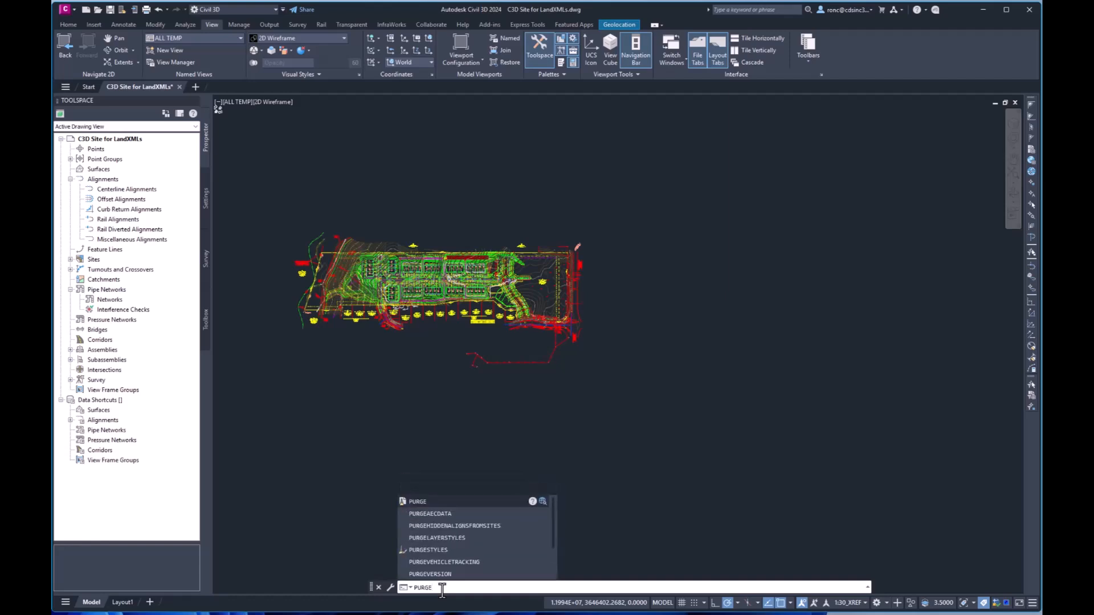
key("Return")
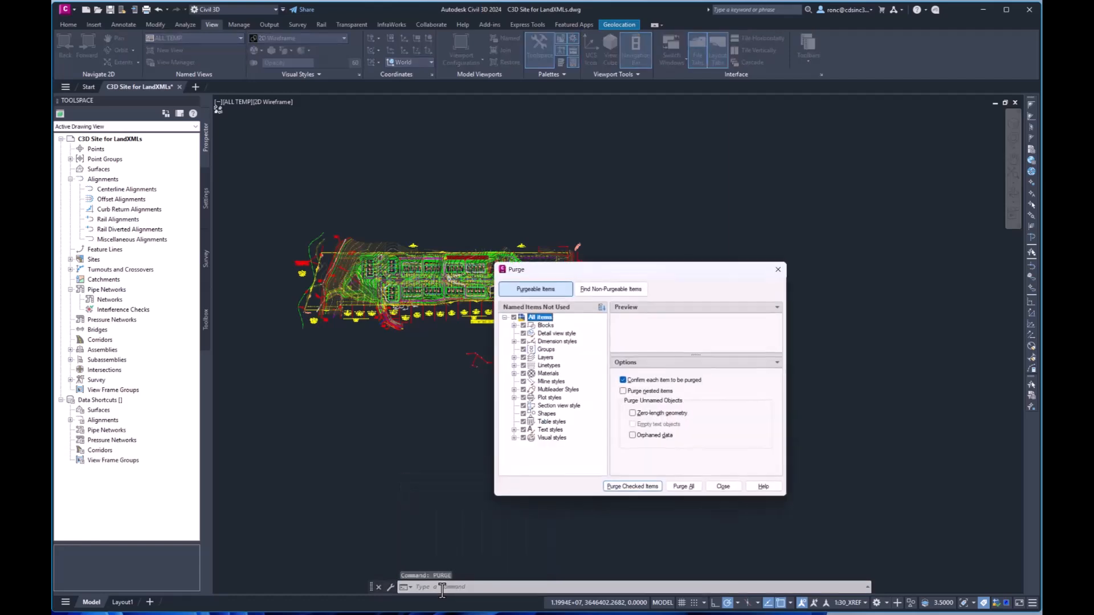
left_click(642, 488)
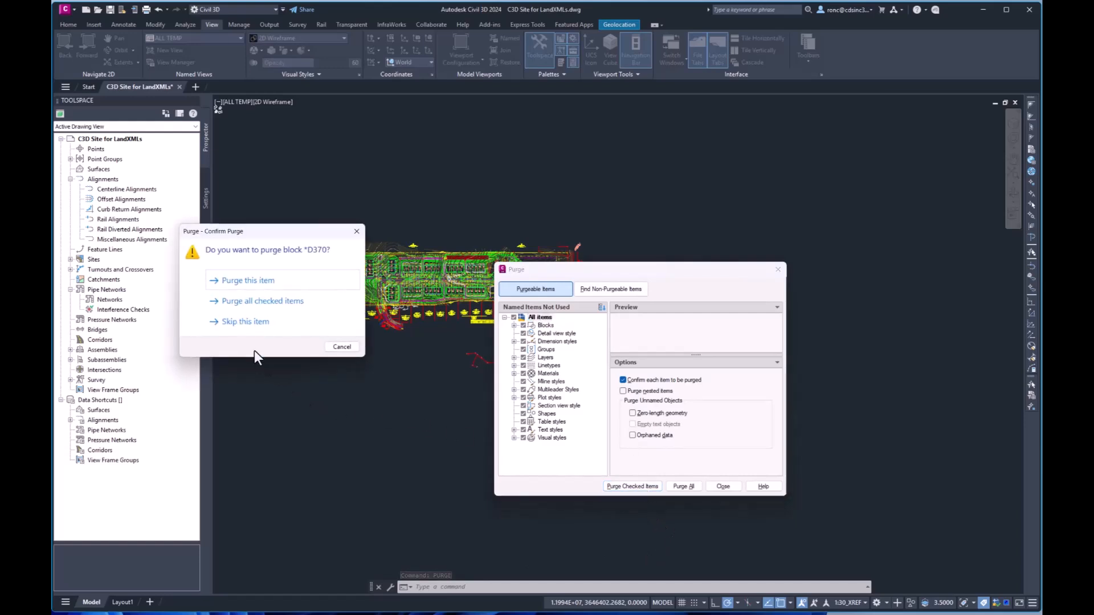
left_click(263, 301)
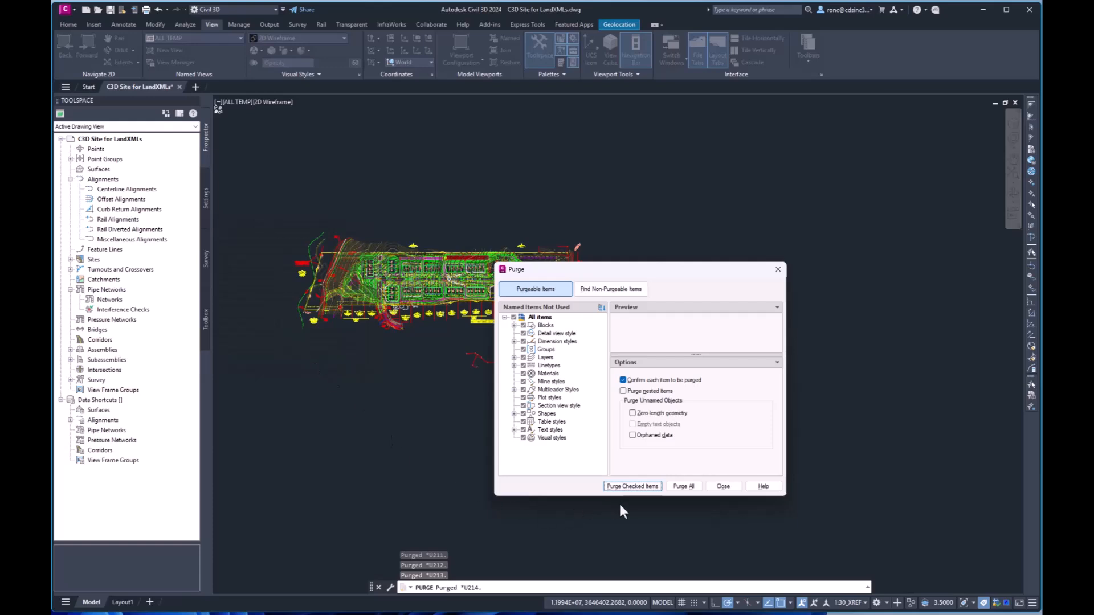
left_click(626, 488)
left_click(251, 302)
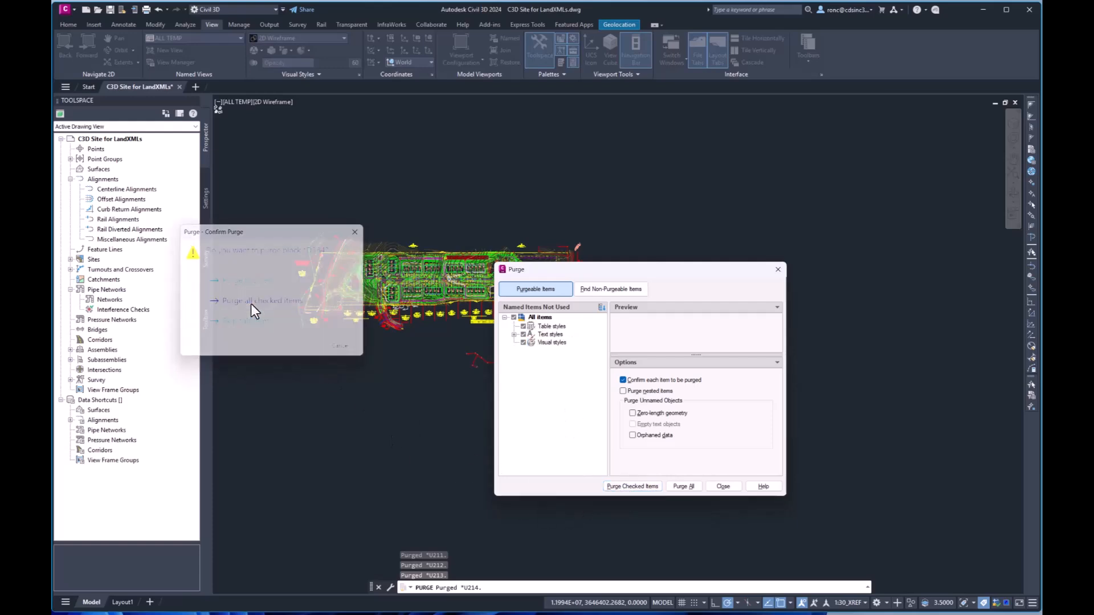
left_click(626, 486)
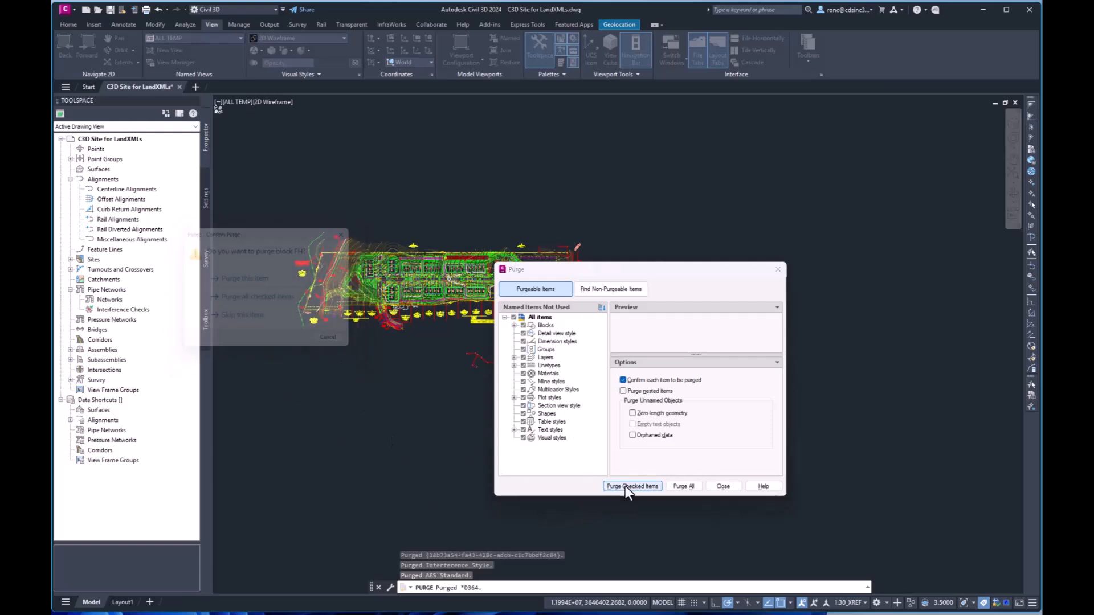
left_click(259, 300)
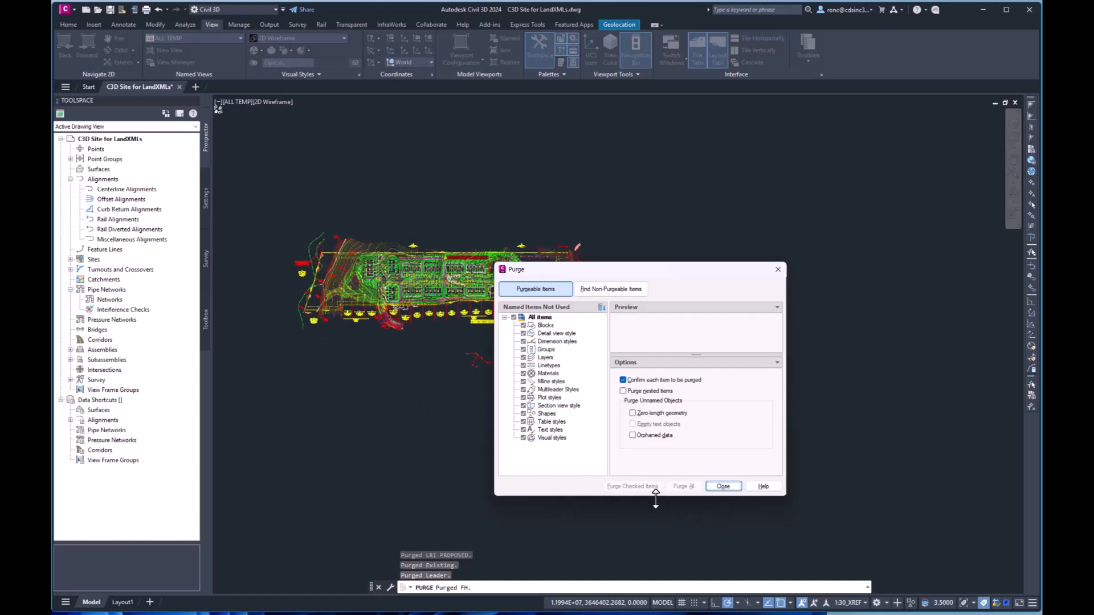
left_click(722, 486)
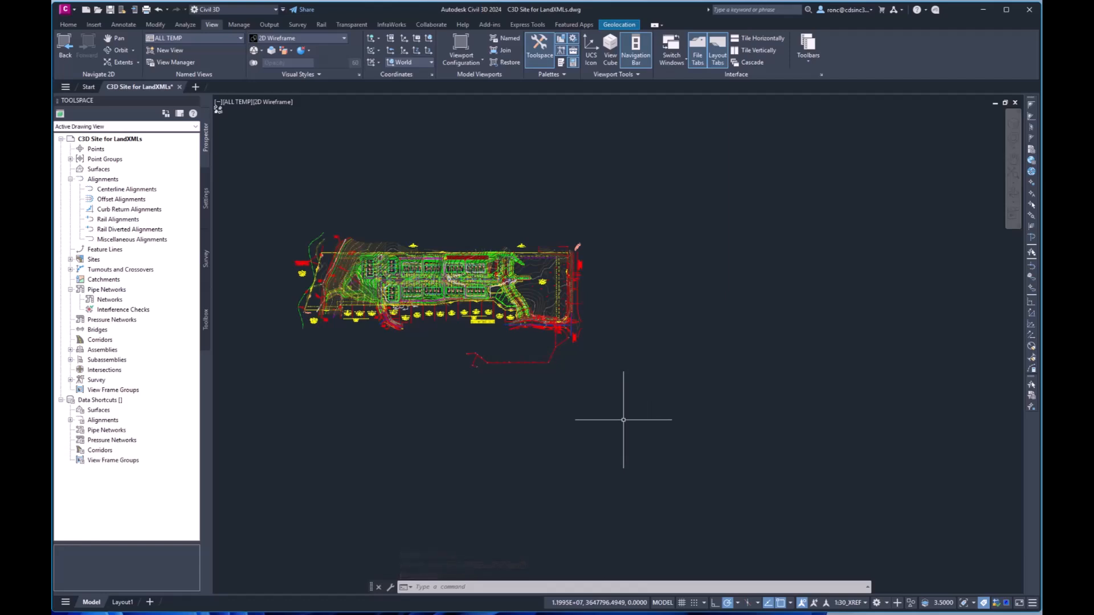
Save a copy of the drawing in DWG format as C3D Site for LandXMLs-PURGED1.
left_click(65, 10)
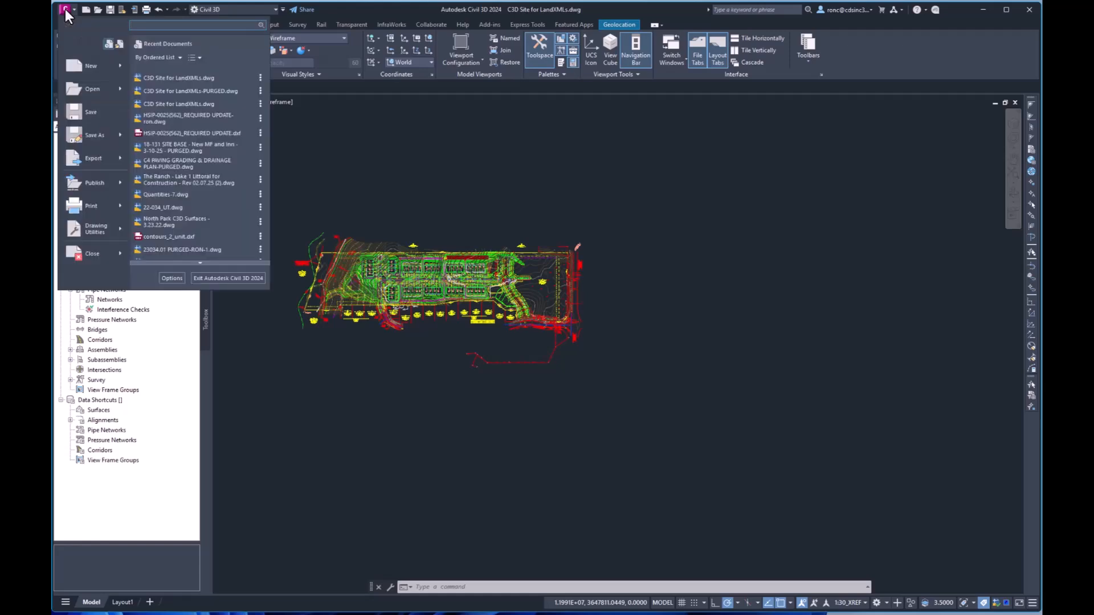
mouse_move(96, 138)
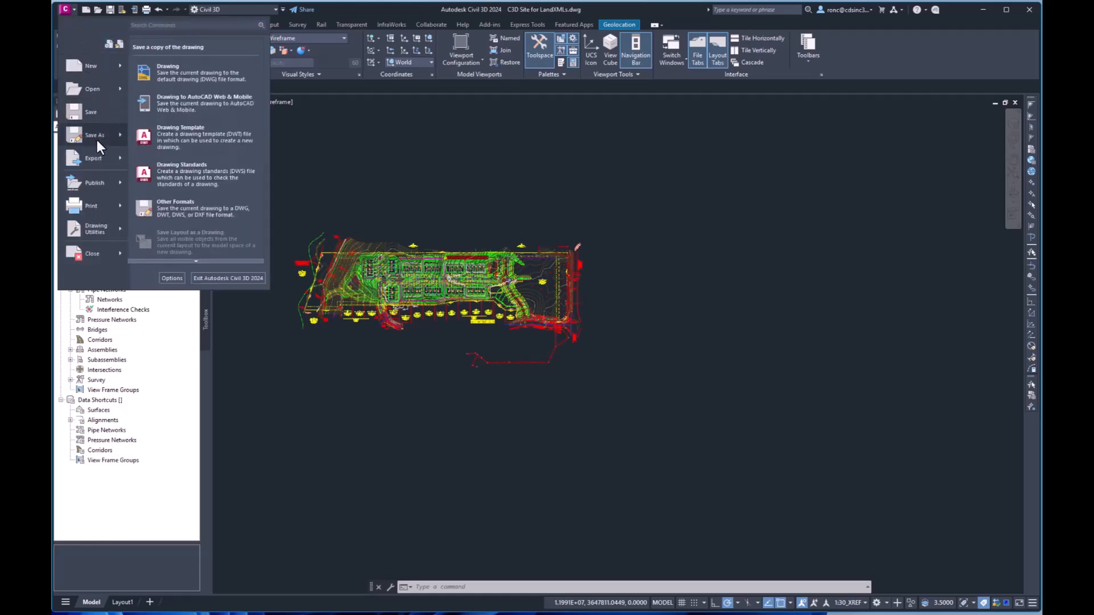
left_click(201, 73)
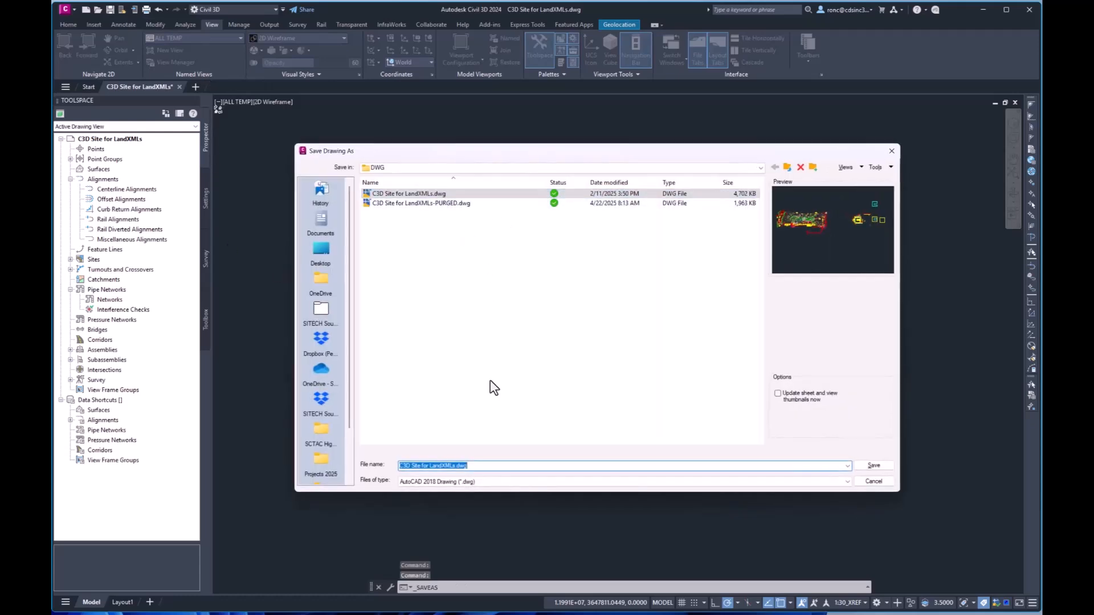
double_click(483, 466)
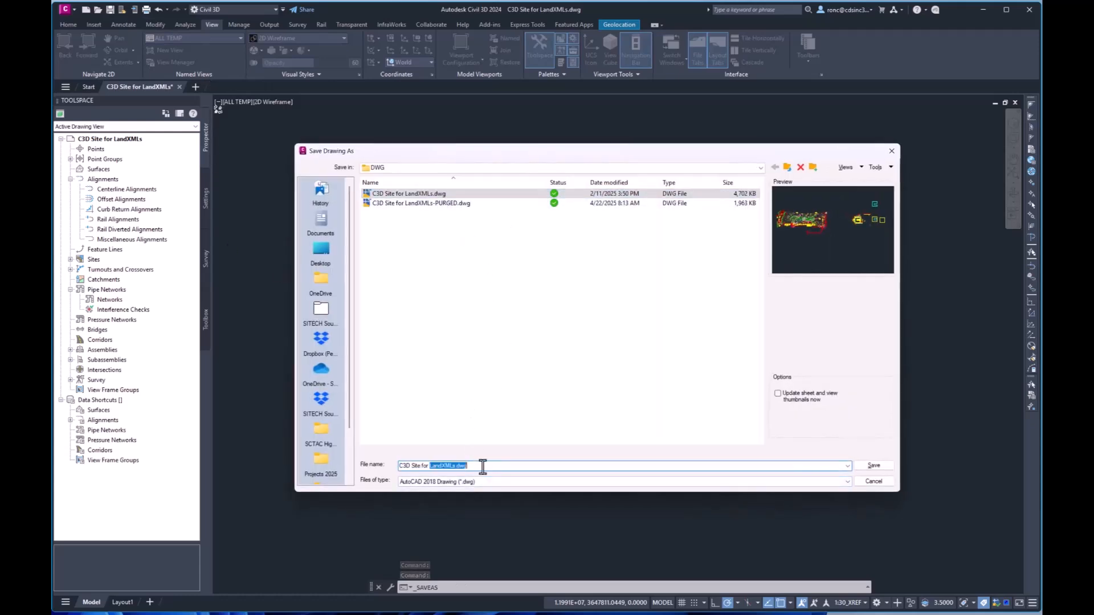
left_click(483, 467)
key("BackSpace")
key("BackSpace")
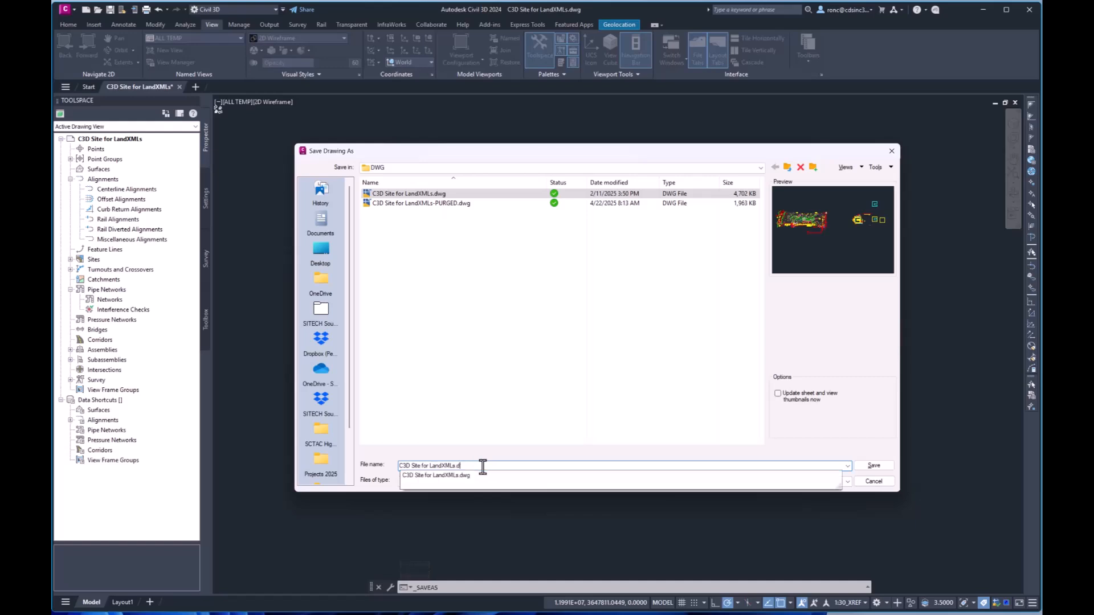
key("BackSpace")
key("BackSpace")
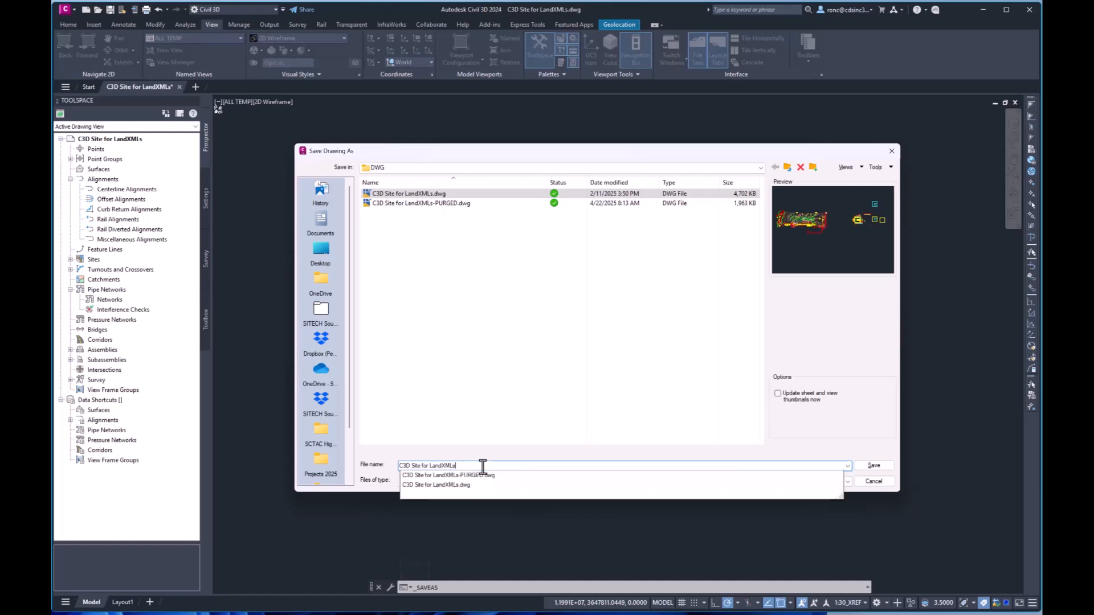
type("-")
key("Caps_Lock")
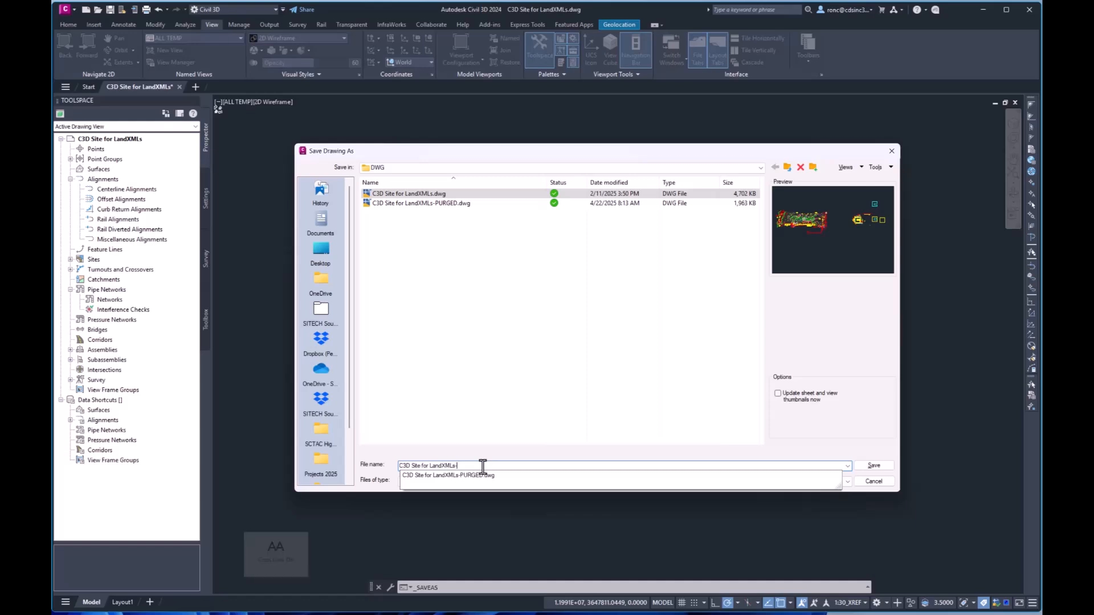
type("PURGED")
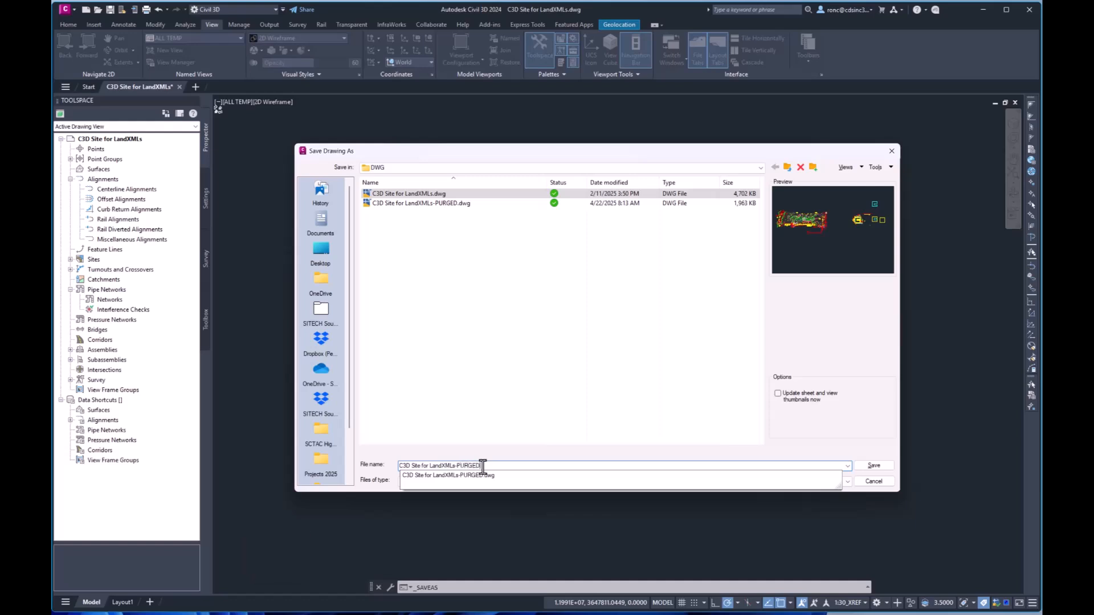
type("1")
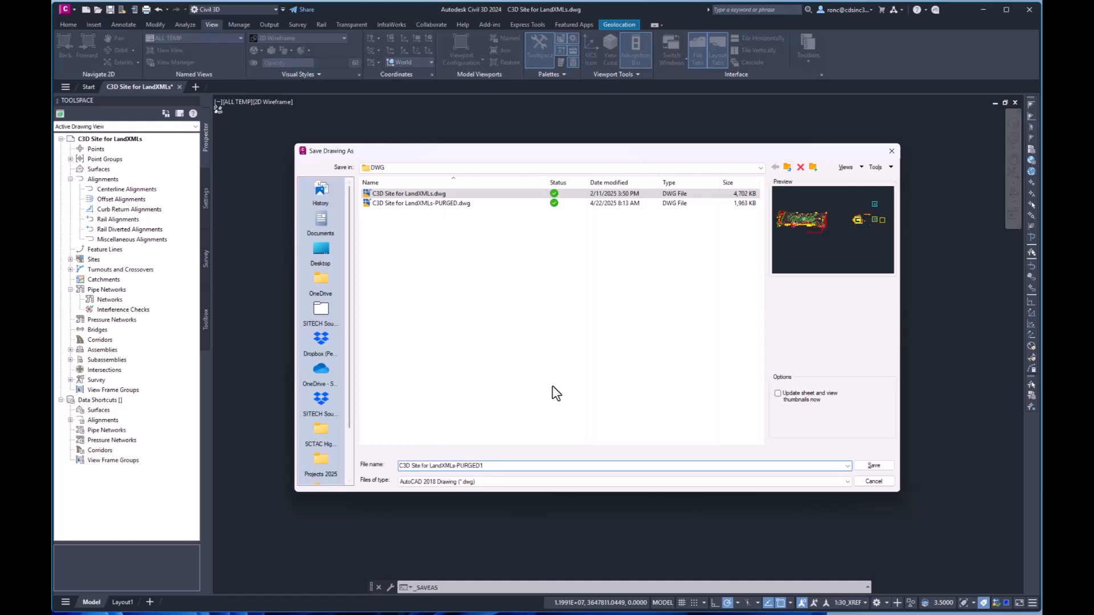
left_click(873, 469)
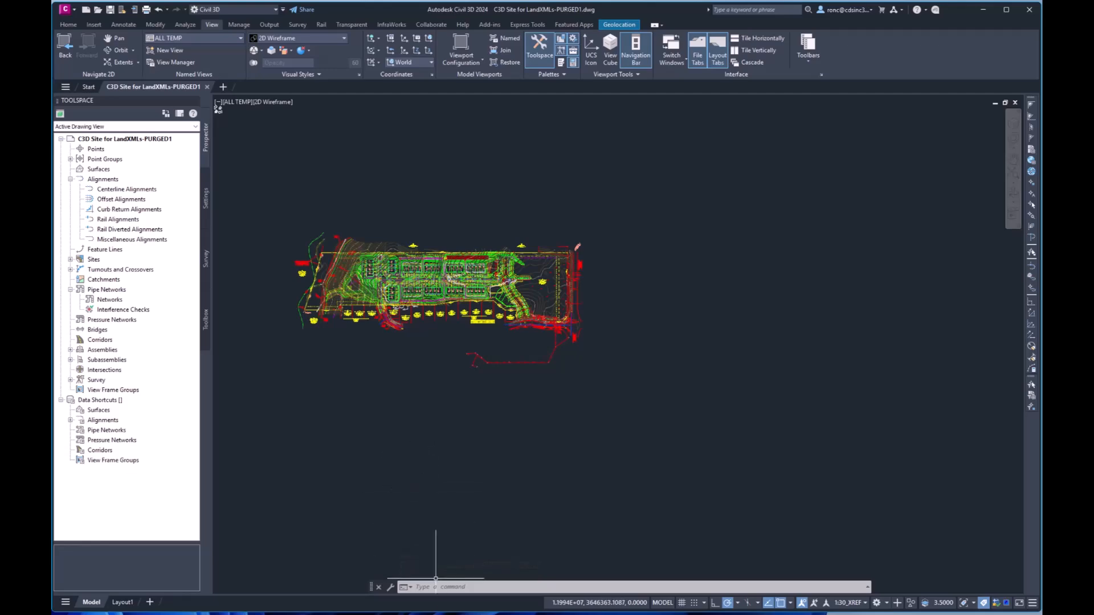
Switch to the CLEAN AND SAVE PURGED DWG document in Word, review its remaining instructions, and return to the Civil 3D drawing.
left_click(359, 578)
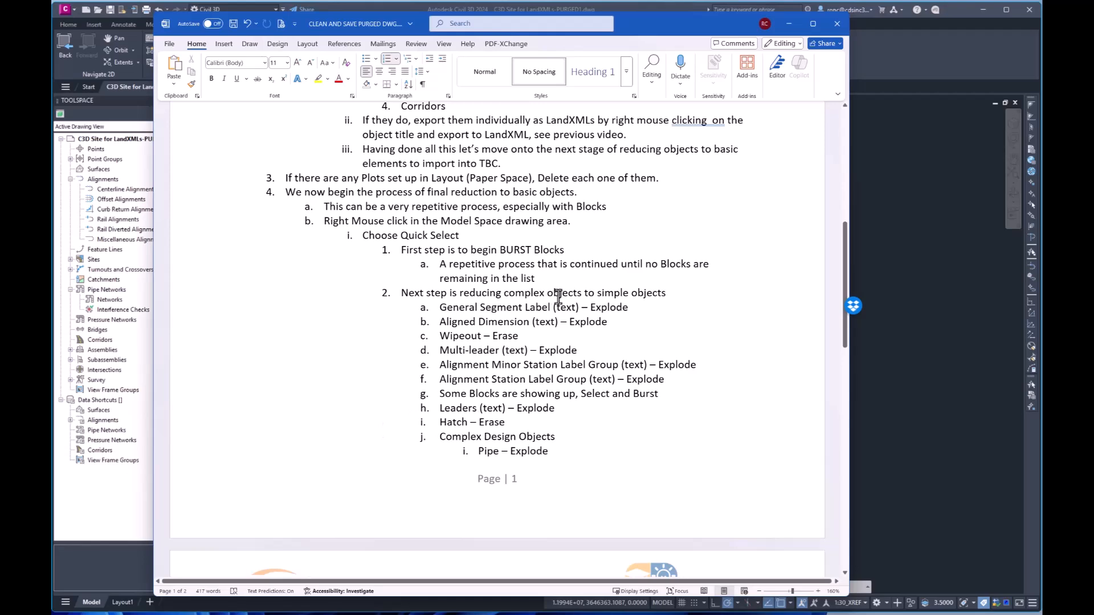
scroll(562, 295, "down", 2)
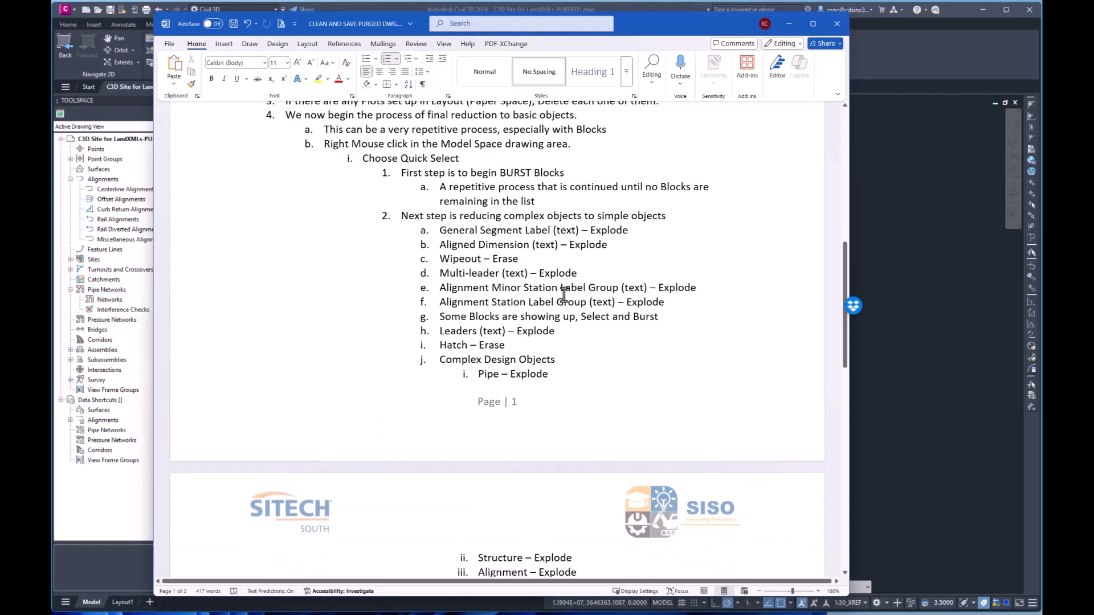
scroll(478, 323, "down", 7)
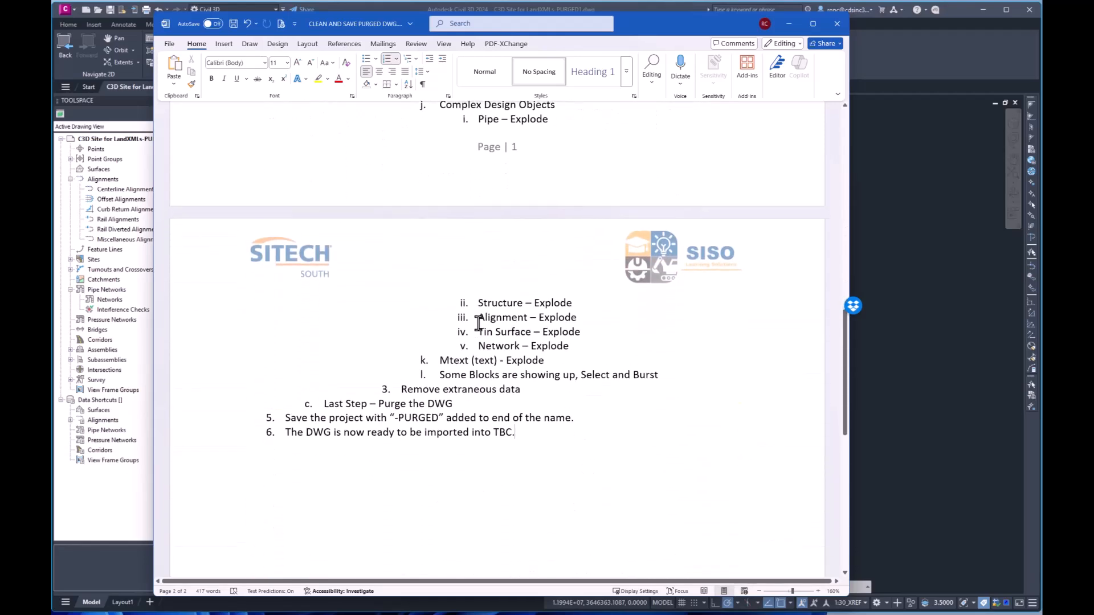
scroll(479, 323, "down", 1)
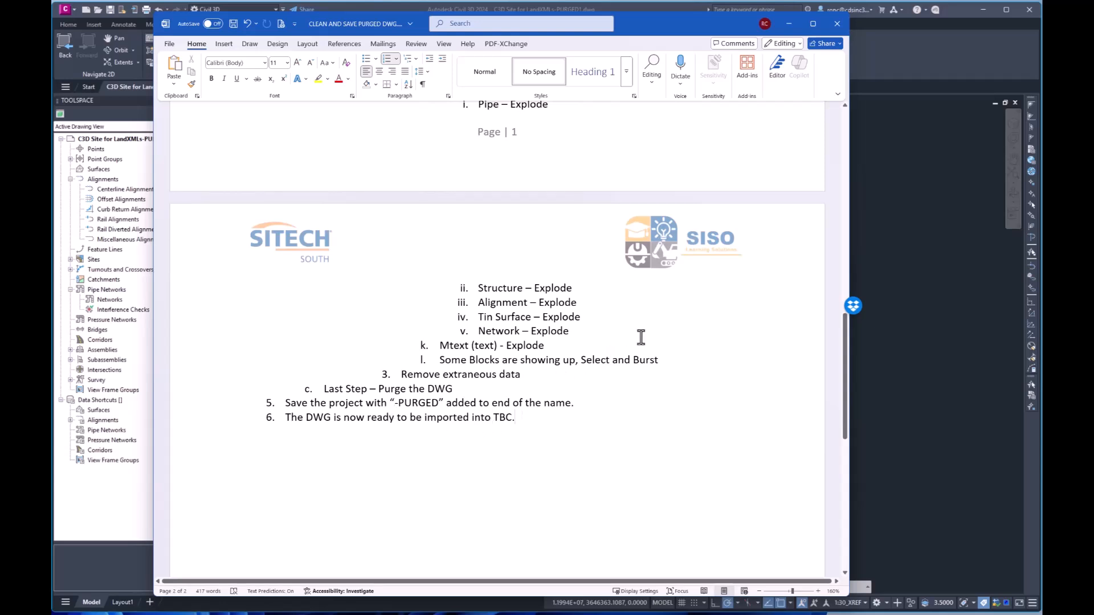
left_click(915, 230)
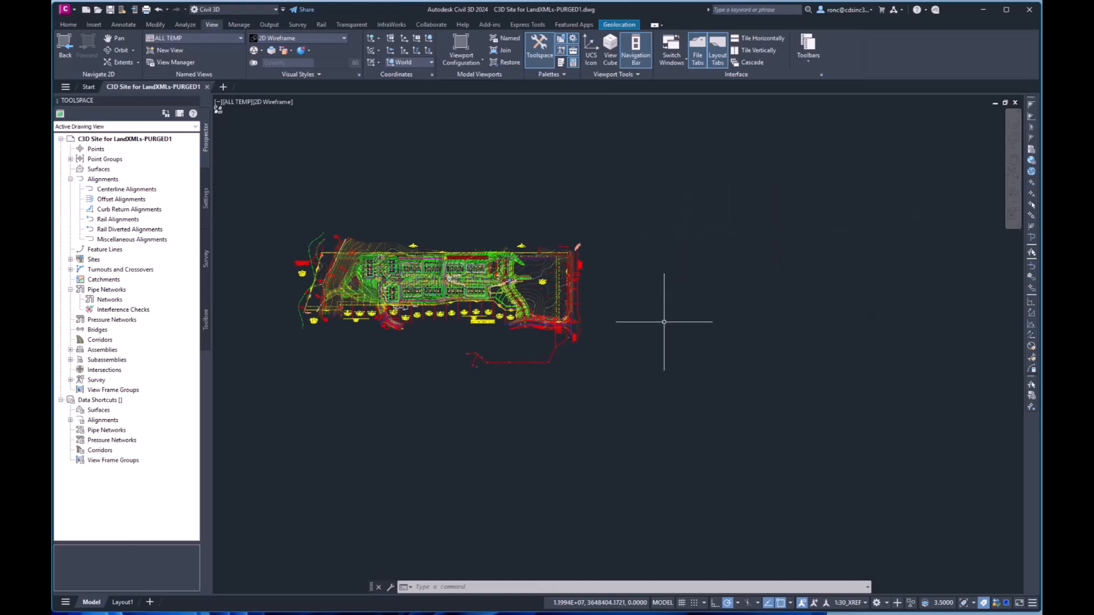